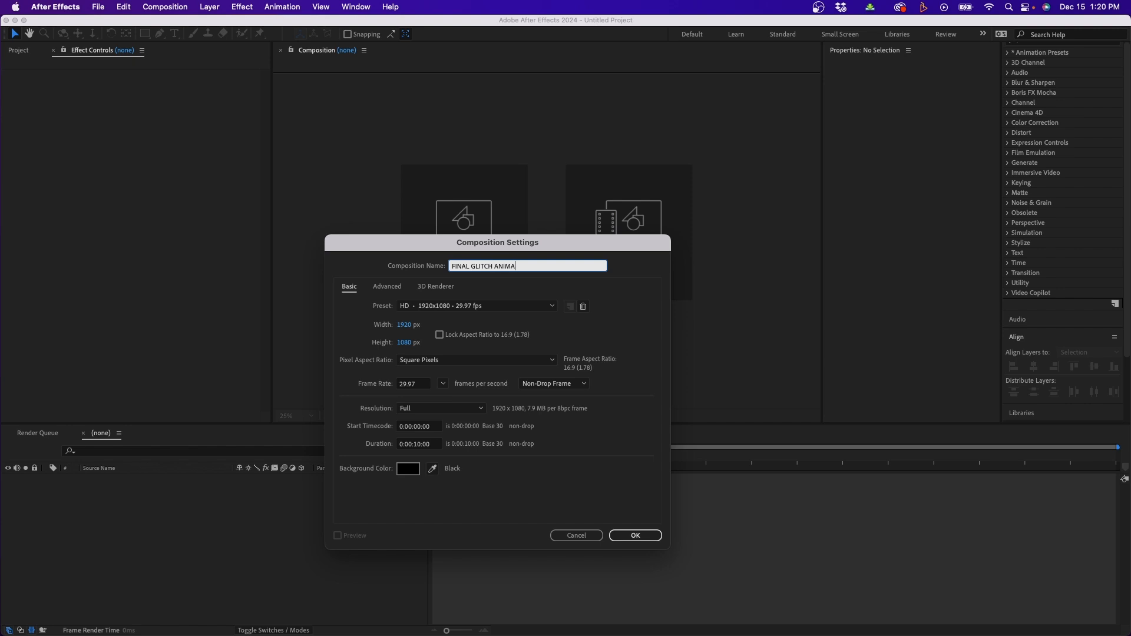
Create the FINAL GLITCH ANIMATION composition with the HD 1920x1080 29.97 fps preset and 0:00:10:00 duration, and fit it to the viewer
click(470, 307)
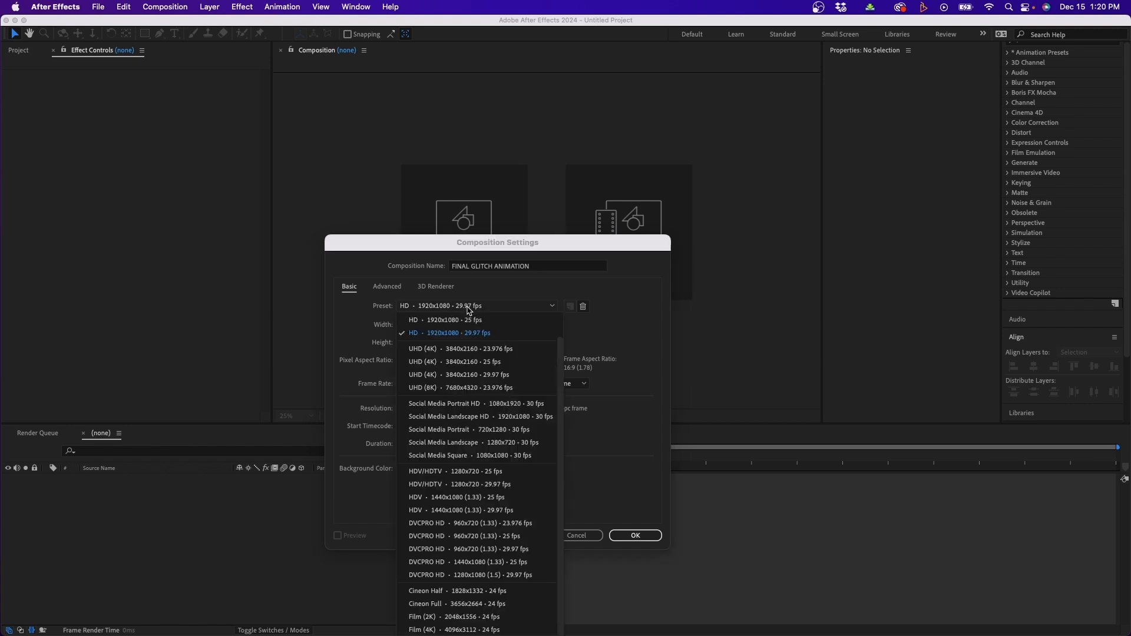
click(456, 333)
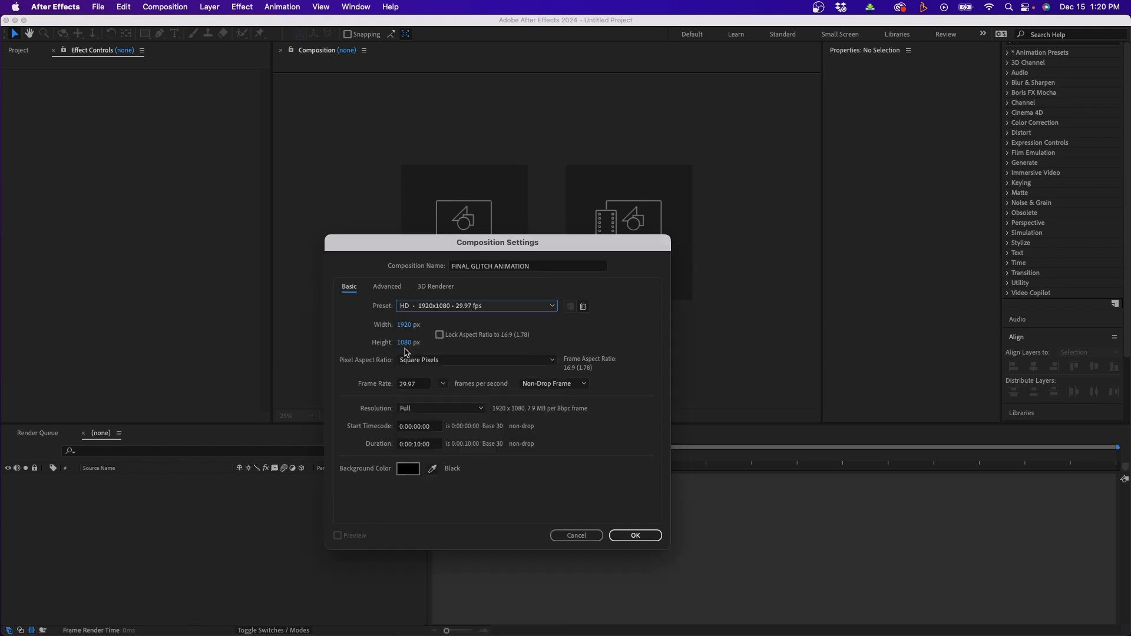
click(416, 389)
click(420, 443)
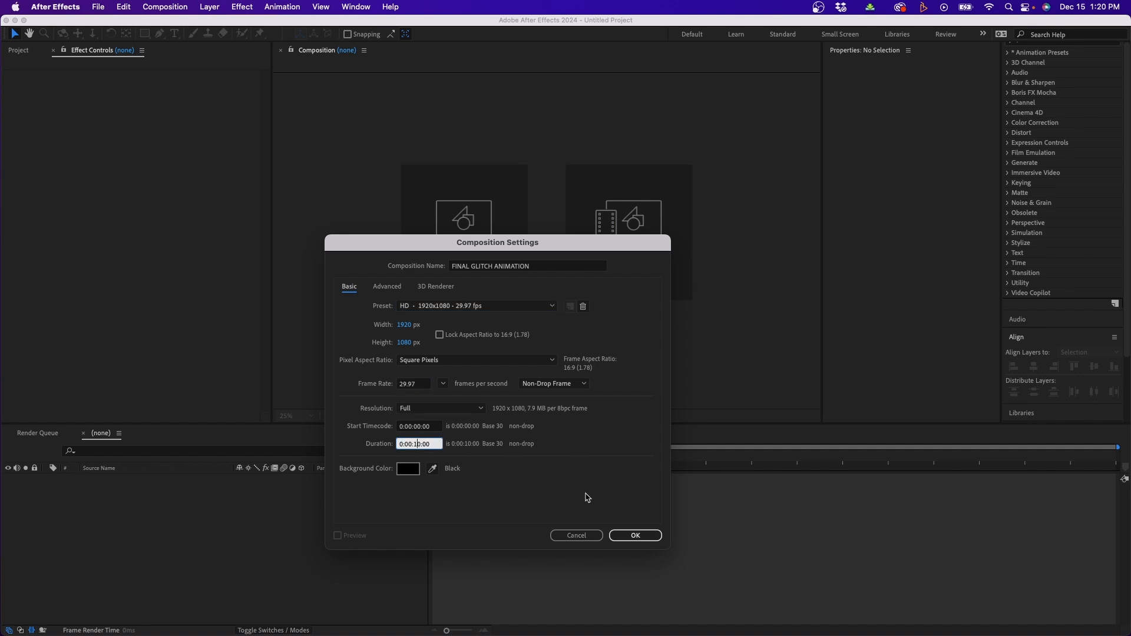
click(636, 536)
scroll(453, 286, up, 2)
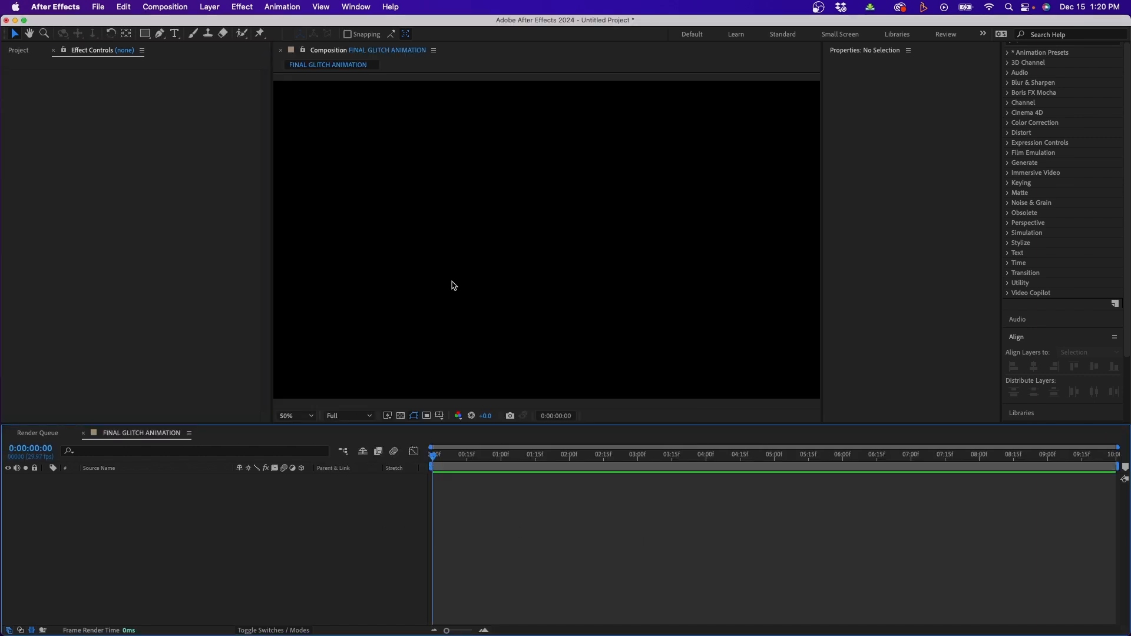
click(292, 416)
click(293, 429)
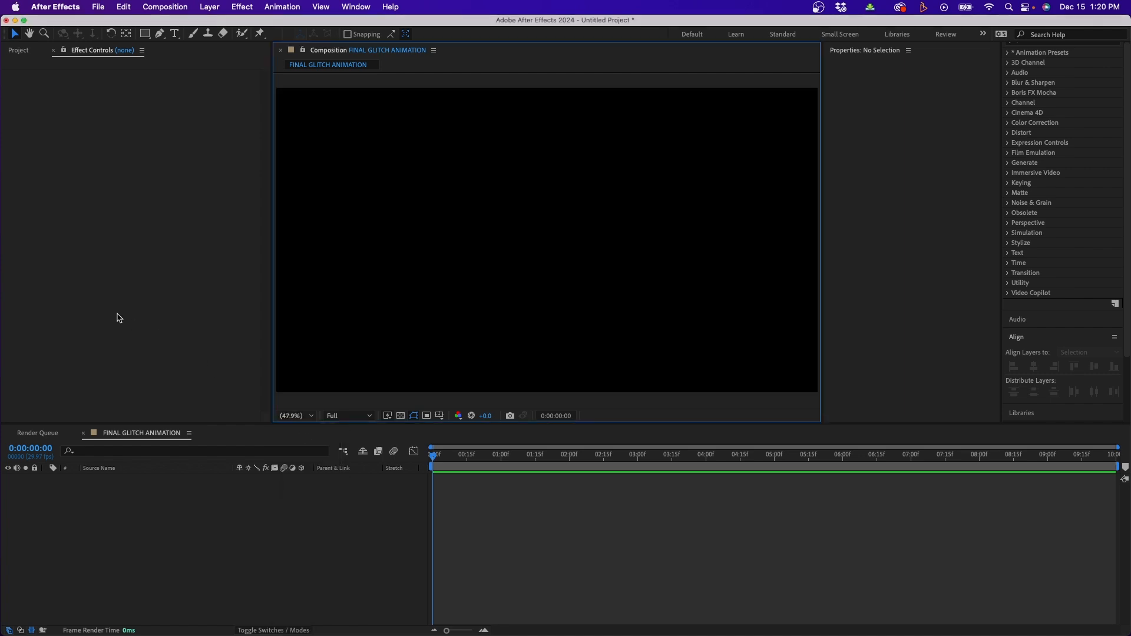
Import JTVG LOGO - WHITE.png into the project and add it as a layer in the FINAL GLITCH ANIMATION timeline
click(18, 49)
click(102, 215)
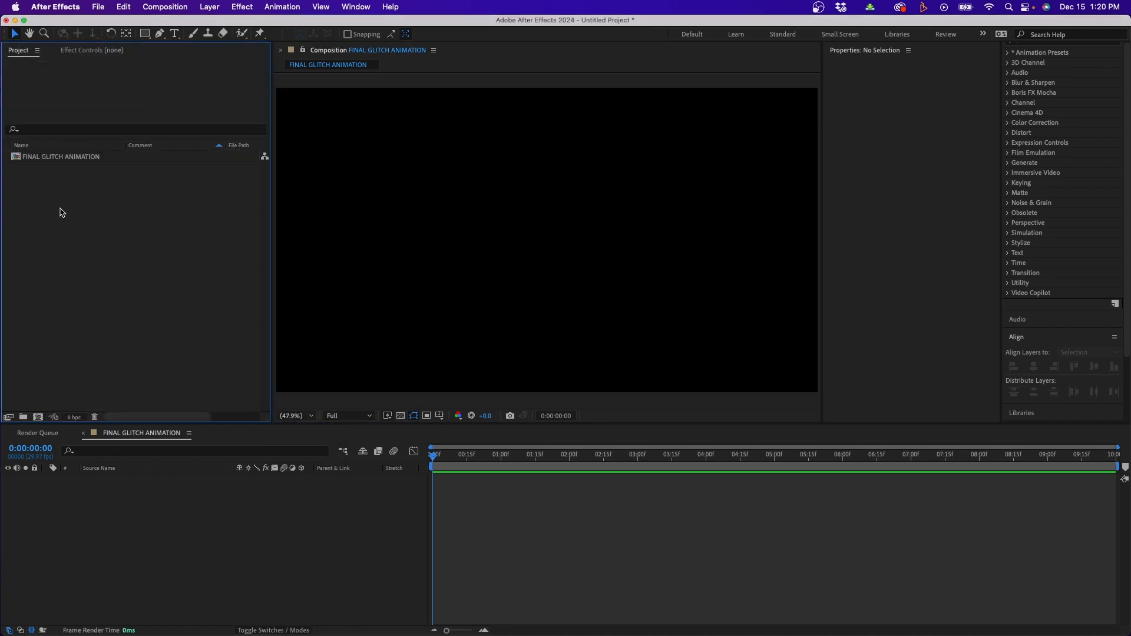
click(266, 616)
drag(606, 236, 159, 262)
click(35, 228)
drag(59, 168, 130, 528)
click(216, 552)
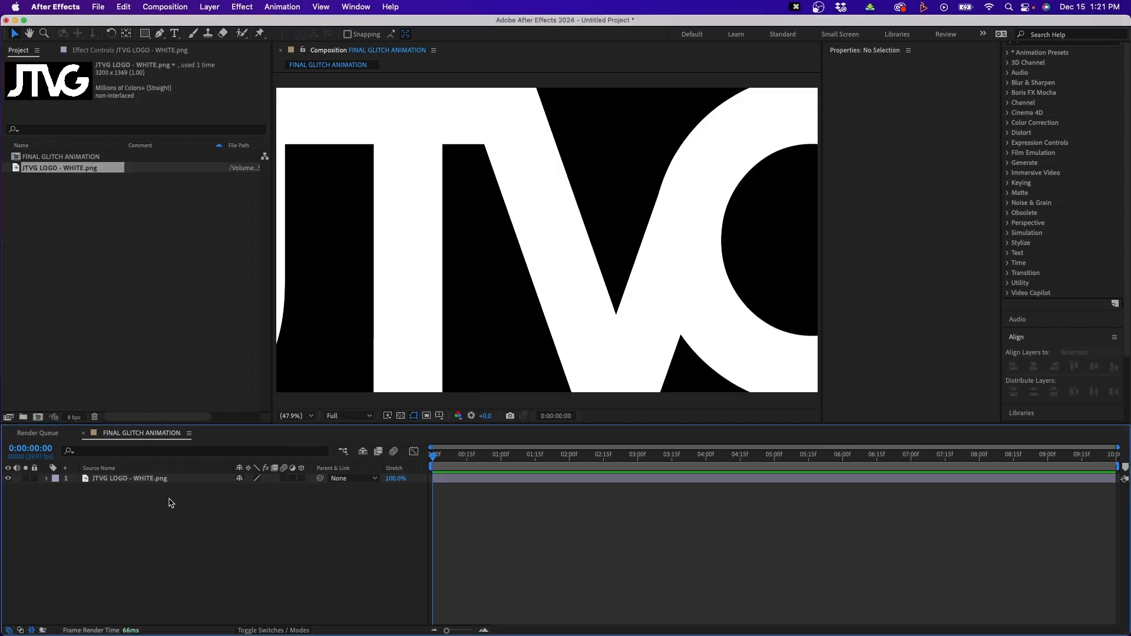
Set the logo layer's Scale to 40%
click(163, 479)
key(s)
click(257, 489)
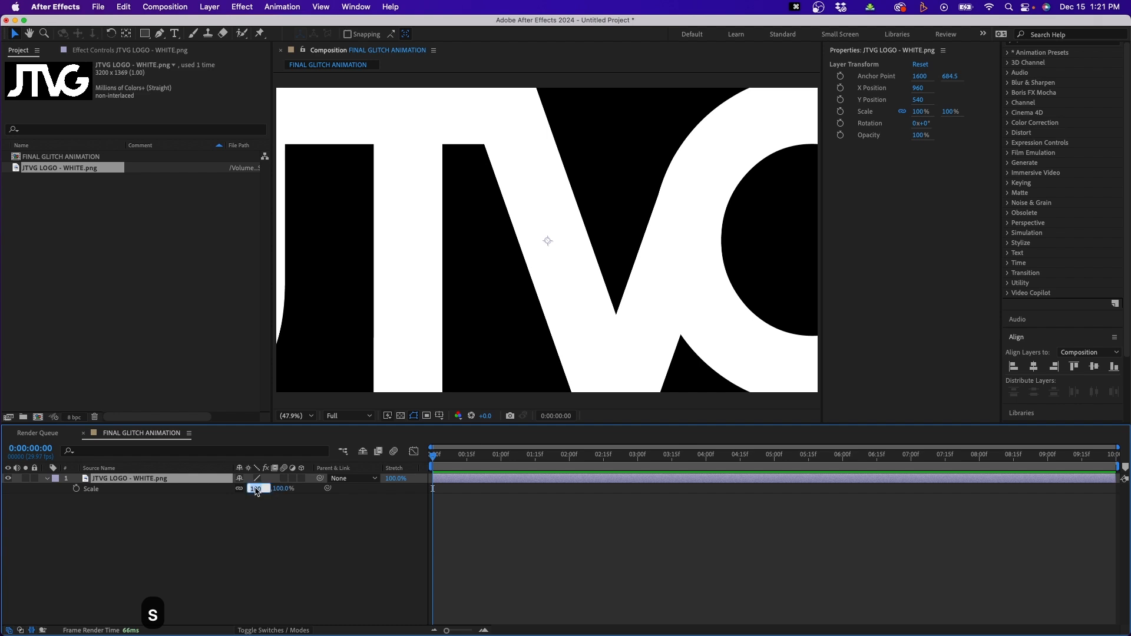
text(40)
key(Return)
click(268, 551)
key(super+a)
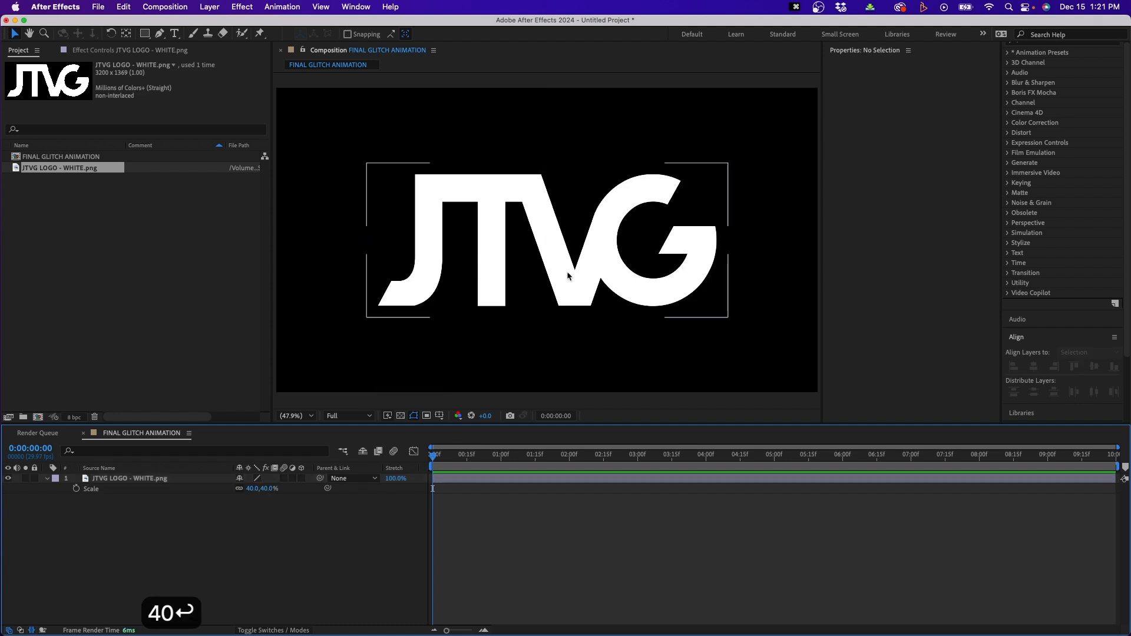
Add a Scale keyframe to the logo layer at 0:00:00:10 and return to the start of the timeline
click(452, 461)
drag(451, 459, 455, 461)
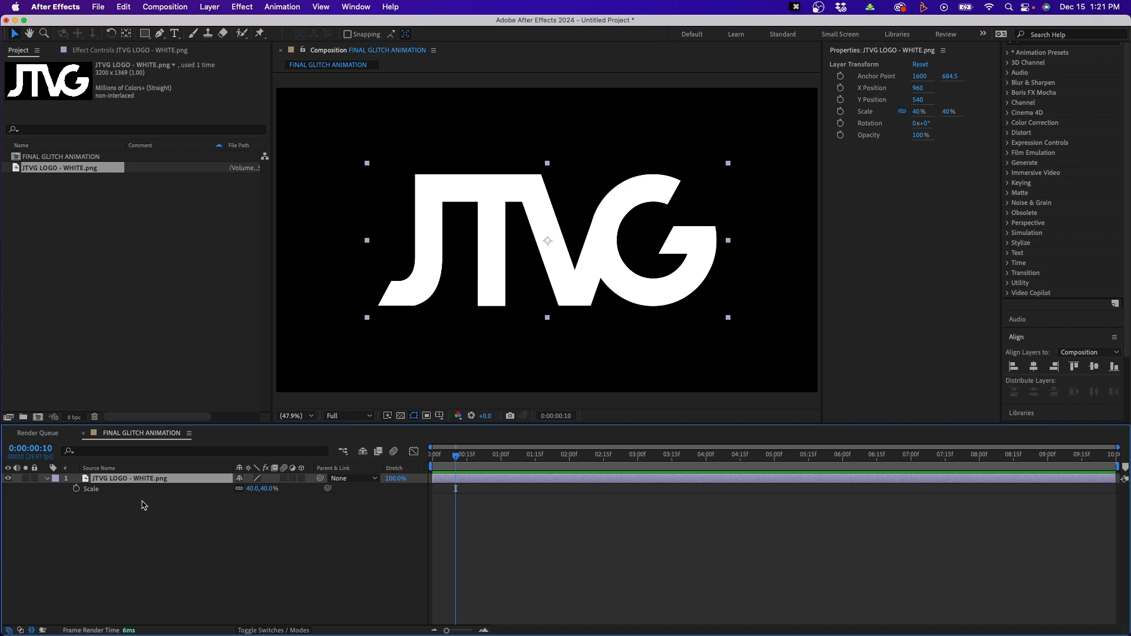
click(76, 489)
drag(449, 459, 405, 469)
Try a Scale of 0% for the logo at 0:00:00:00
click(263, 489)
text(0)
key(Return)
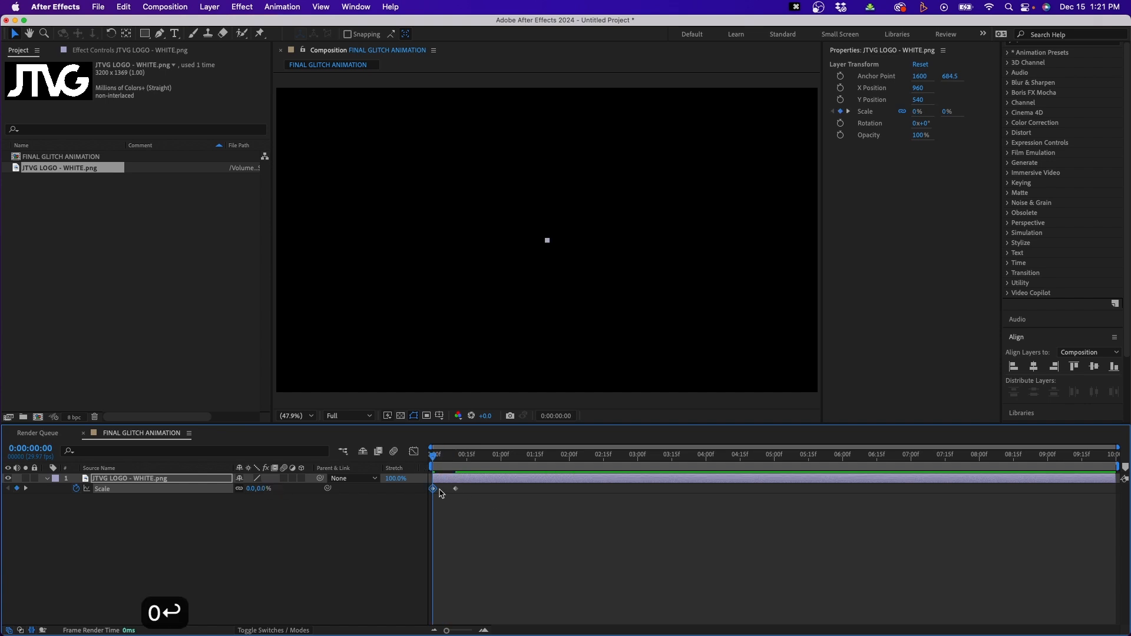
Set the logo's Scale to 1000% at 0:00:00:00
click(263, 489)
text(1)
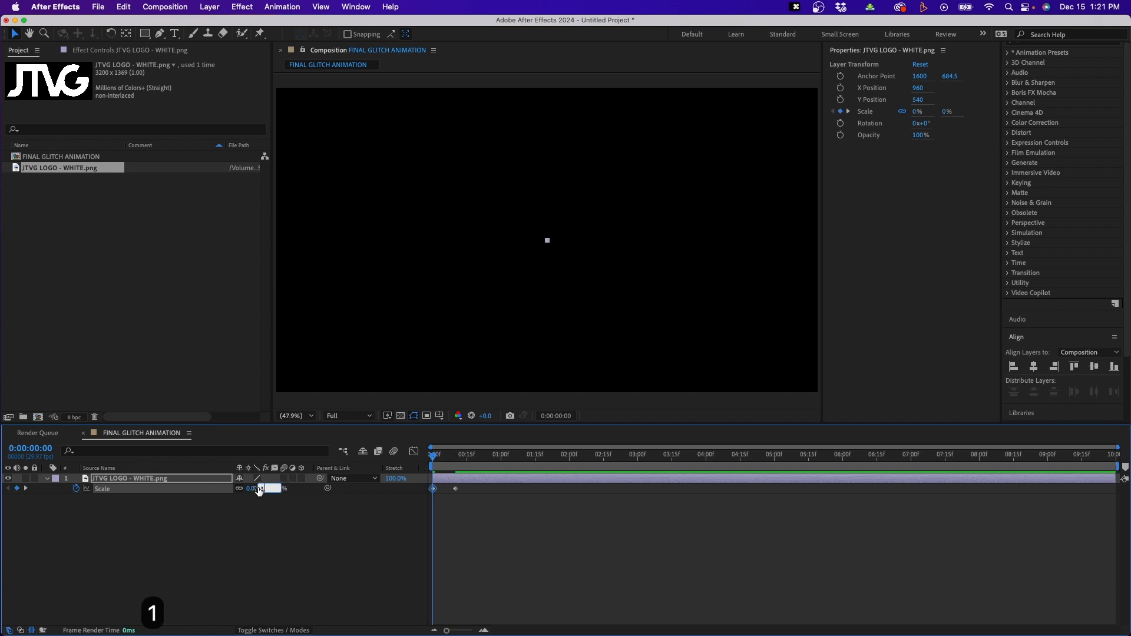
text(000)
key(Return)
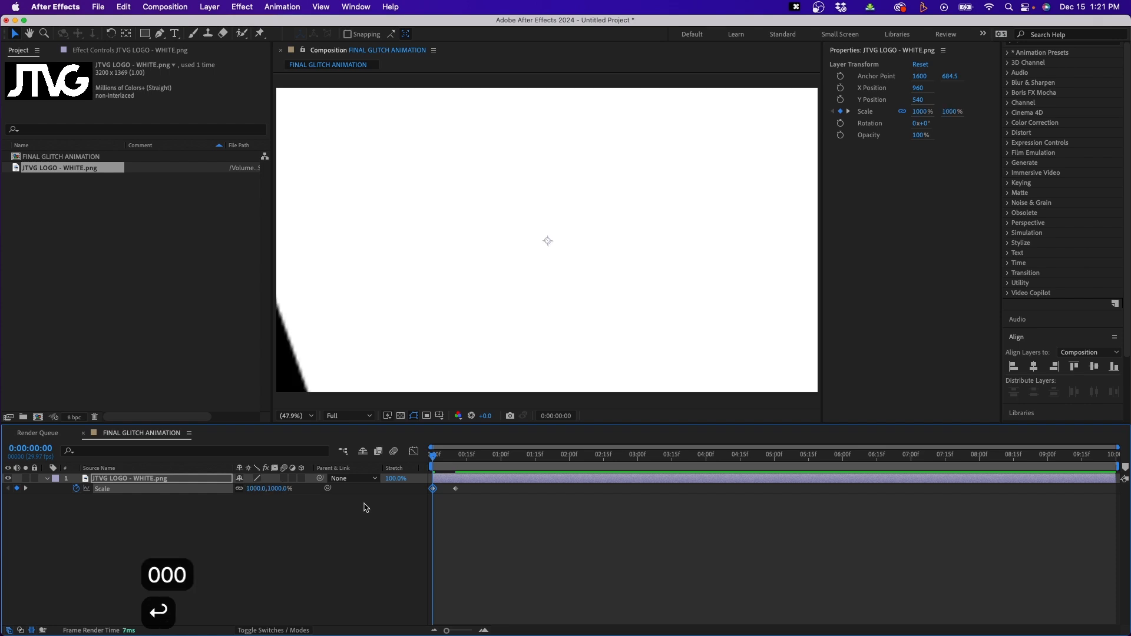
Apply Easy Ease In to the logo's Scale keyframe at 0:00:00:10
right_click(455, 489)
mouse_move(519, 624)
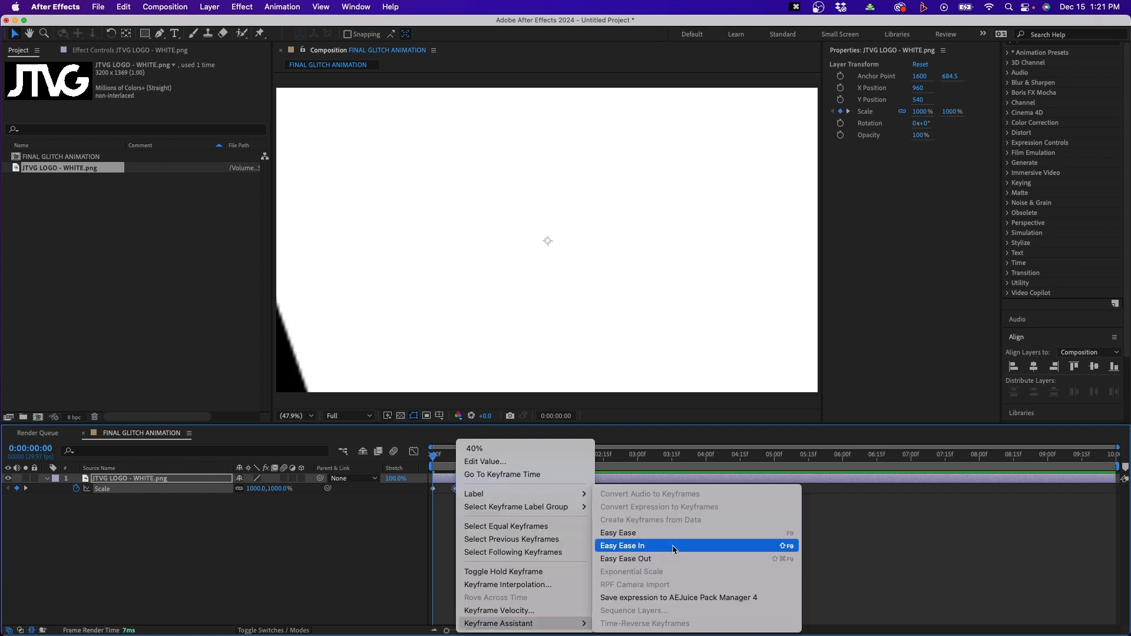
click(671, 547)
Stretch the second Scale keyframe's incoming handle in the Graph Editor back to the first keyframe's time, and preview the animation
click(413, 451)
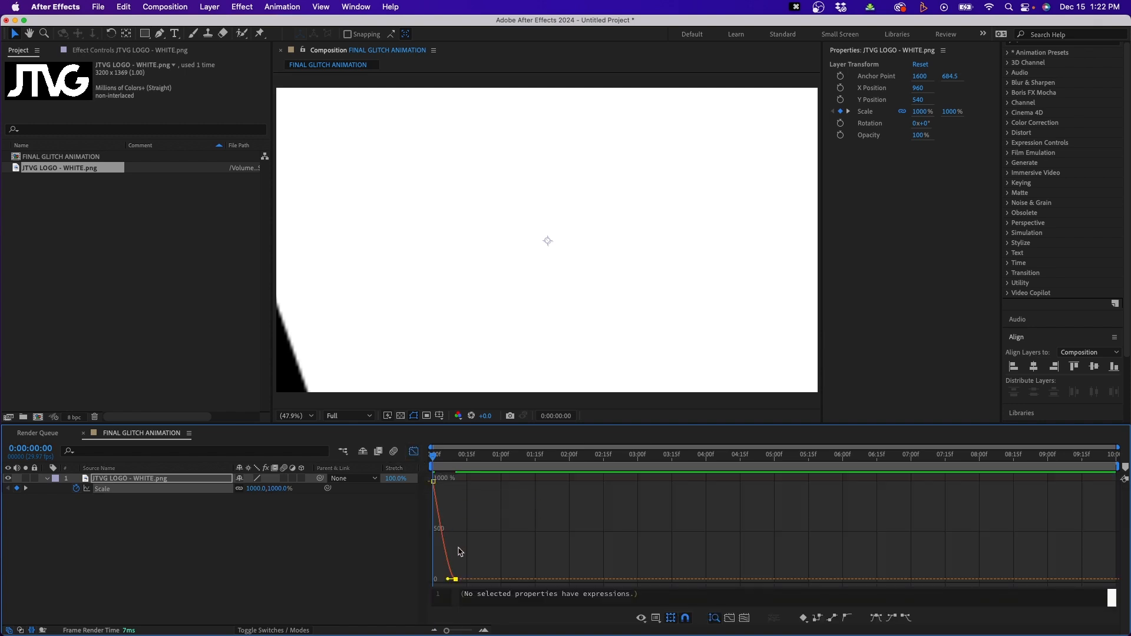
key(equal)
key(equal)
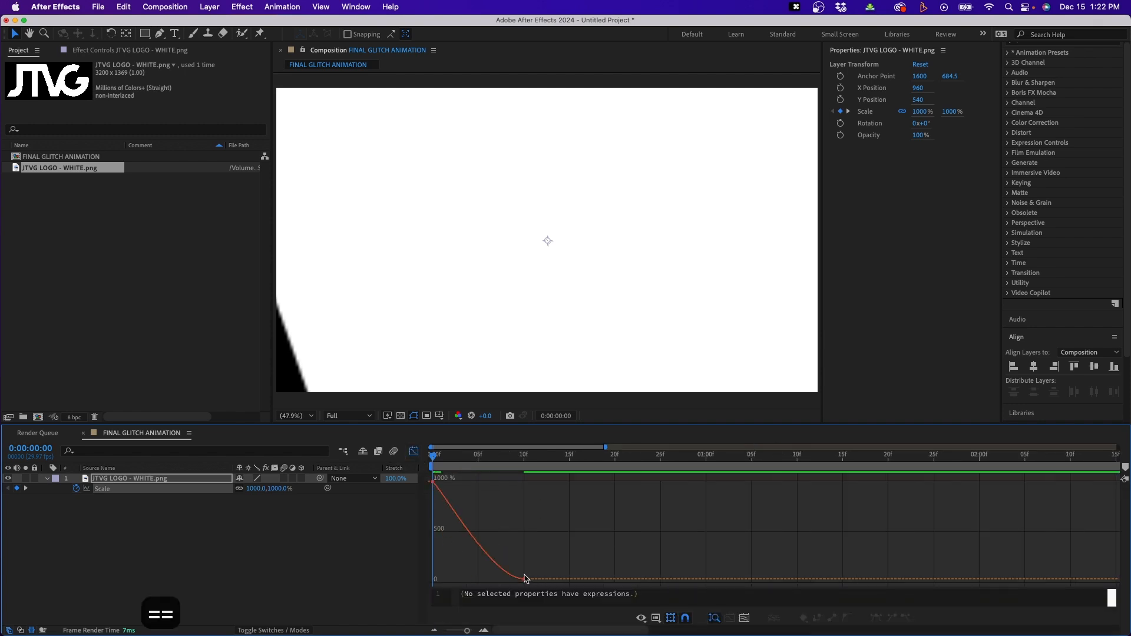
click(525, 580)
drag(494, 580, 433, 580)
click(328, 568)
key(space)
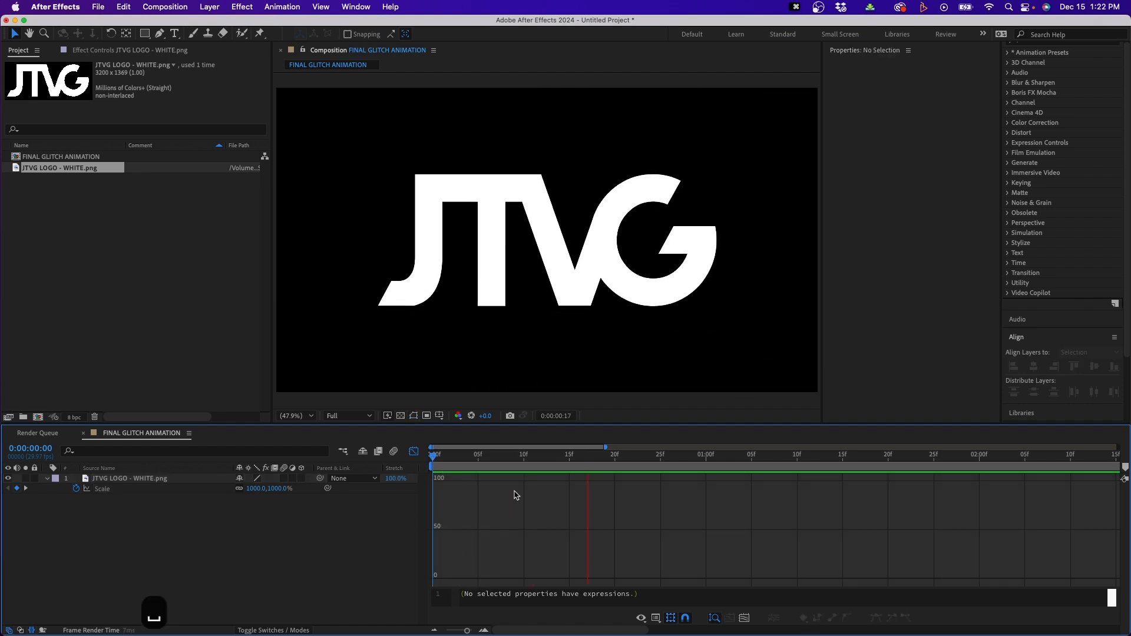
key(space)
Enable motion blur for the composition and the logo layer, return to the layer bars, and preview the blurred scale-in
click(393, 452)
click(284, 478)
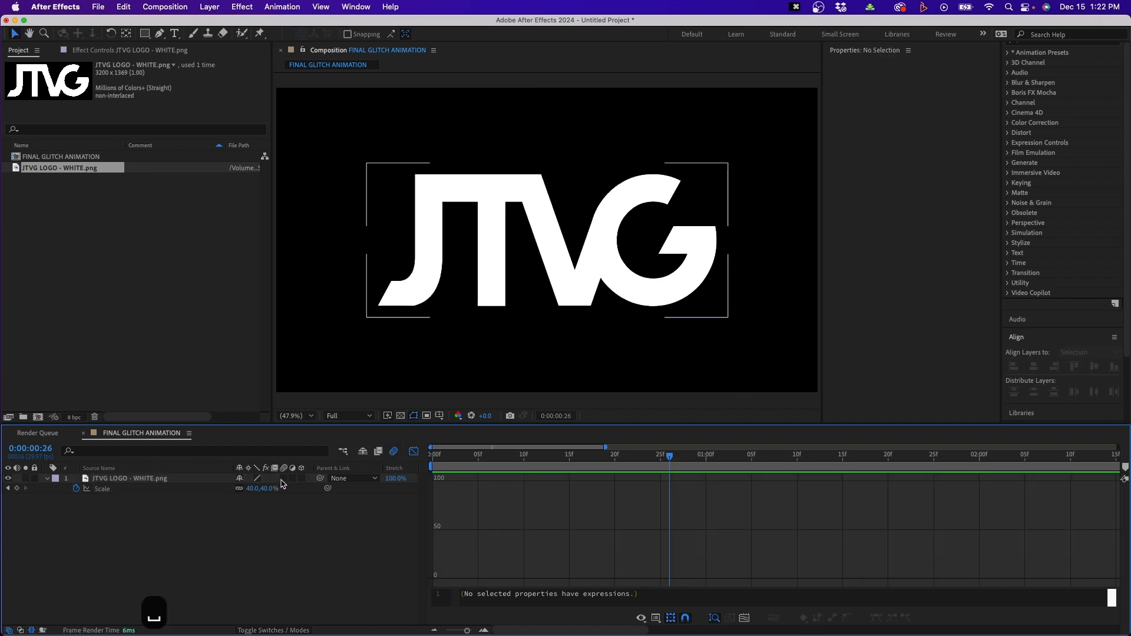
click(414, 451)
drag(512, 456, 458, 466)
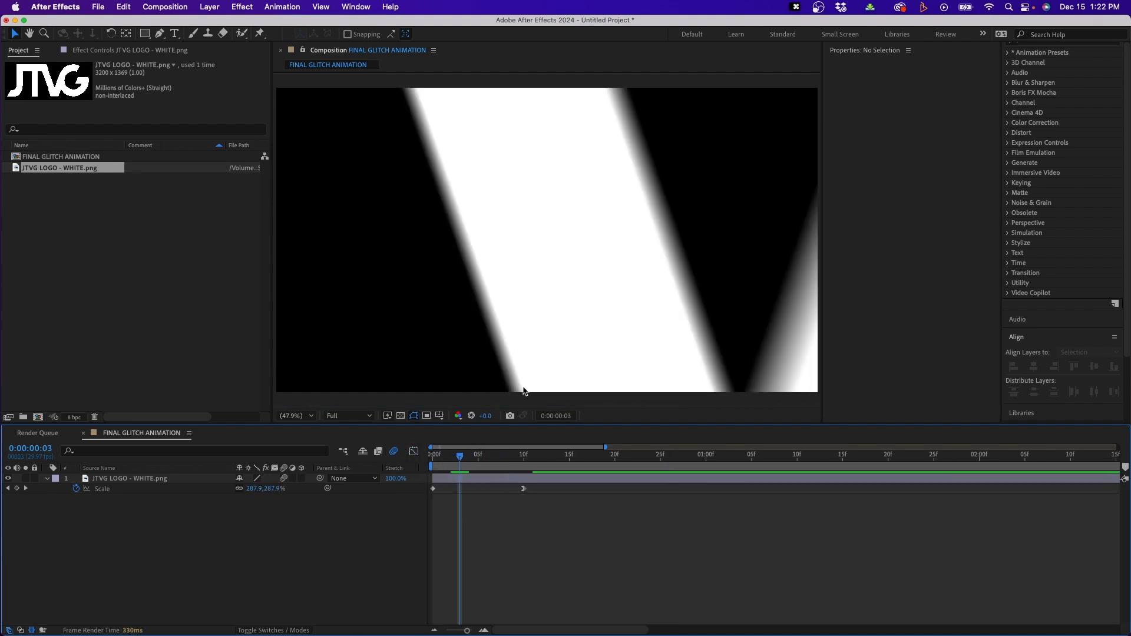
key(space)
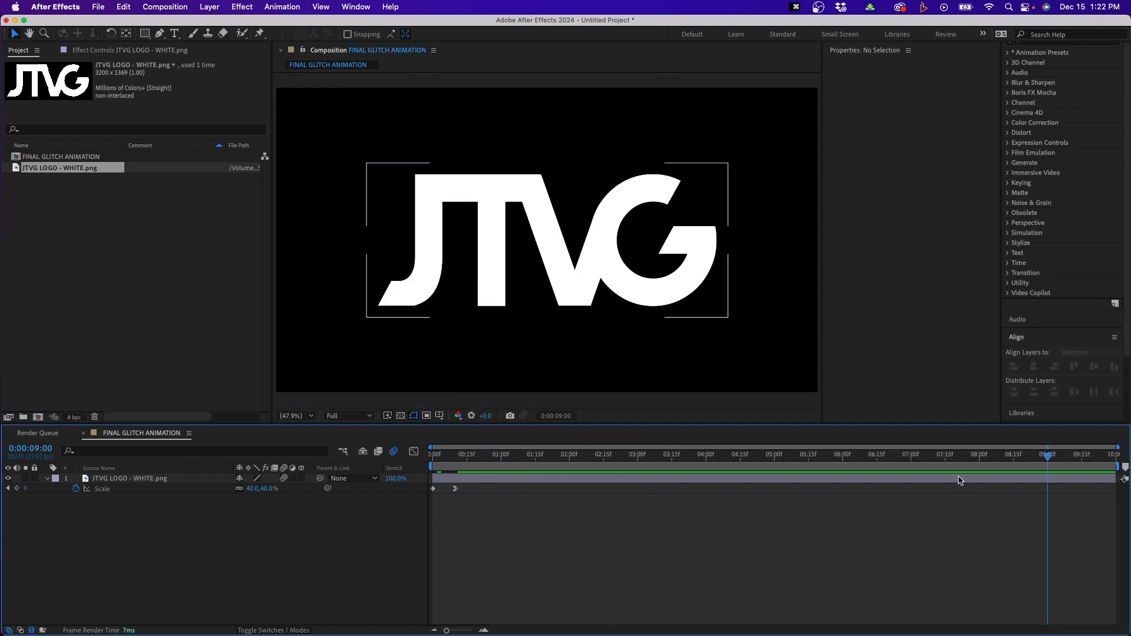
Fade out the logo by keyframing its Opacity at 100% on 0:00:09:00 and 0% on 0:00:09:29, and preview it
click(960, 480)
key(t)
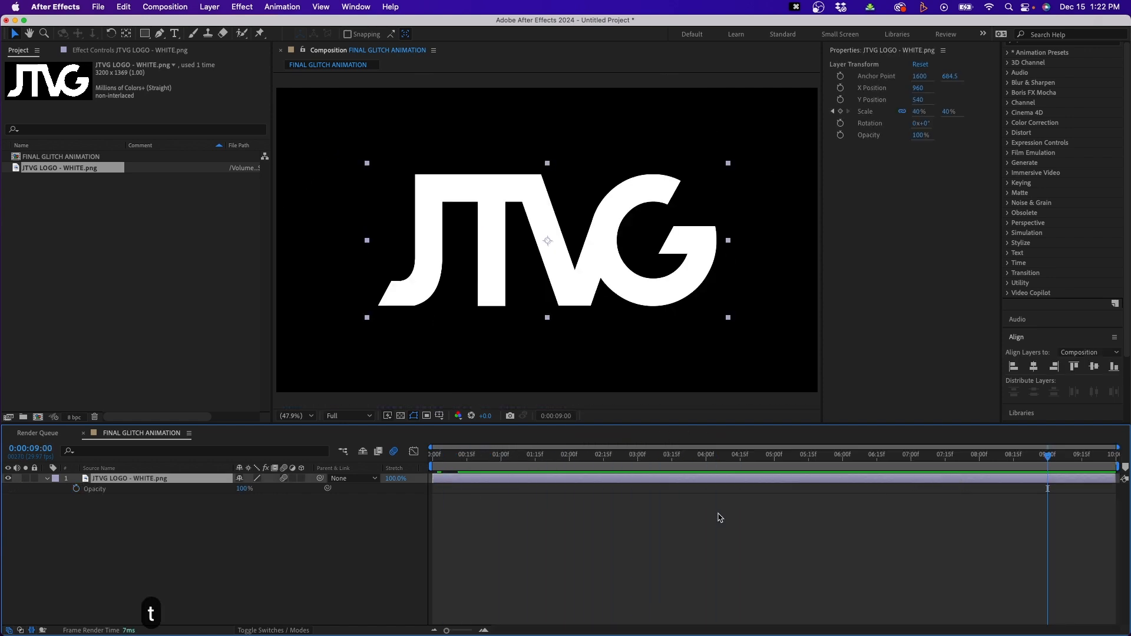
click(76, 489)
click(1097, 459)
click(242, 489)
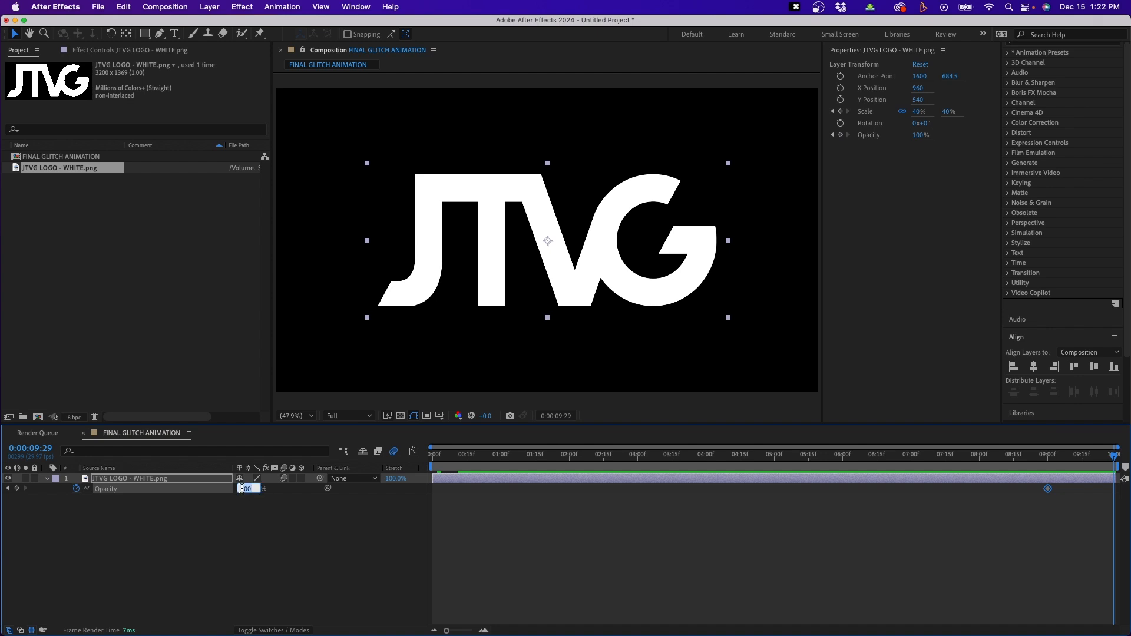
text(0)
key(Return)
click(279, 550)
key(space)
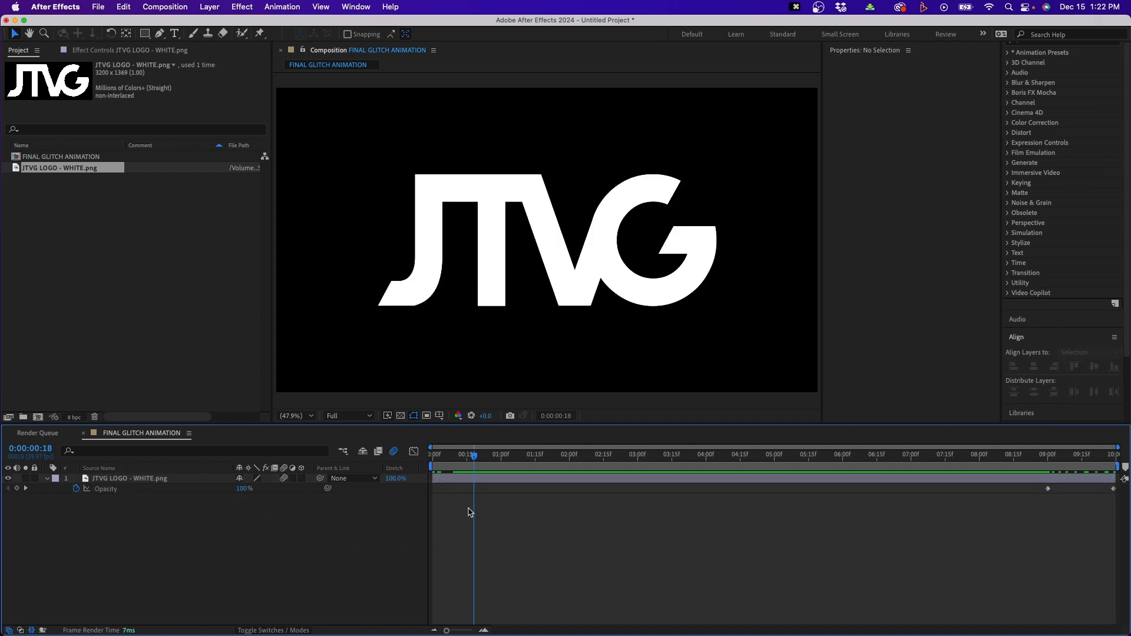
Pre-compose the logo layer as Placeholder, moving all attributes into the new composition
click(176, 477)
right_click(145, 478)
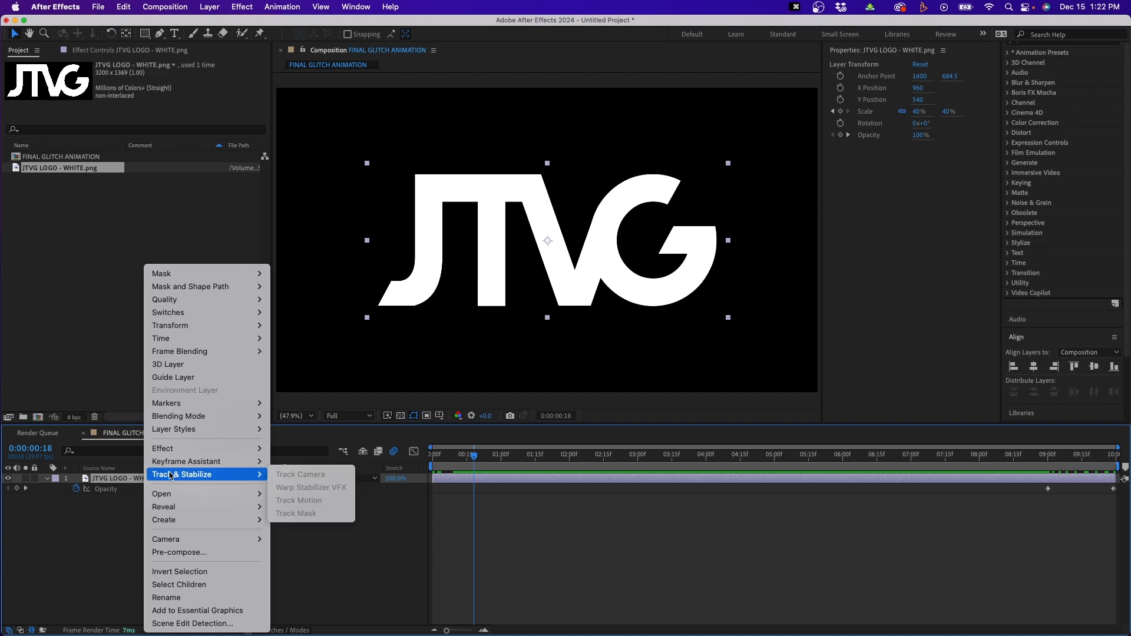
click(190, 551)
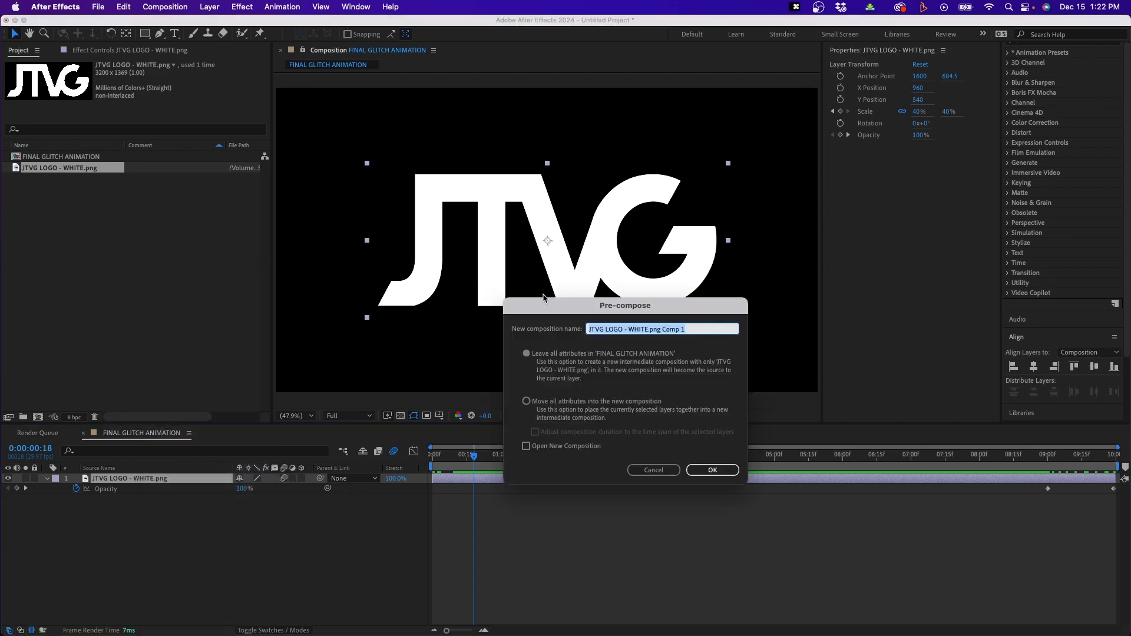
text(Placeholder)
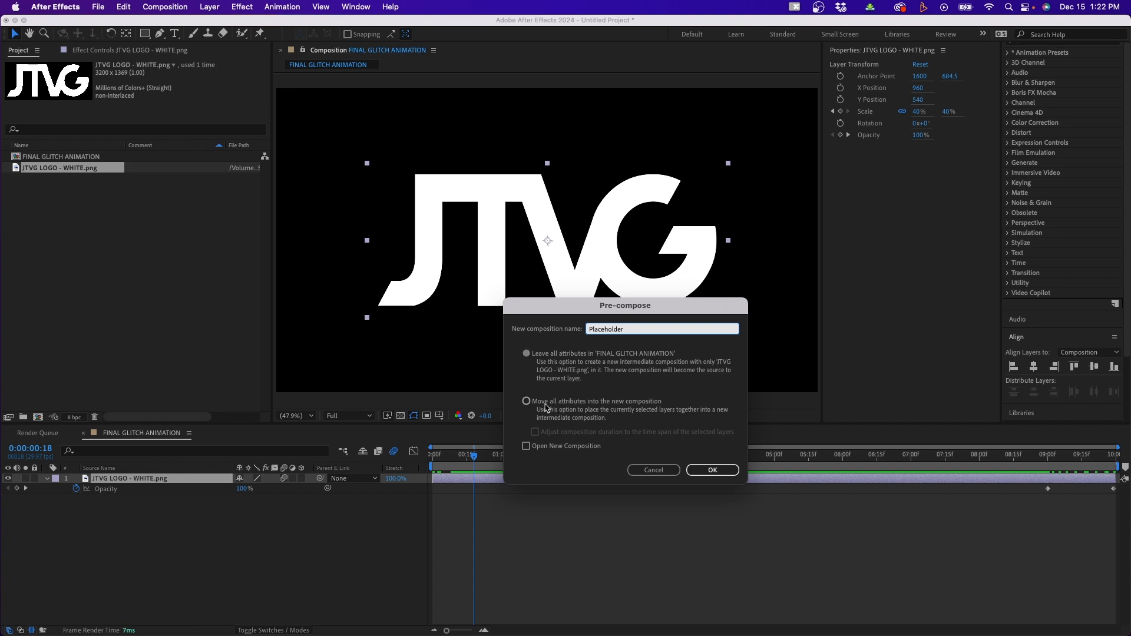
click(712, 470)
click(328, 558)
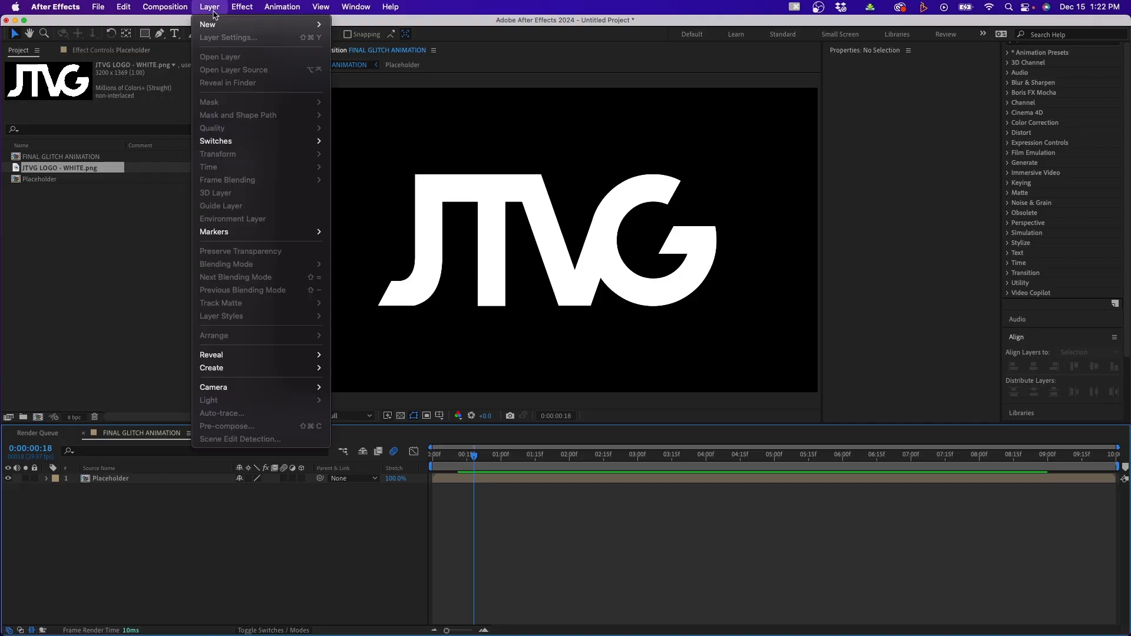
Create a solid layer named Glitch Animation above the Placeholder layer
mouse_move(322, 24)
click(348, 37)
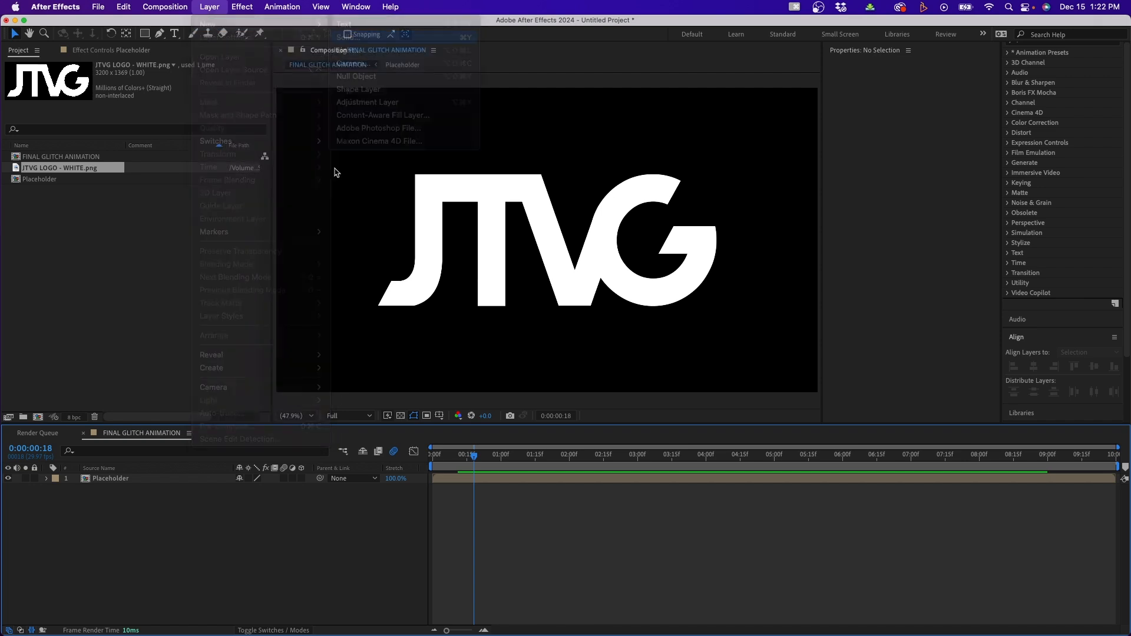
text(Glitch Animation)
click(554, 349)
click(641, 419)
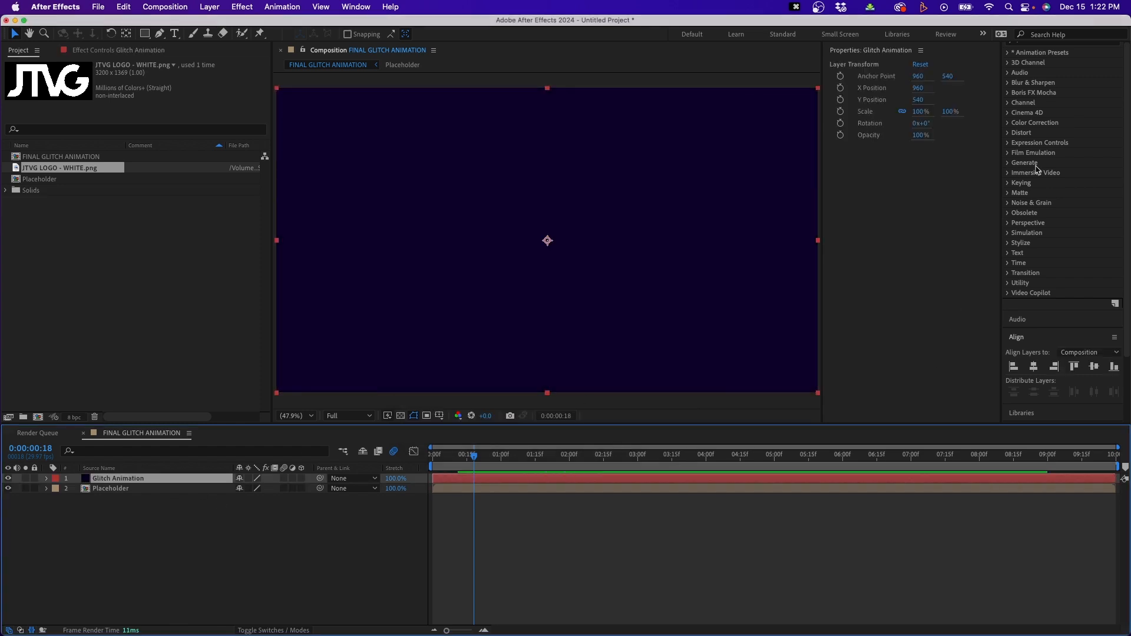
Find the Checkerboard effect and apply it to the Glitch Animation solid
scroll(1065, 104, up, 3)
click(1054, 119)
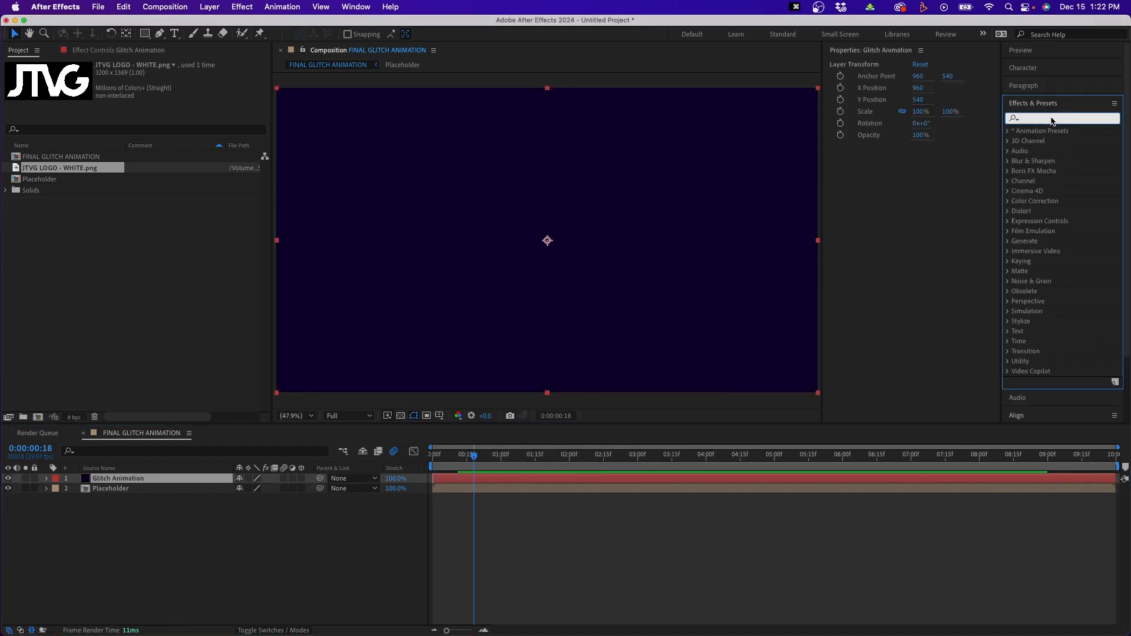
text(checker)
click(1052, 172)
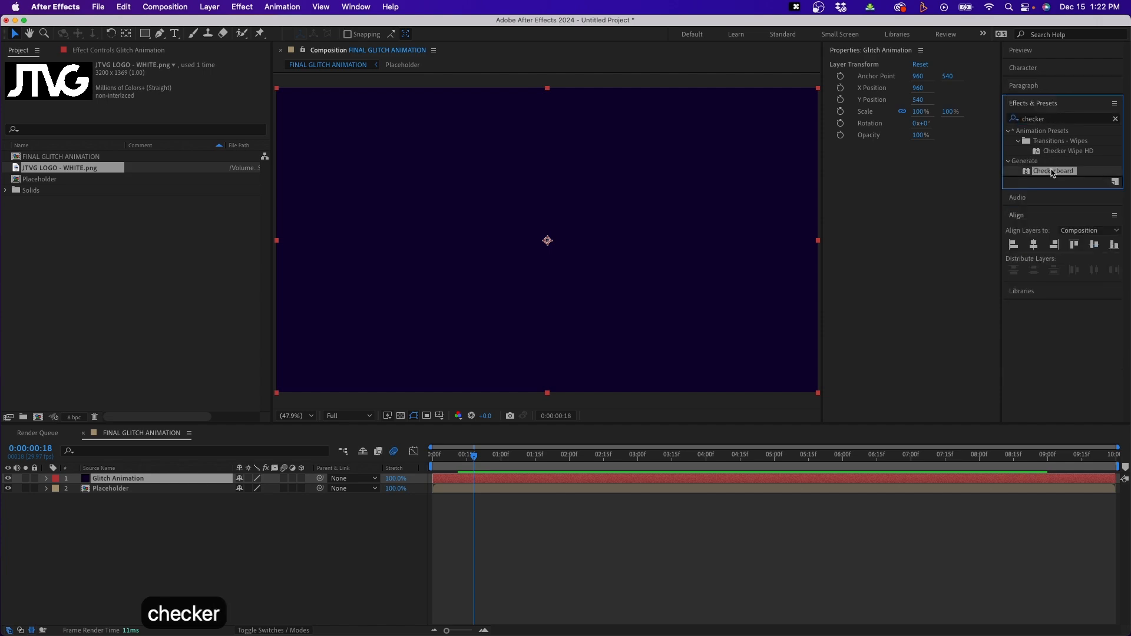
drag(1048, 172, 482, 208)
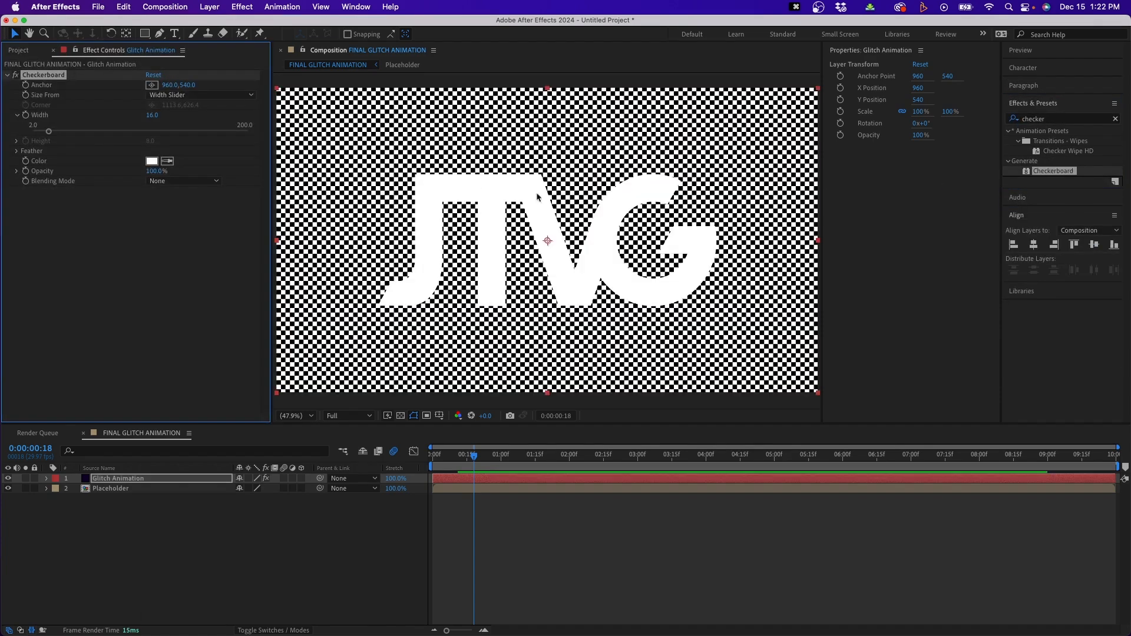
Size the Checkerboard from Width & Height Sliders, with a width of 15 and a height of 55
click(195, 95)
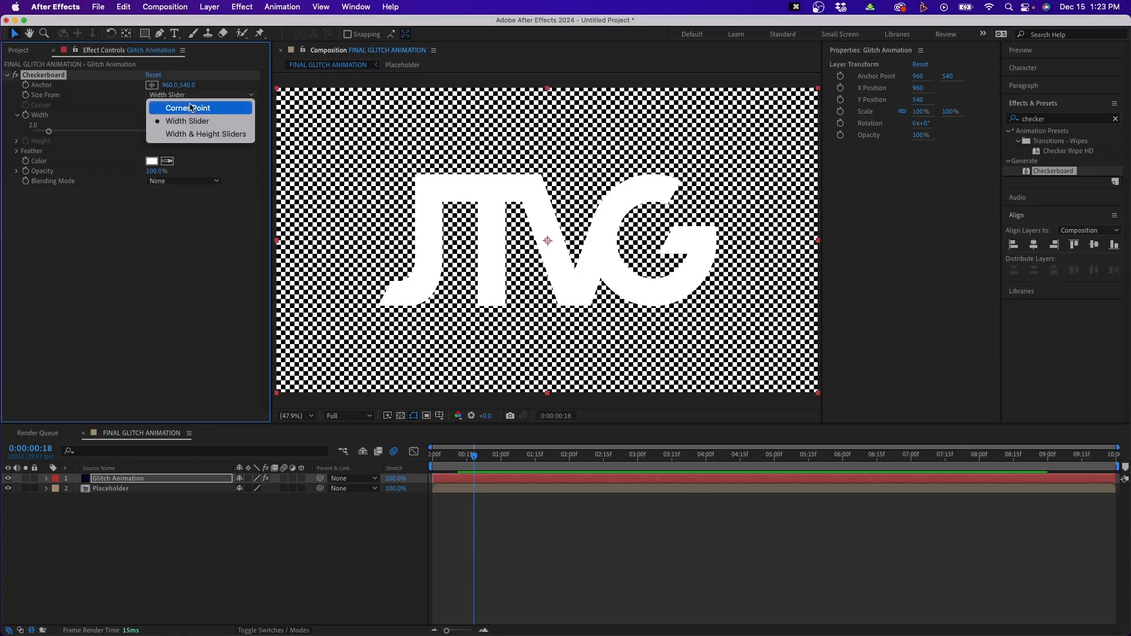
click(190, 137)
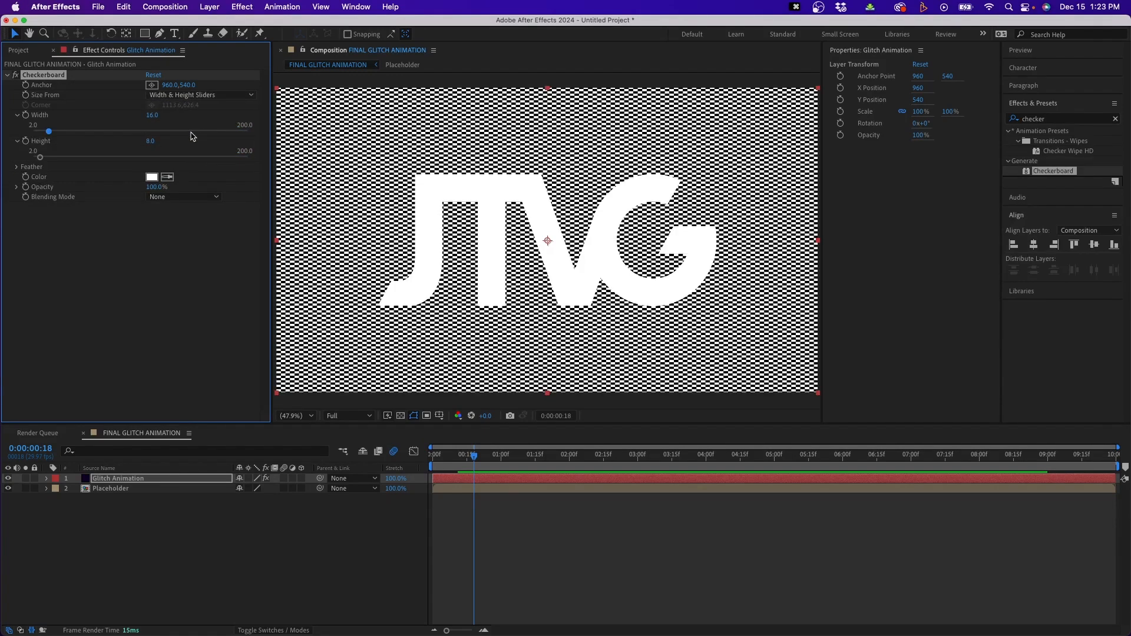
click(152, 115)
text(15)
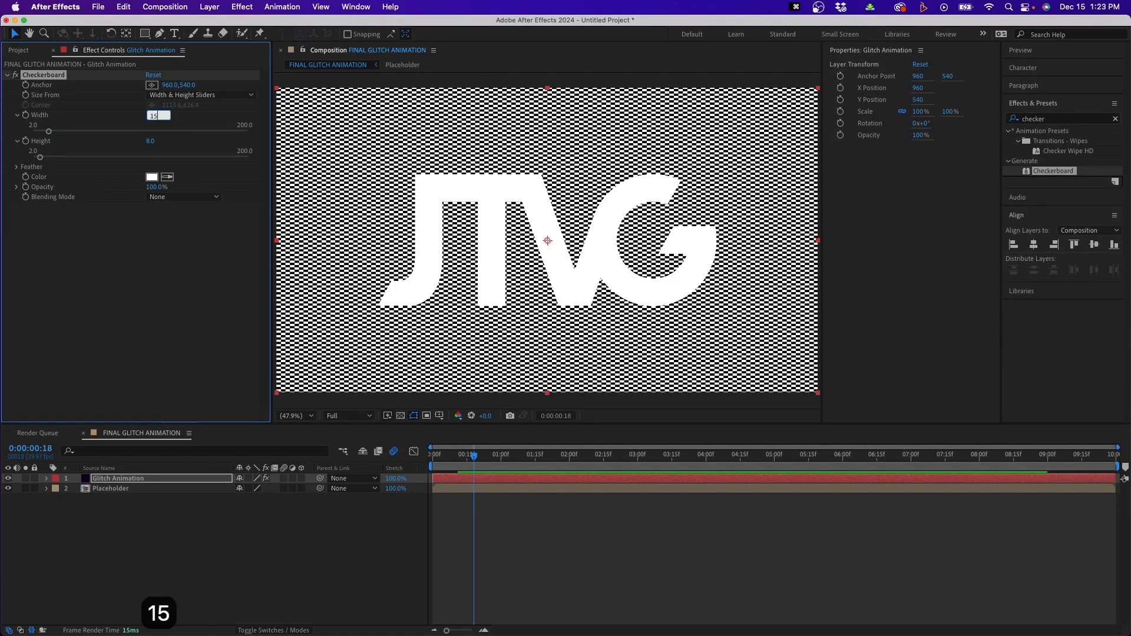
key(Tab)
text(55)
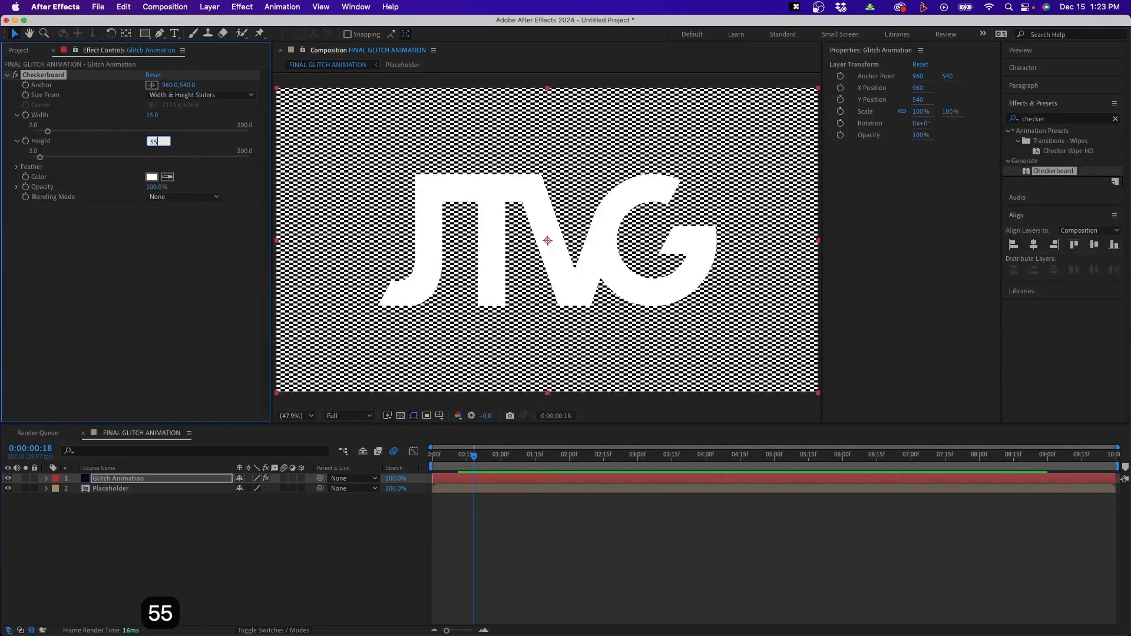
key(Return)
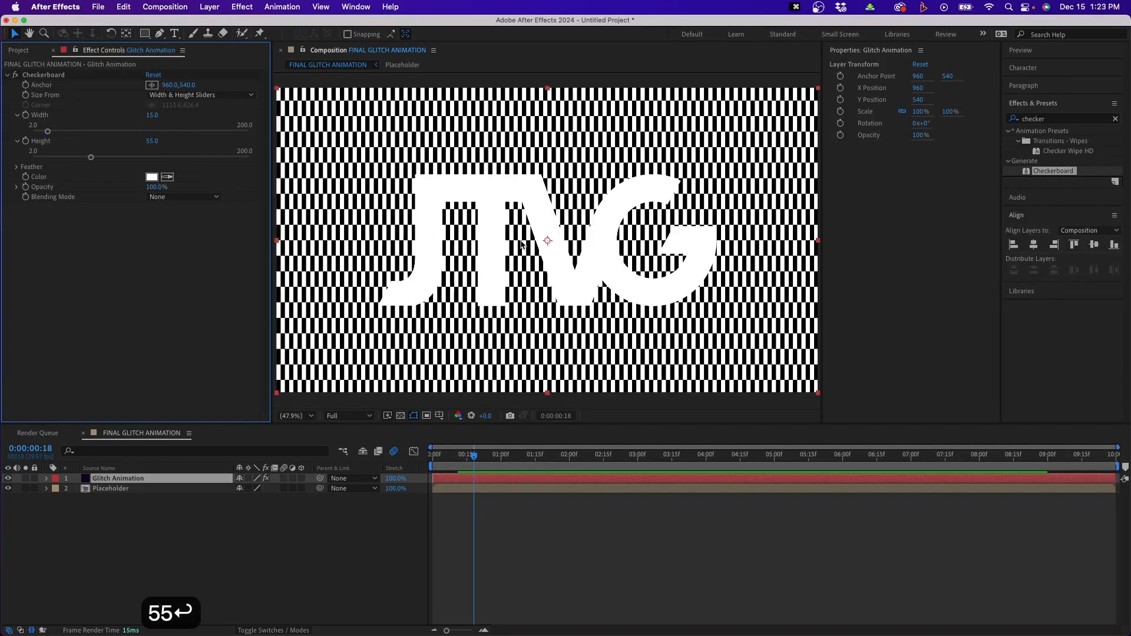
Find the Turbulent Displace effect, apply it to the Glitch Animation solid and set its displacement to Horizontal Displacement
click(1115, 119)
text(turb)
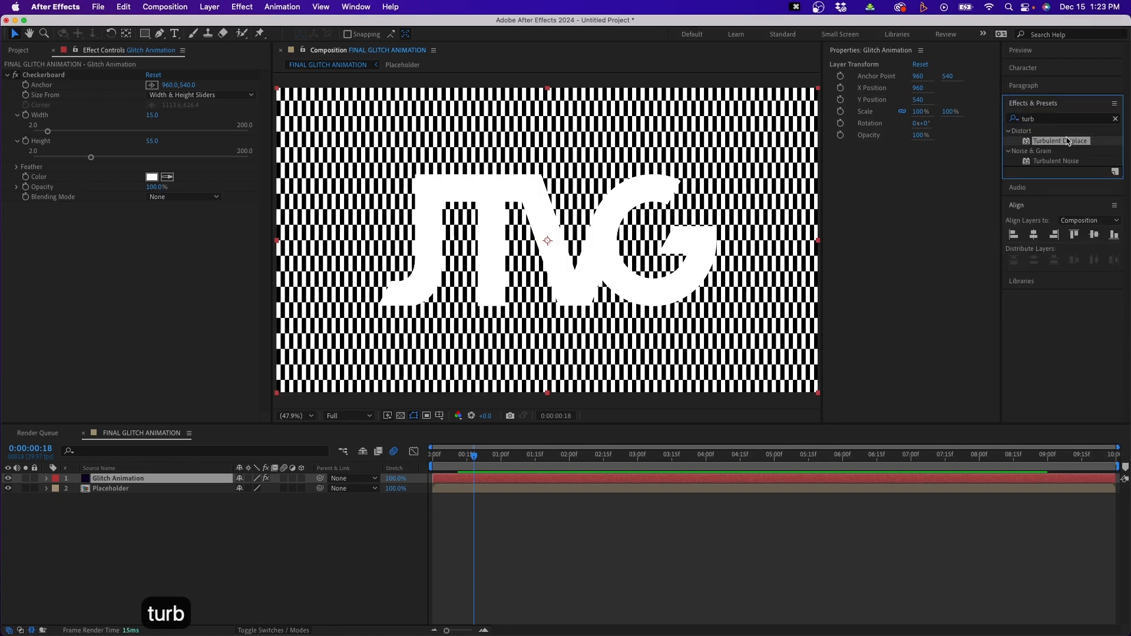
drag(1060, 141, 622, 187)
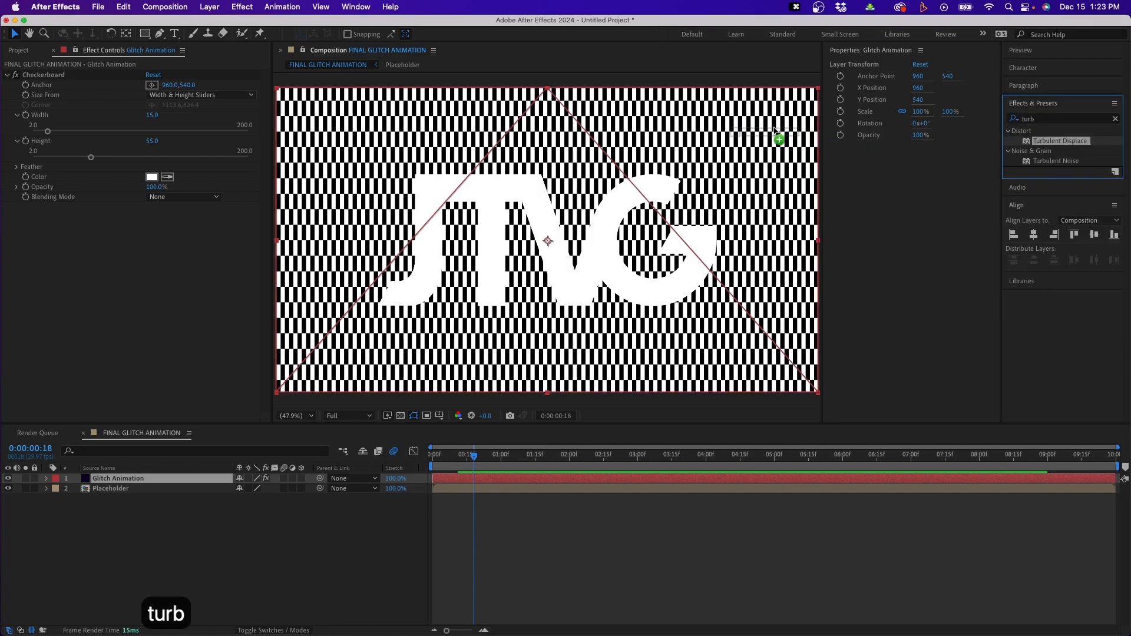
click(216, 218)
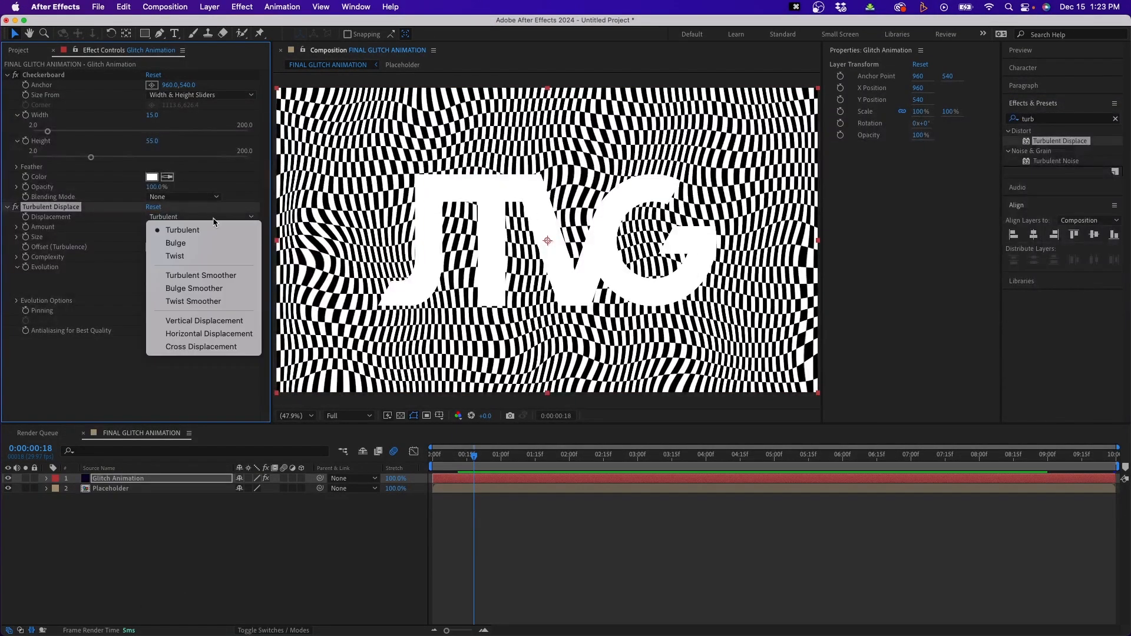
click(203, 334)
Set the Turbulent Displace amount to 400 and its complexity to 5
click(152, 228)
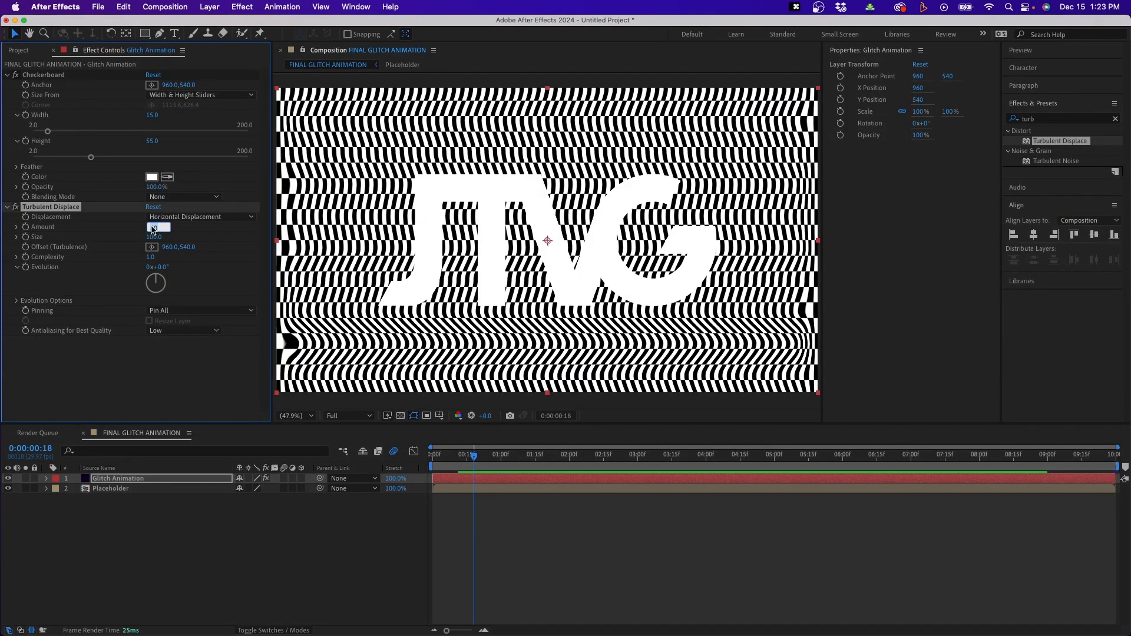
text(400)
key(Return)
click(150, 257)
text(5)
key(Return)
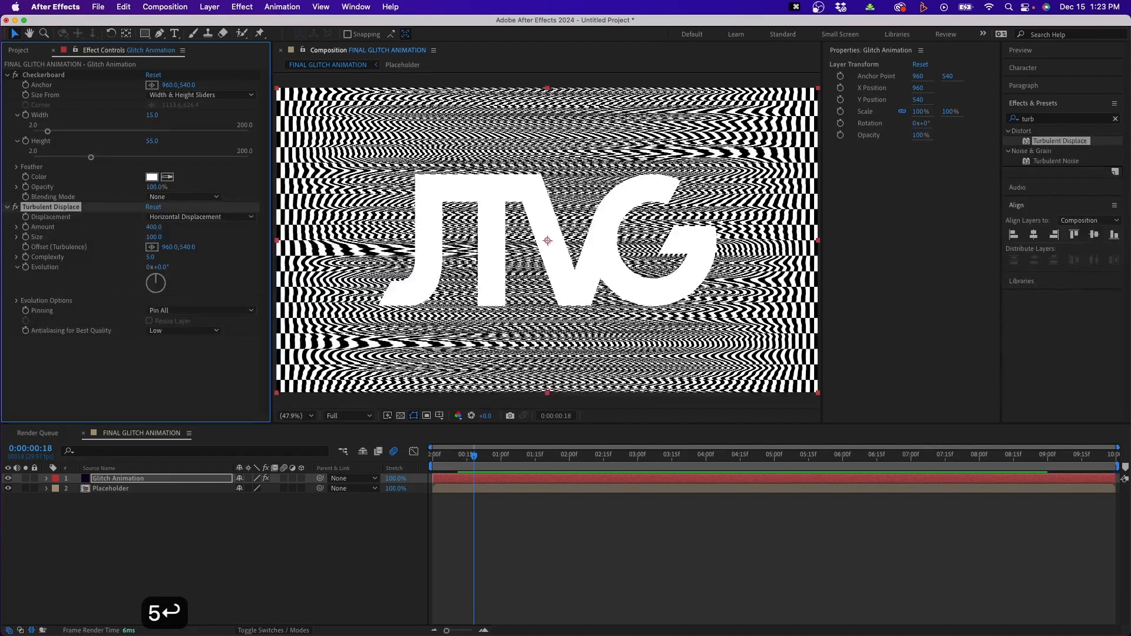
Set Turbulent Displace's pinning to None and its antialiasing to High
click(224, 311)
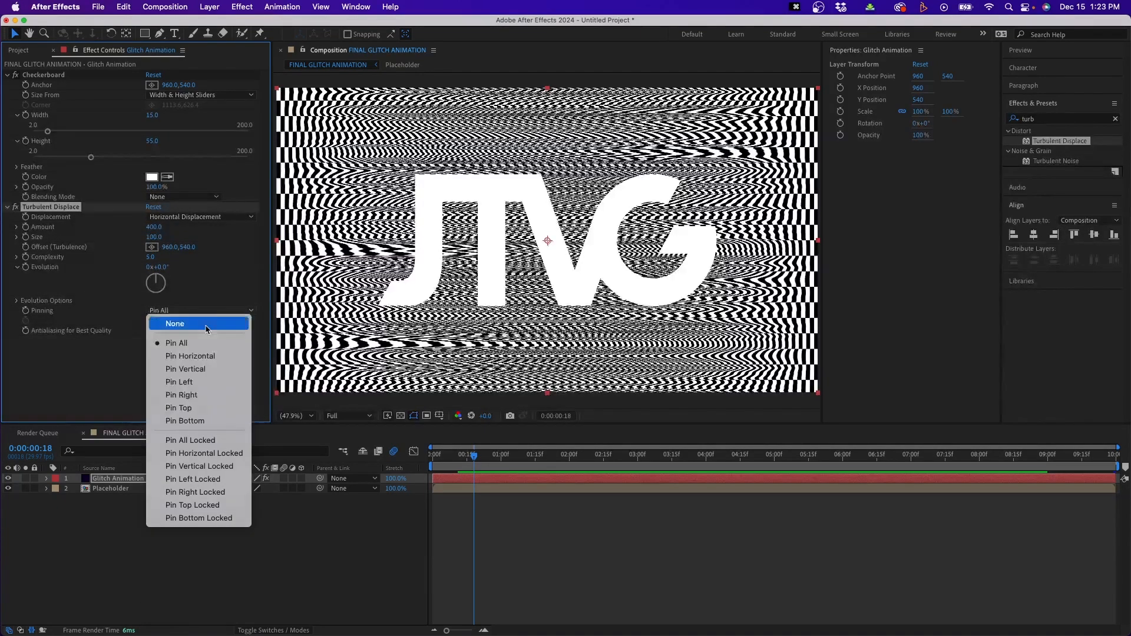
click(177, 320)
click(170, 332)
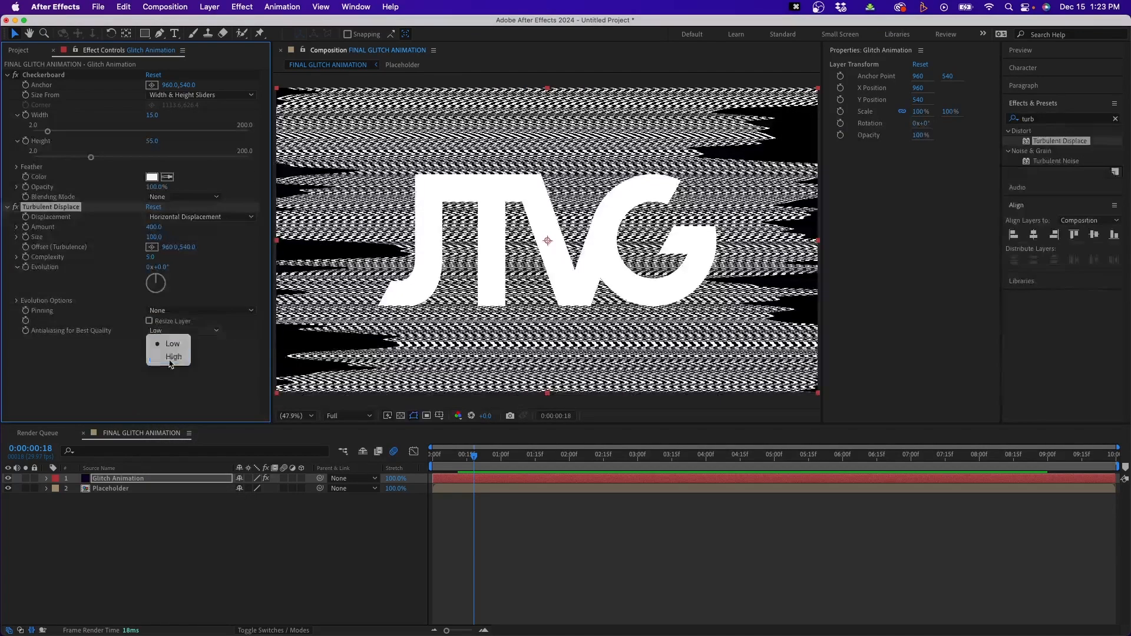
click(171, 353)
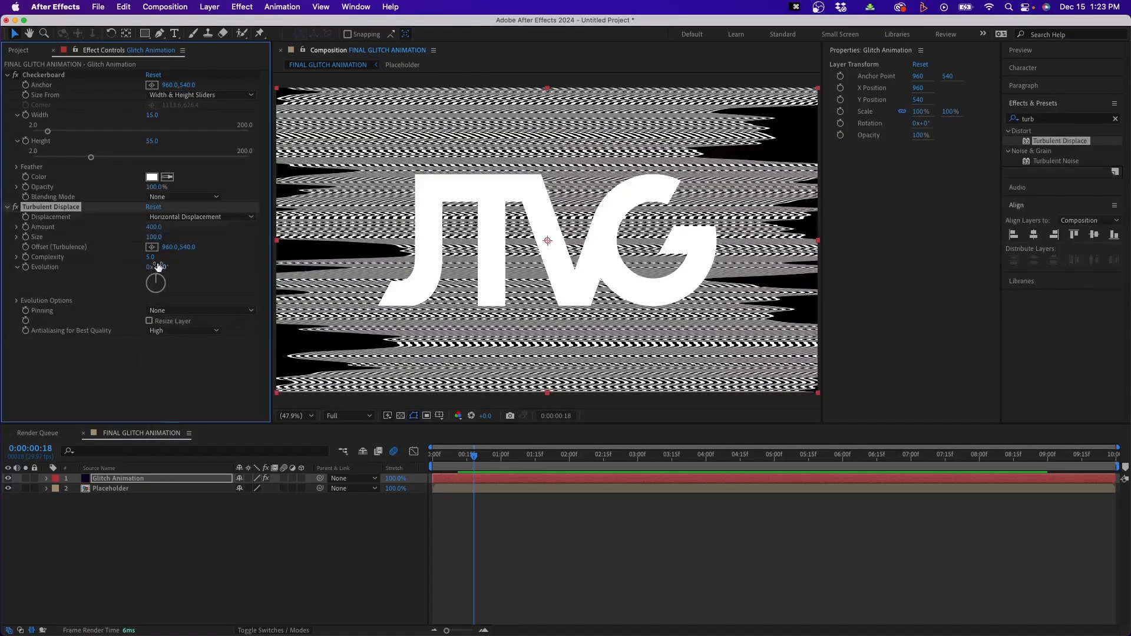
Add the expression time*2000 to Turbulent Displace's Evolution and scrub the start of the composition to check the motion
alt+click(26, 268)
text(time*2000)
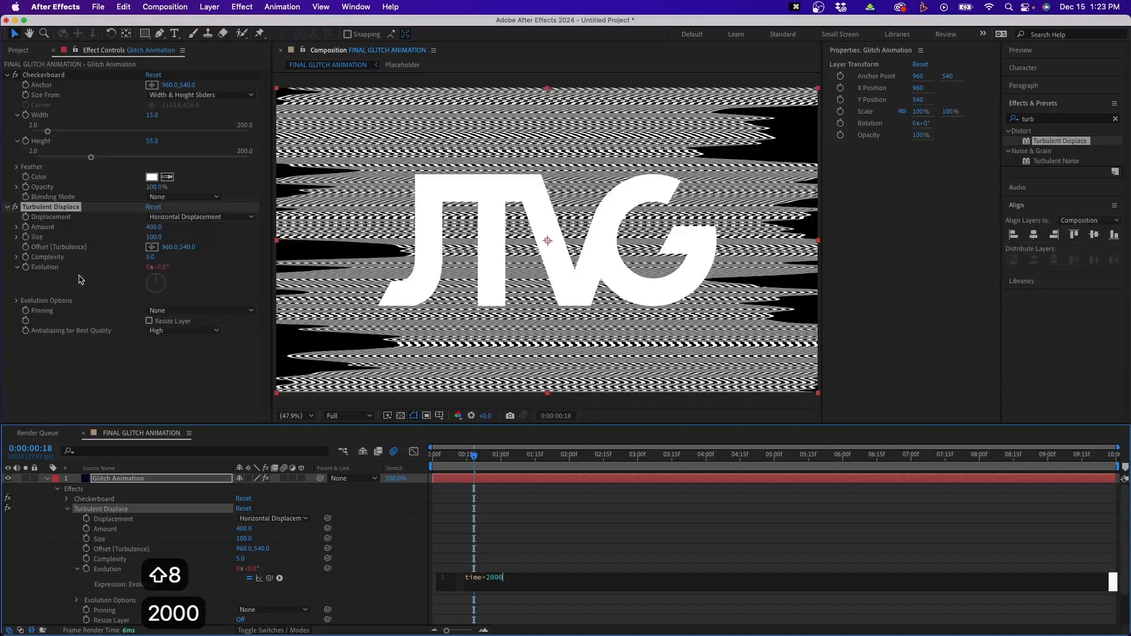
click(525, 504)
drag(474, 454, 442, 454)
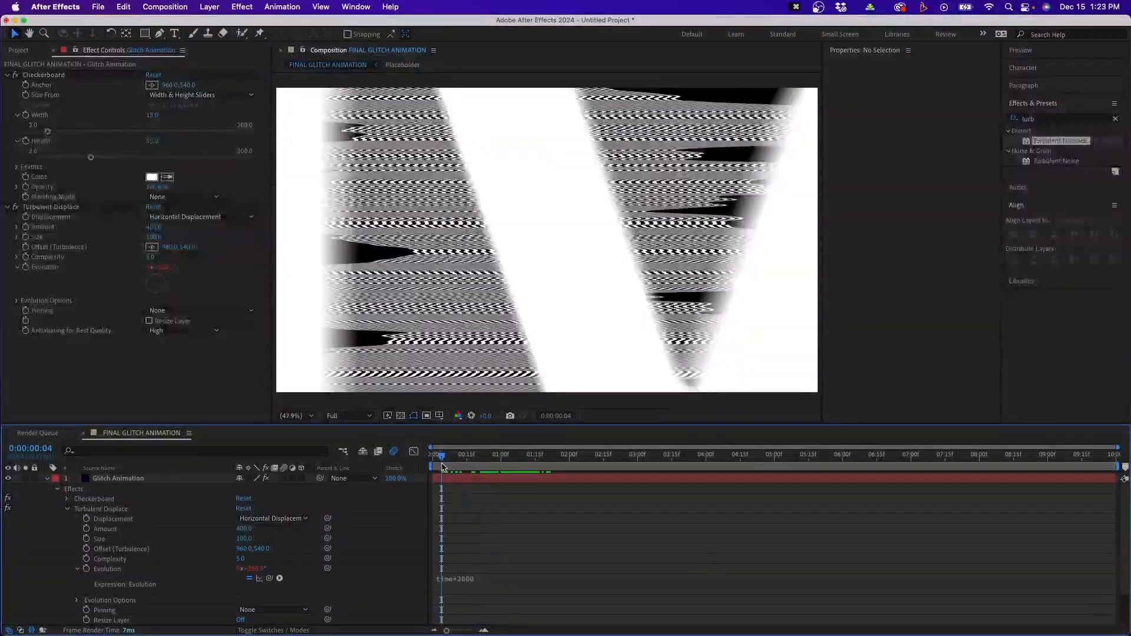
Pre-compose the Glitch Animation layer as Glitch Animation Pre-Comp, moving all attributes into the new composition
click(117, 478)
key(u)
right_click(116, 482)
click(144, 552)
text(Glitch Animation Pre-Comp)
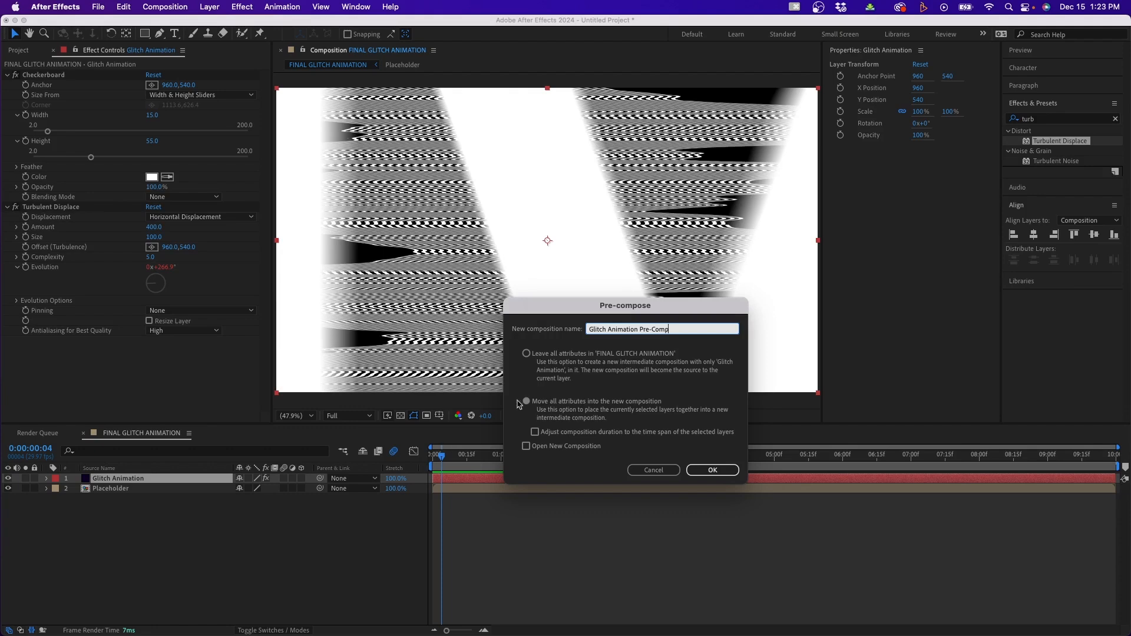
click(547, 404)
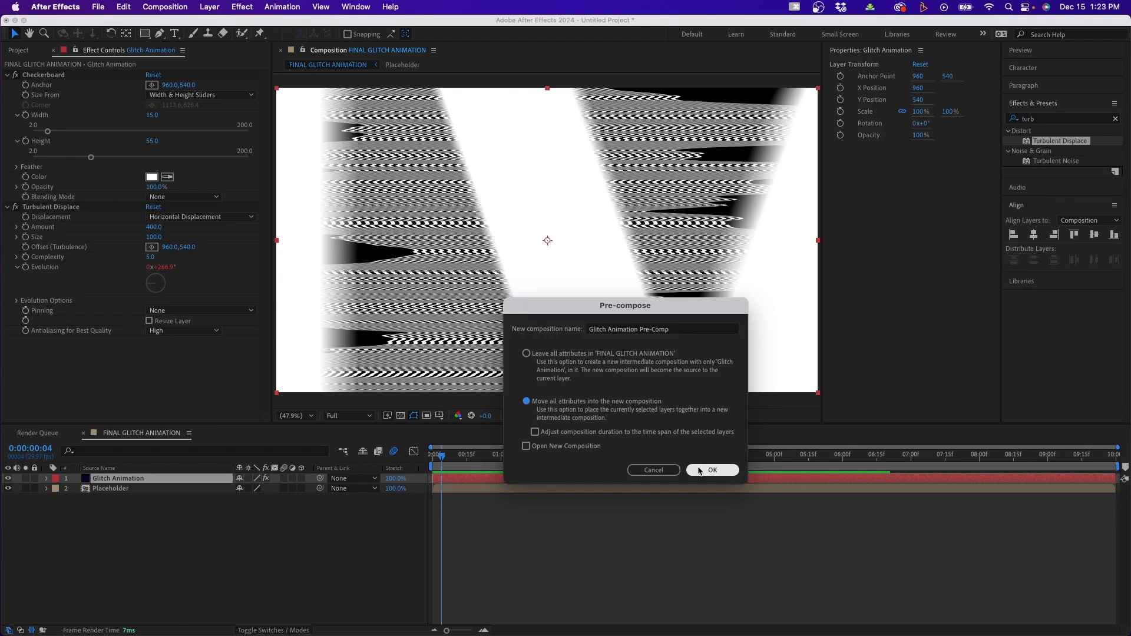
click(692, 470)
Create an adjustment layer directly above the Placeholder layer and name it Glitch Effect
click(209, 6)
mouse_move(313, 24)
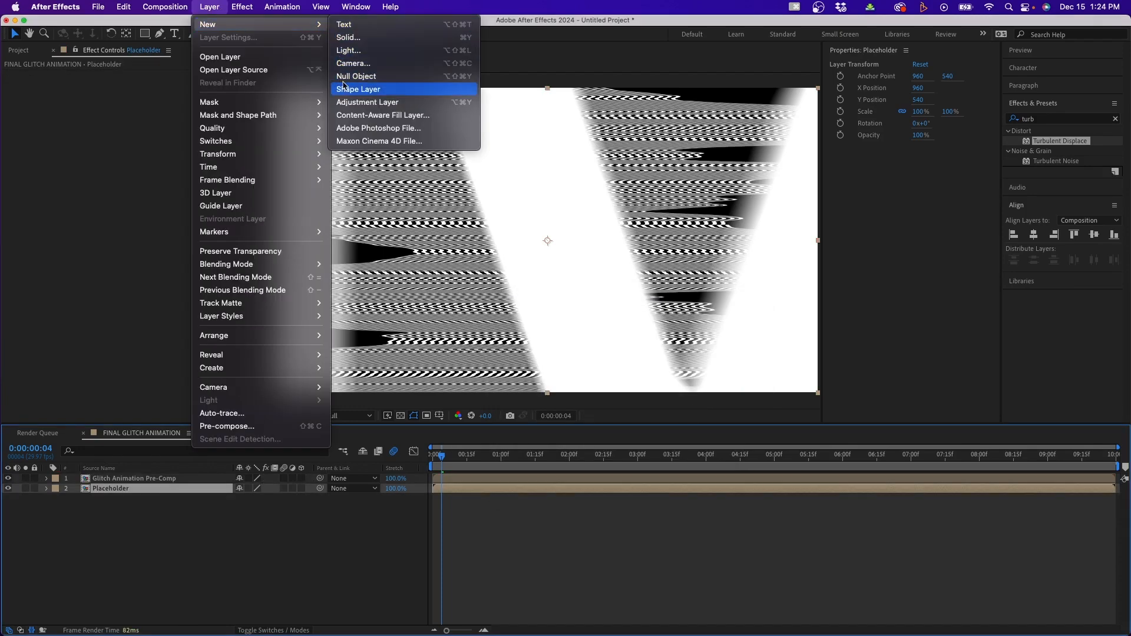
click(362, 102)
key(Return)
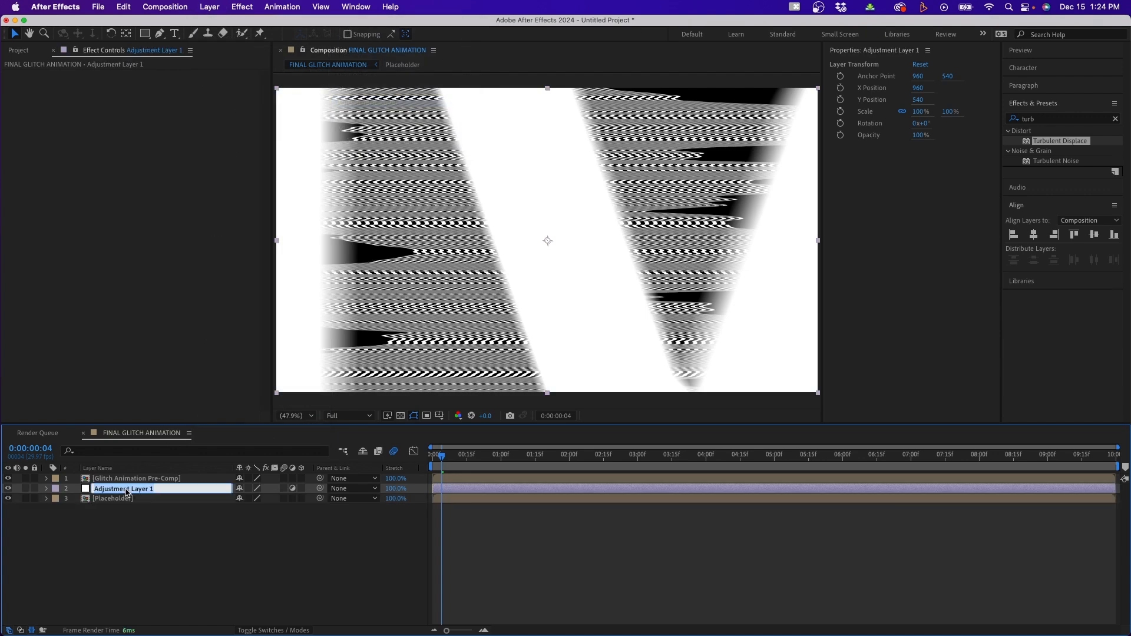
text(Glitch Effect)
key(Return)
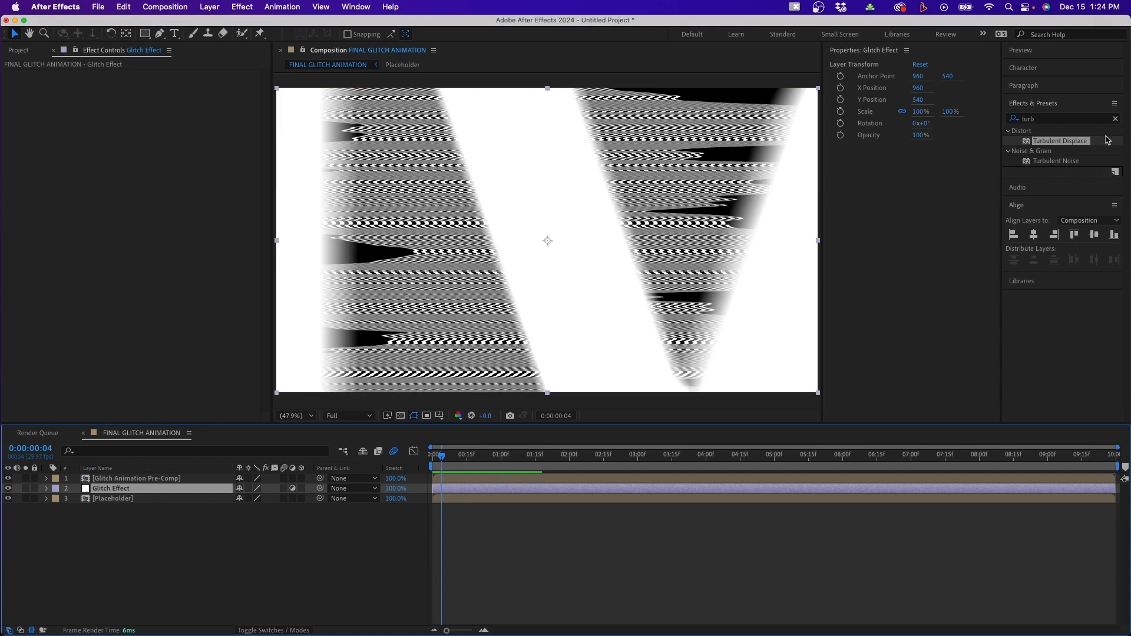
Apply the Displacement Map effect to the Glitch Effect layer, using Glitch Animation Pre-Comp as the displacement map layer
click(1116, 120)
text(displ)
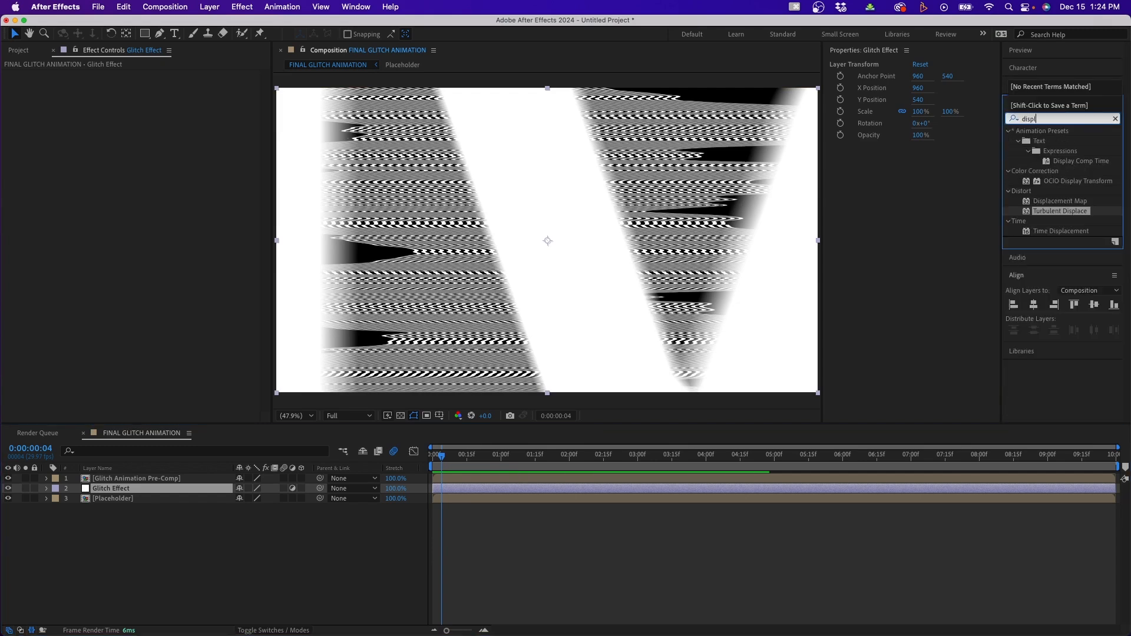
double_click(1071, 202)
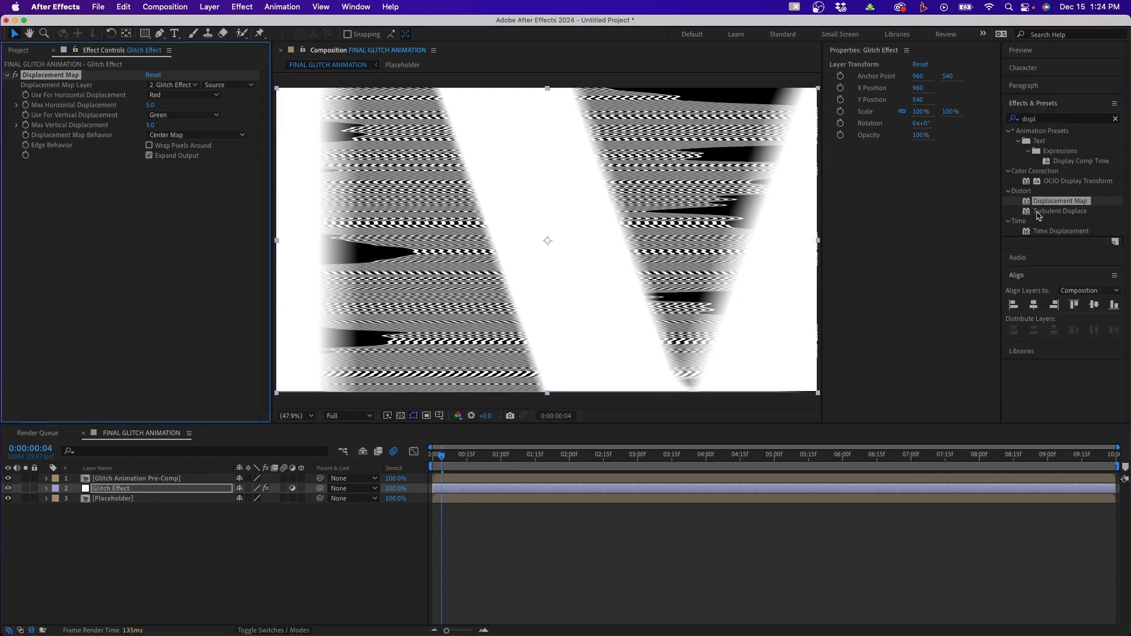
click(172, 86)
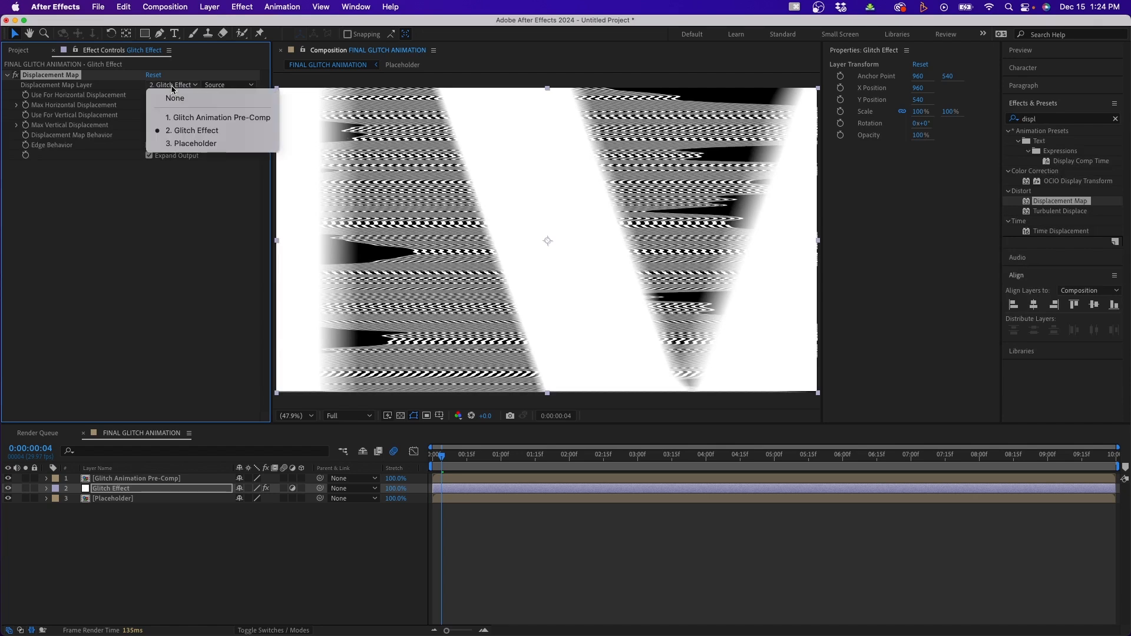
click(197, 118)
Hide the Glitch Animation Pre-Comp layer and preview the displaced logo
click(32, 480)
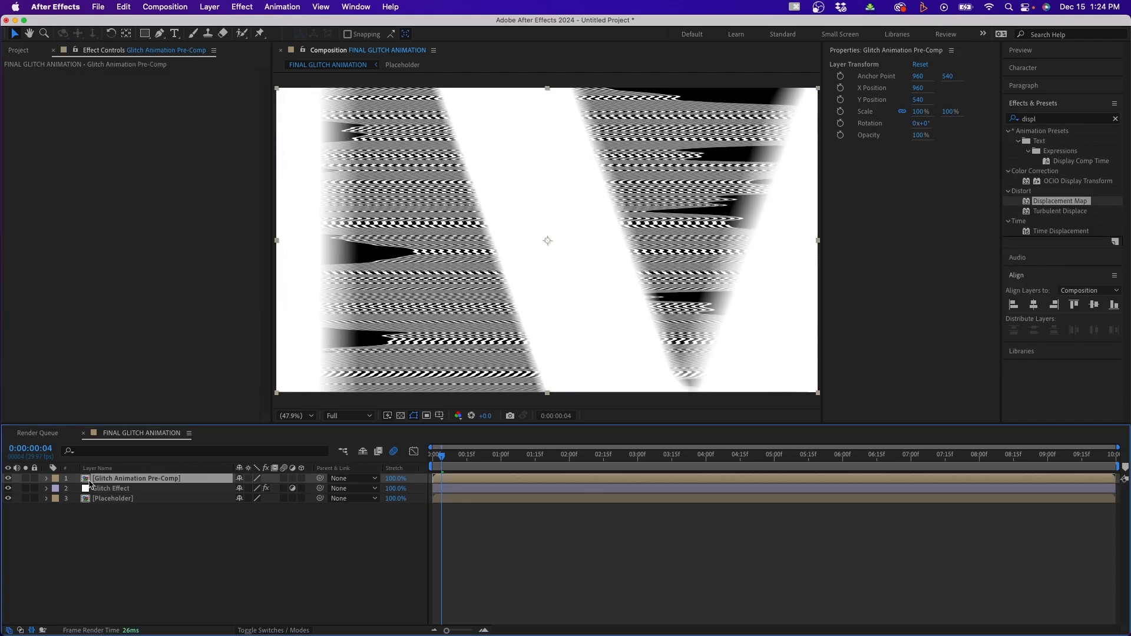
click(8, 479)
key(space)
click(532, 218)
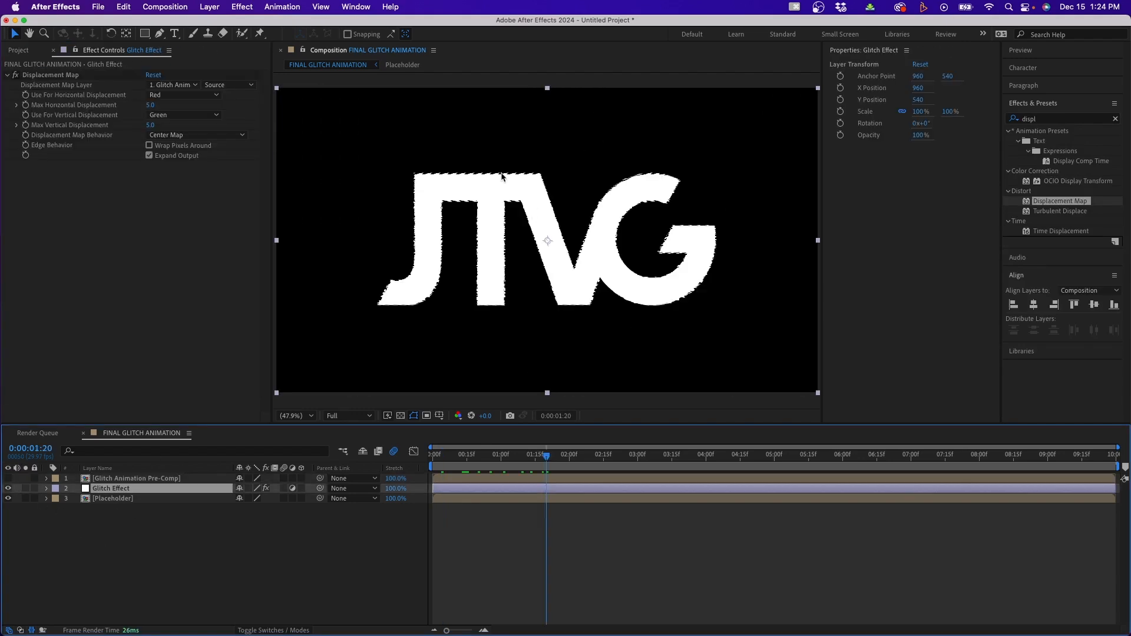
Try a Max Horizontal Displacement of 66 and check the logo around 0:00:01:05
drag(151, 105, 238, 112)
key(super+z)
click(521, 460)
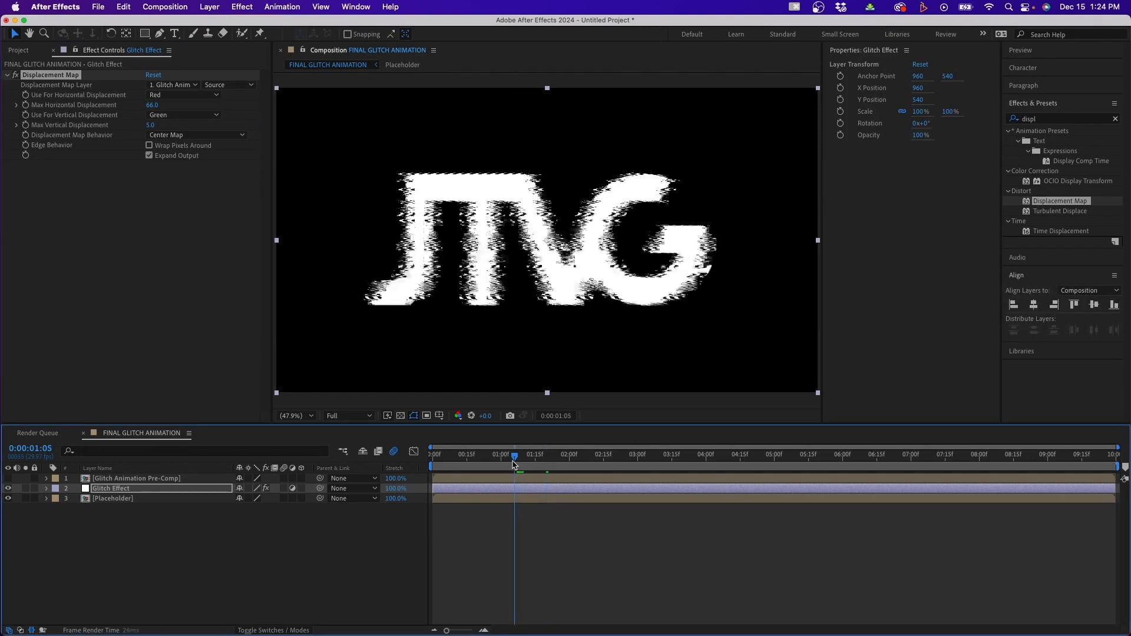
At 0:00:00:00, keyframe Max Horizontal Displacement at 500 and Max Vertical Displacement at 300
key(Home)
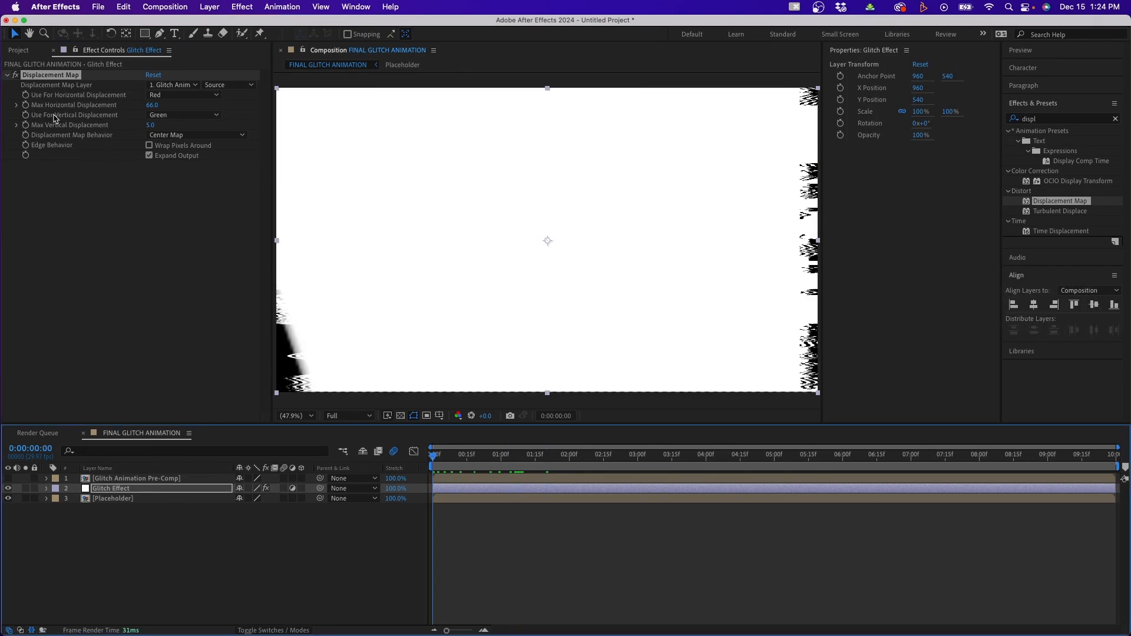
click(26, 105)
click(150, 105)
click(150, 125)
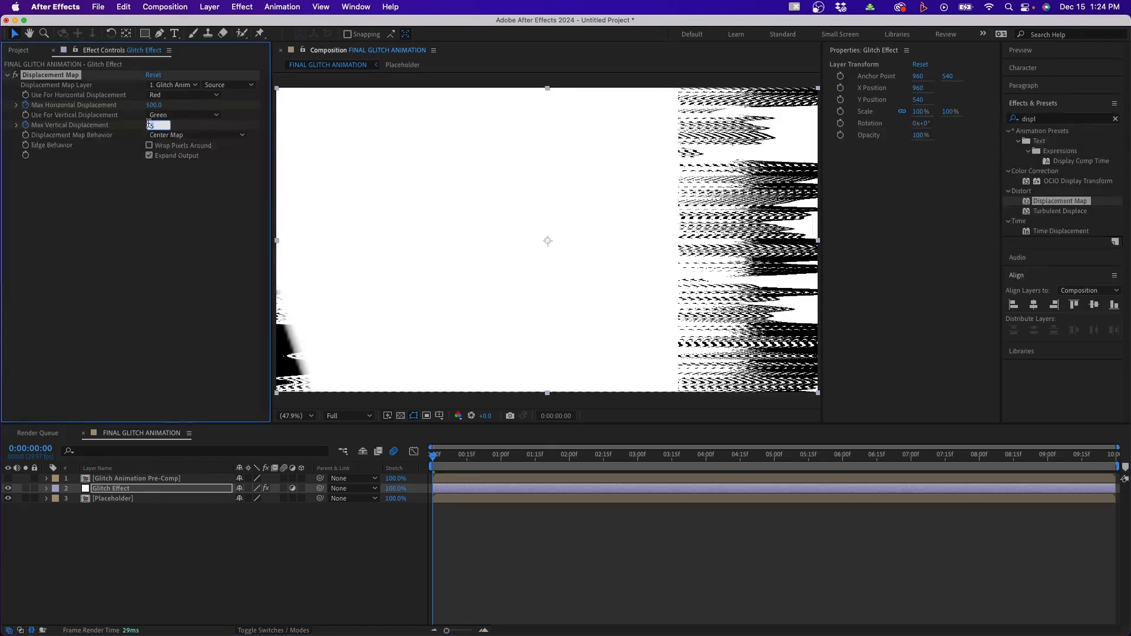
text(300)
key(Return)
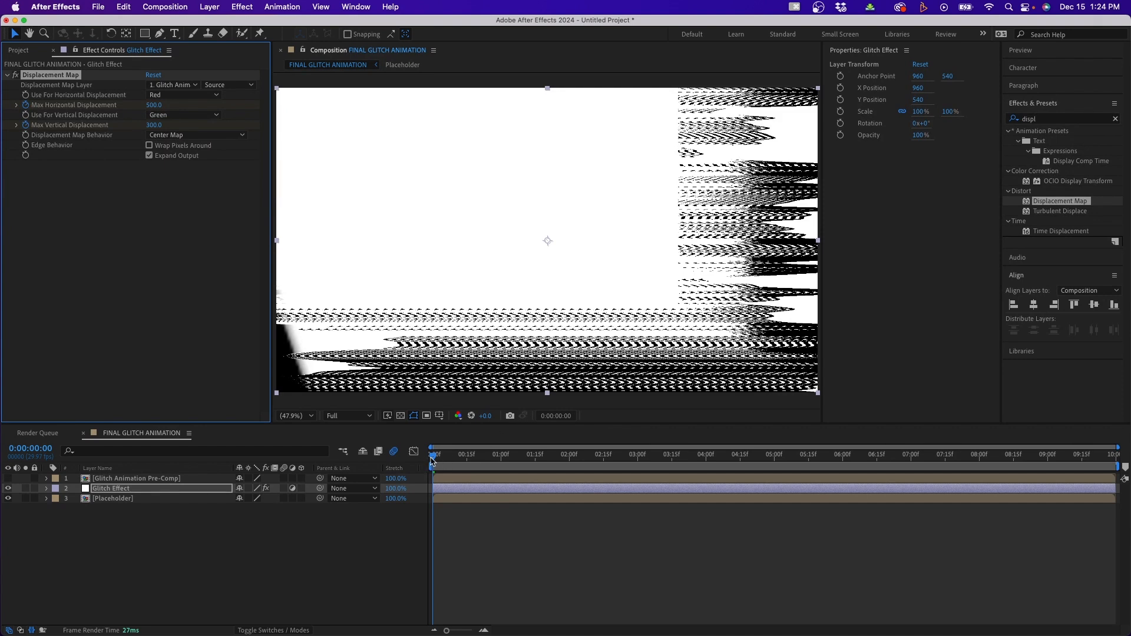
Reveal the Glitch Effect layer's keyframed displacement properties in the timeline
key(shift+Right)
key(shift+Right)
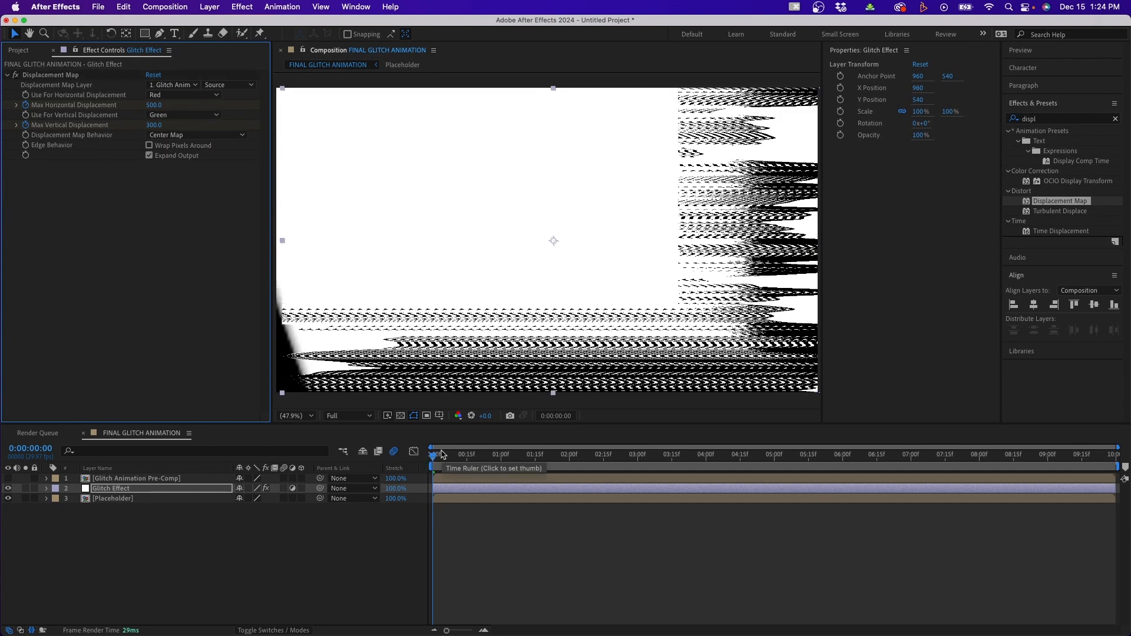
click(449, 519)
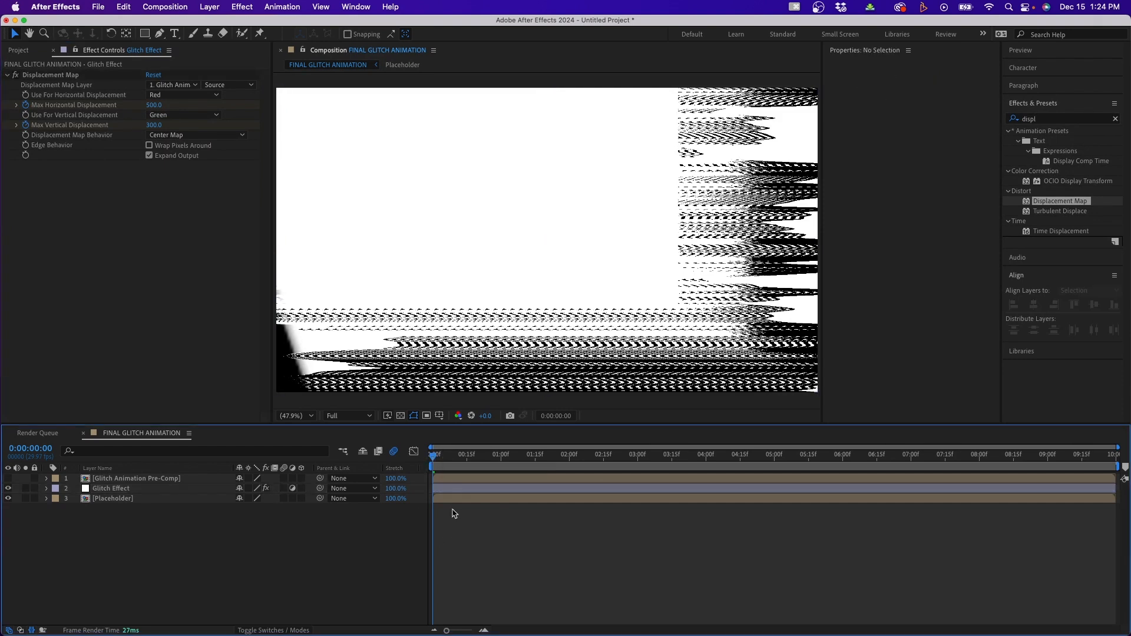
click(455, 490)
key(u)
key(equal)
key(equal)
At 0:00:00:10, keyframe Max Horizontal and Max Vertical Displacement at 0 and preview the opening glitch
drag(465, 466, 526, 468)
click(244, 509)
text(0)
key(Return)
click(243, 520)
text(0)
key(Return)
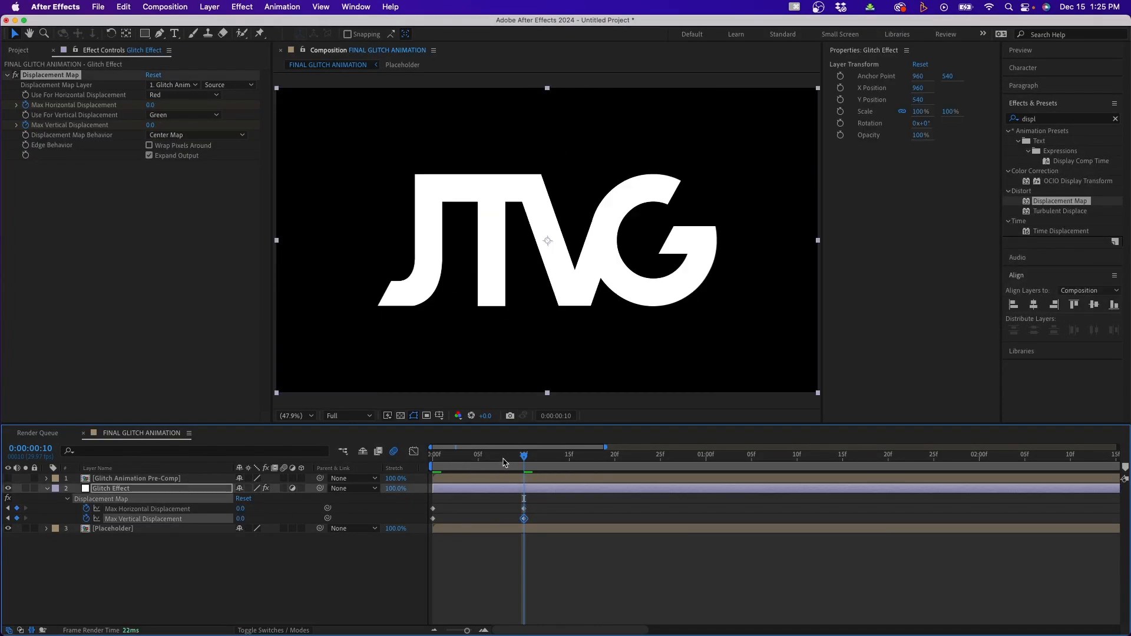
key(space)
At 0:00:00:12, keyframe Max Horizontal Displacement at 194 and Max Vertical Displacement at -128
drag(521, 471, 541, 472)
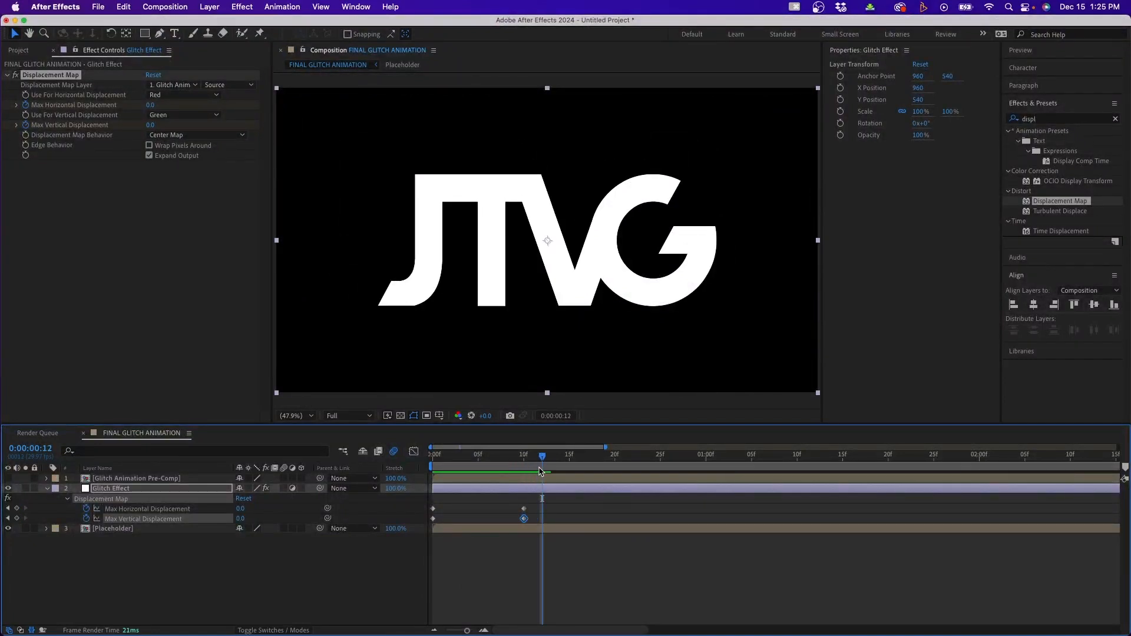
drag(246, 511, 170, 519)
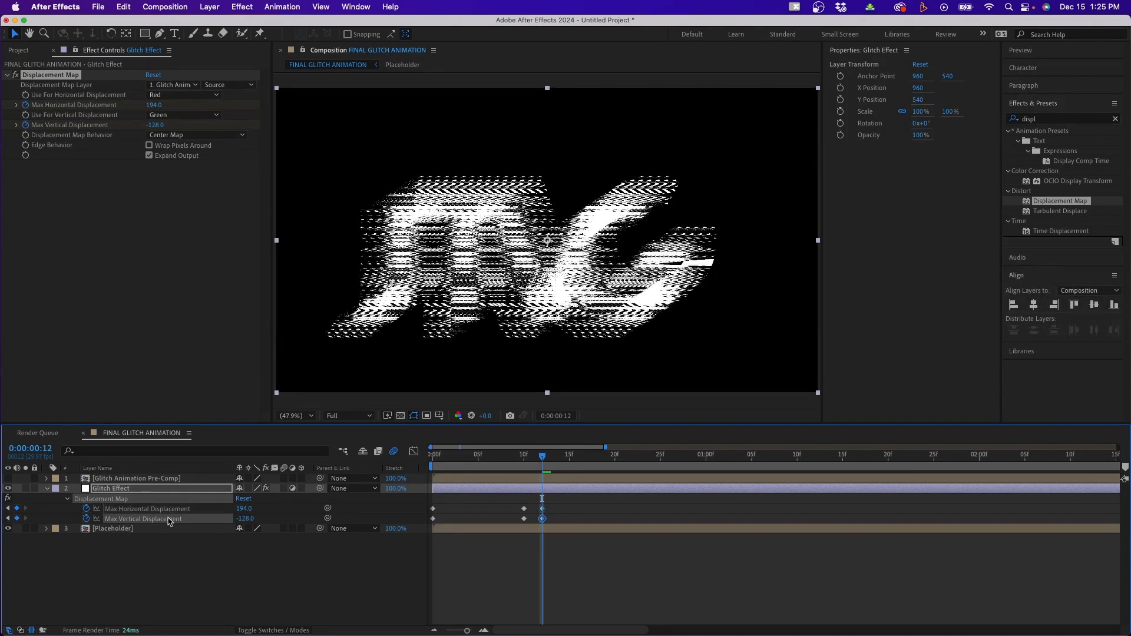
At 0:00:00:14, keyframe the Glitch Effect's Max Horizontal and Max Vertical Displacement at 0
drag(528, 453, 552, 459)
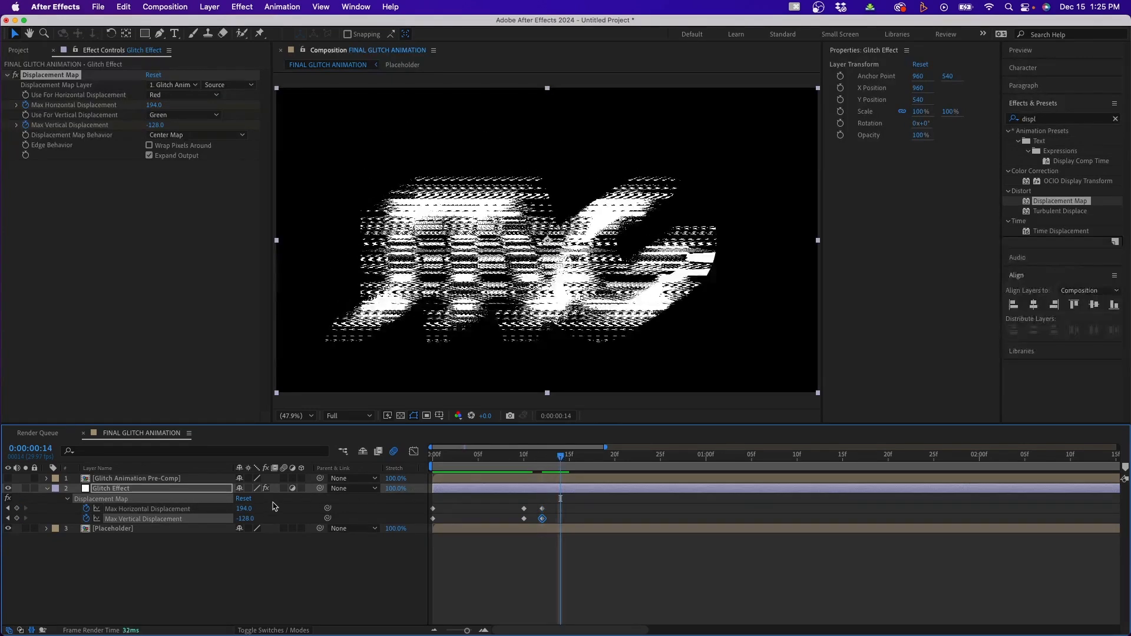
key(Tab)
text(0)
key(Return)
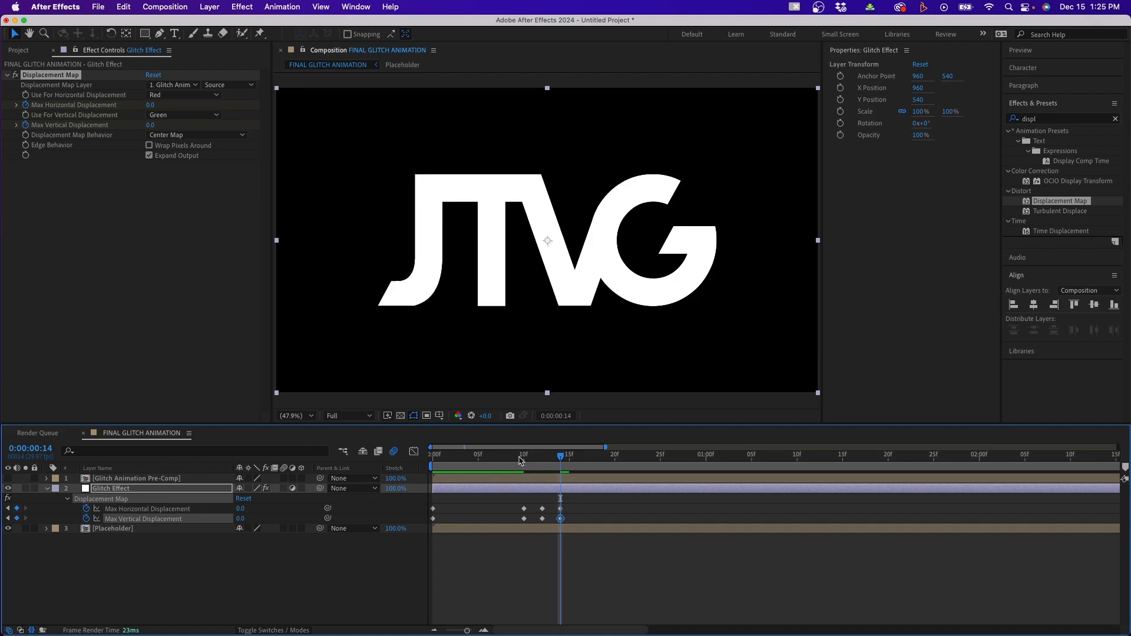
Keyframe Max Horizontal Displacement at -205 at 0:00:00:16 and at 0 at 0:00:00:18, and preview the animation
drag(574, 460, 579, 458)
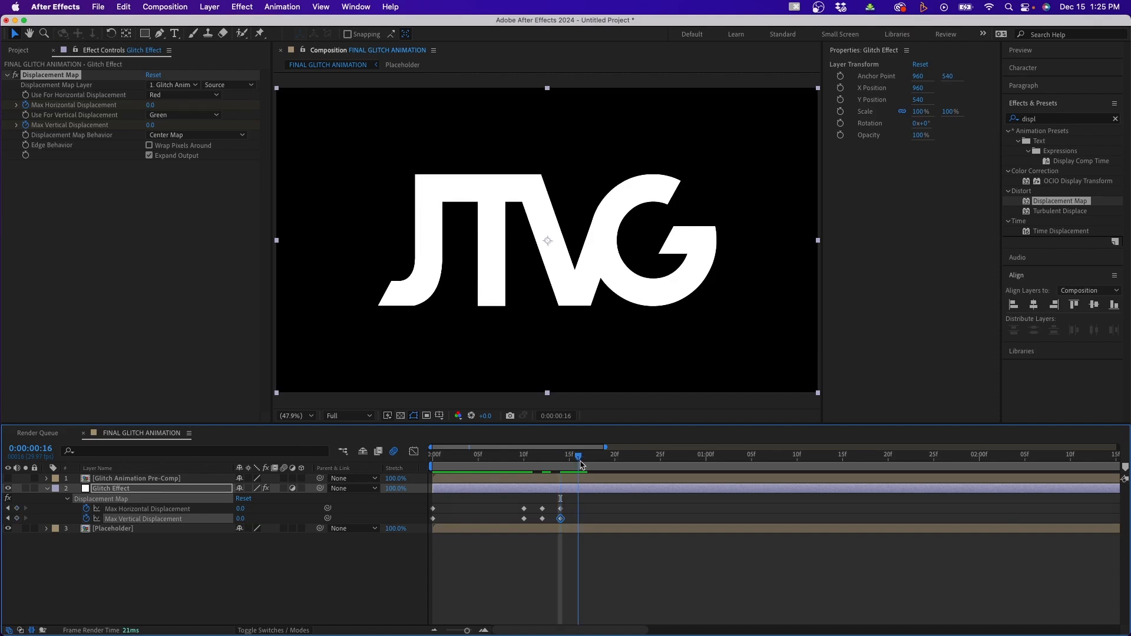
drag(240, 510, 119, 510)
drag(581, 456, 596, 458)
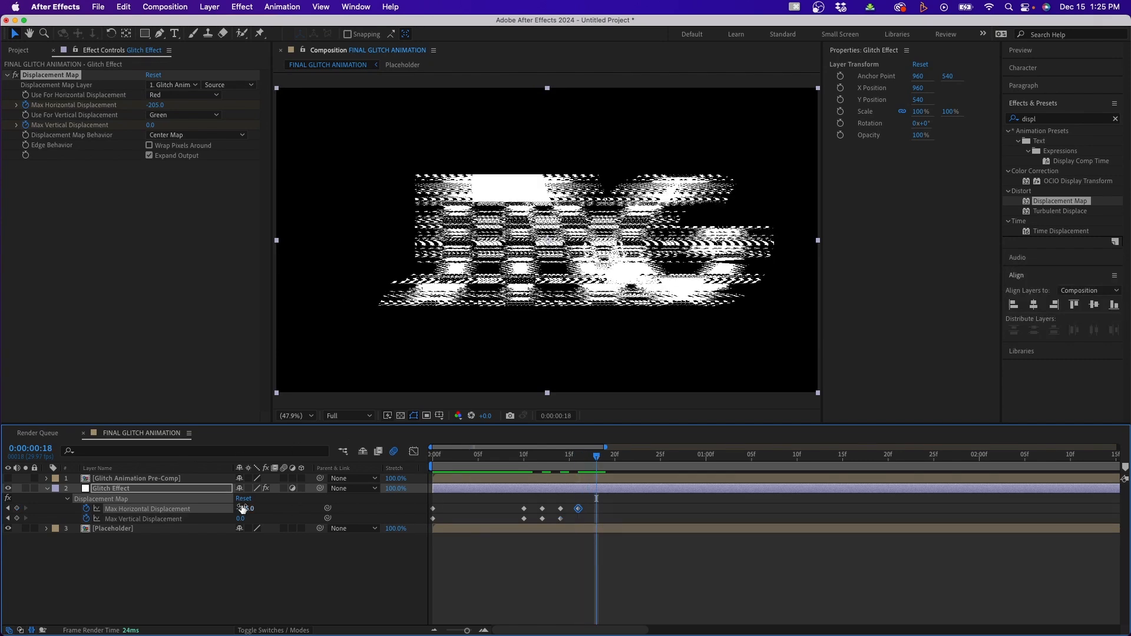
text(0)
key(Return)
click(543, 549)
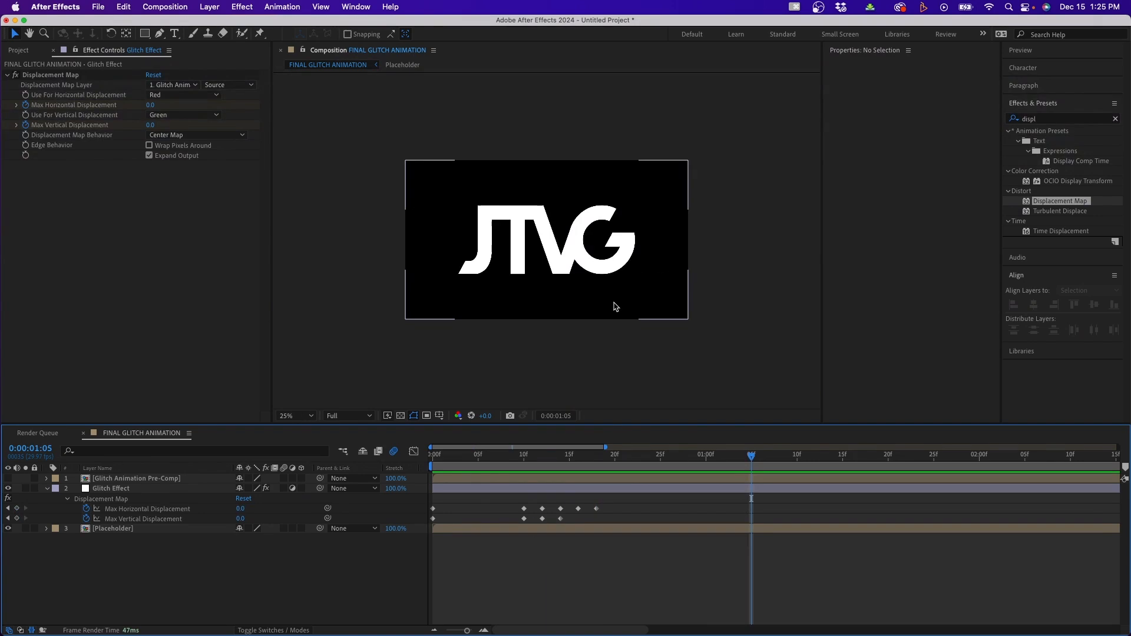
key(space)
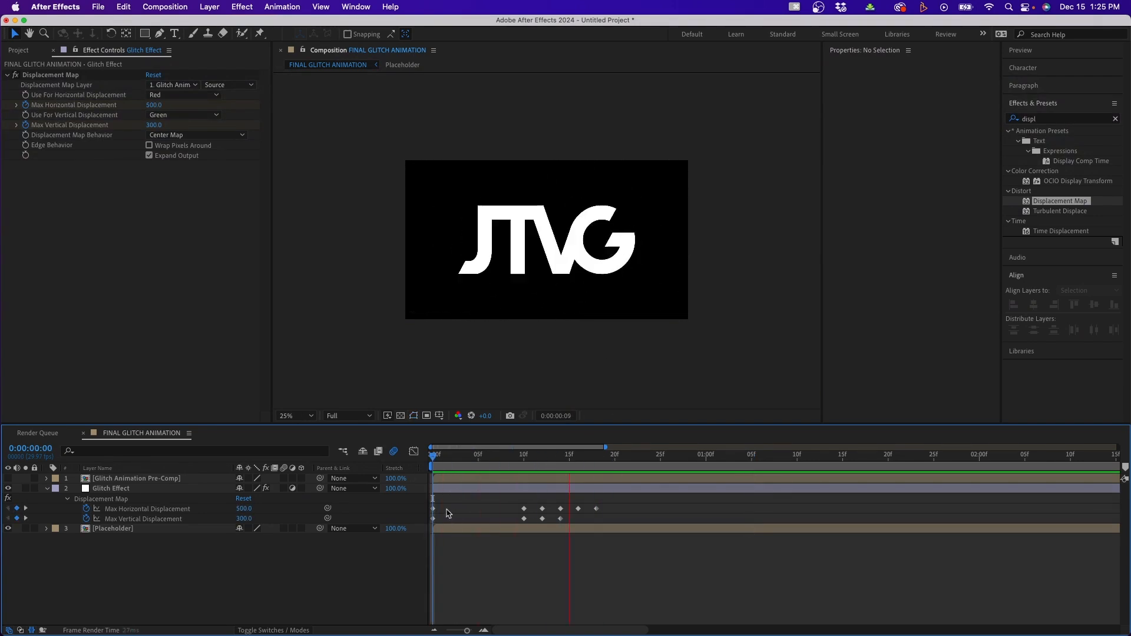
Keyframe both displacements at 0 at 0:00:01:10, and at 184 horizontal and -145 vertical at 0:00:01:12
drag(707, 463, 799, 472)
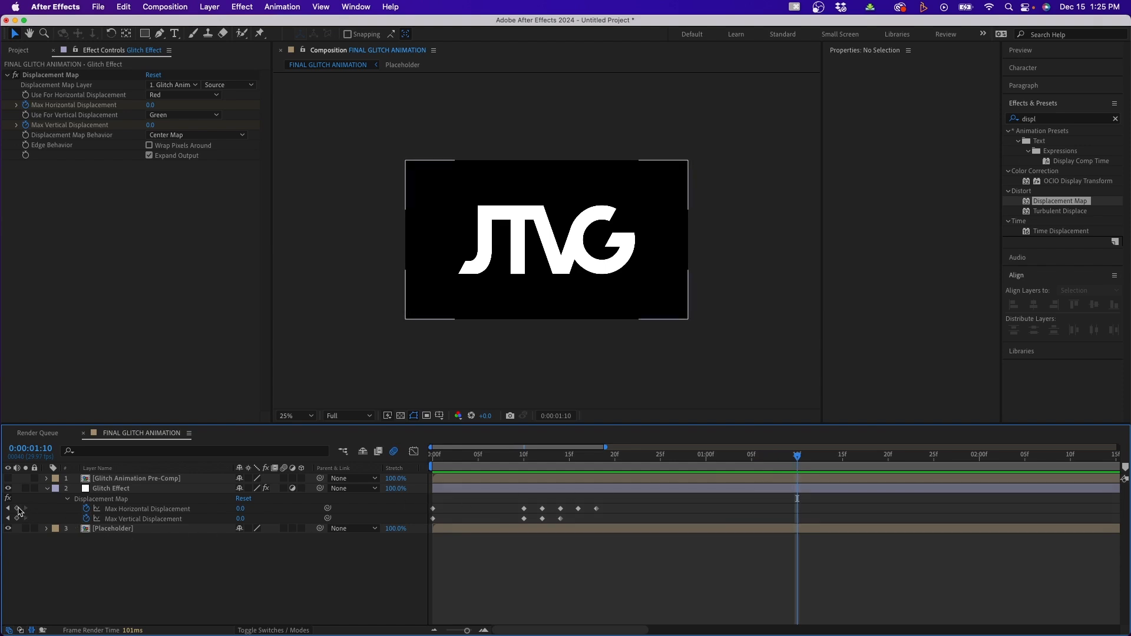
click(17, 508)
click(17, 519)
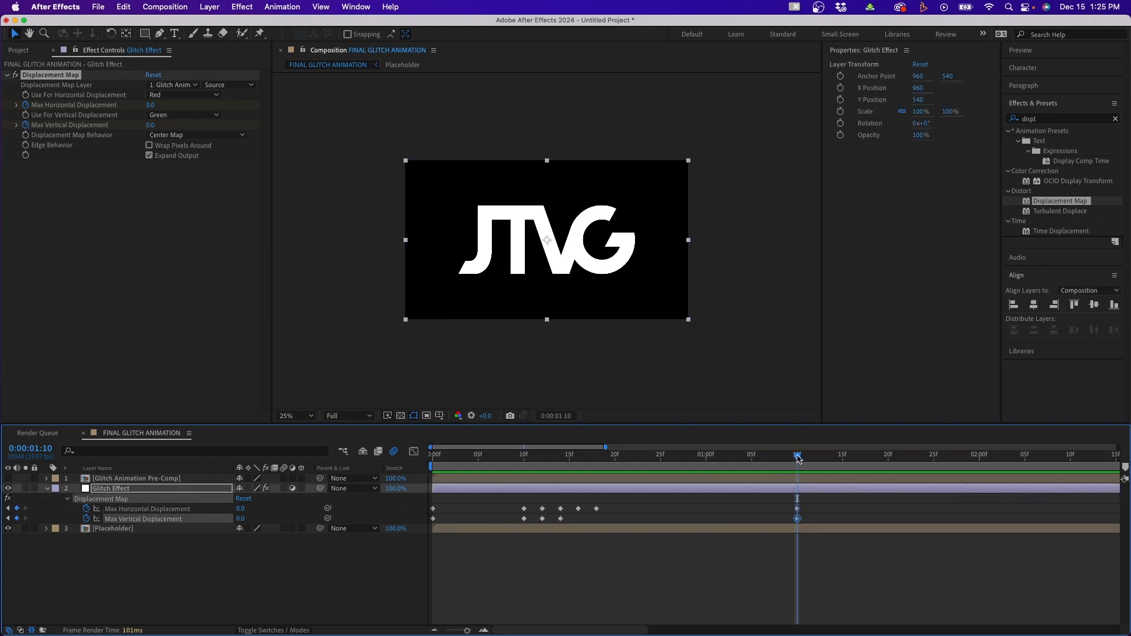
drag(806, 463, 813, 464)
drag(238, 510, 176, 518)
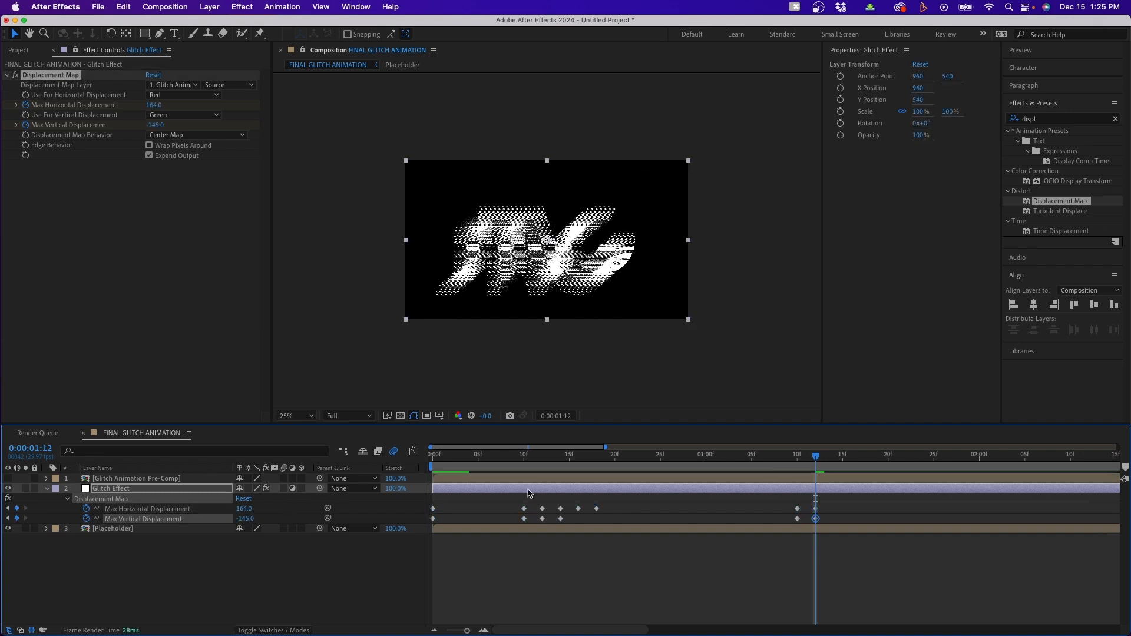
At 0:00:01:14, keyframe Max Horizontal and Max Vertical Displacement at 0 to end the second glitch burst
key(Page_Down)
key(Page_Down)
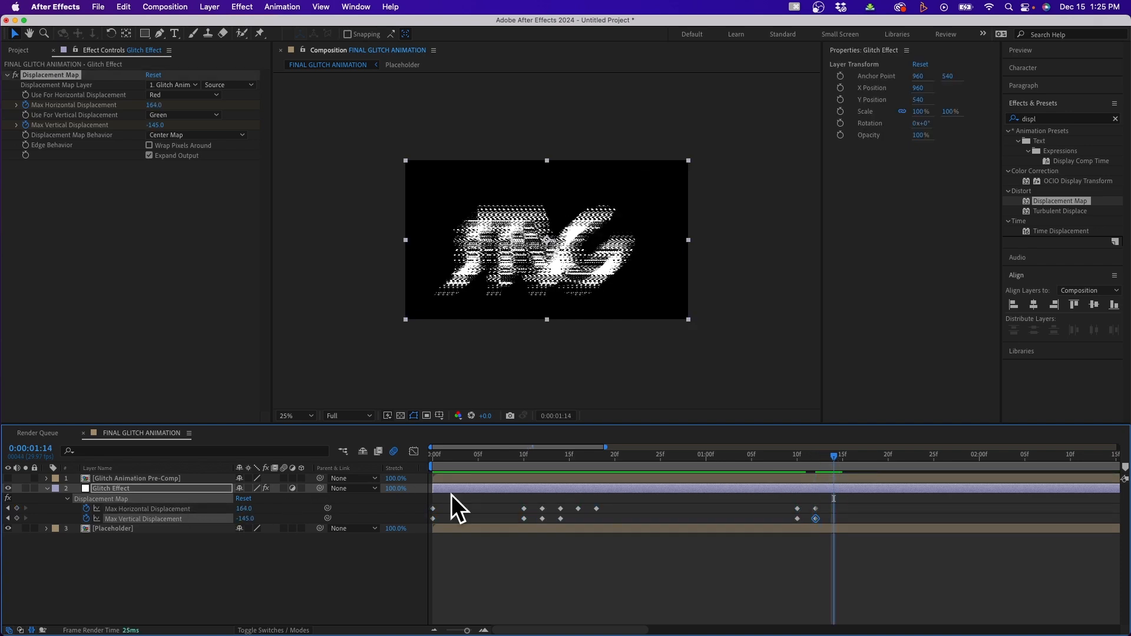
key(Tab)
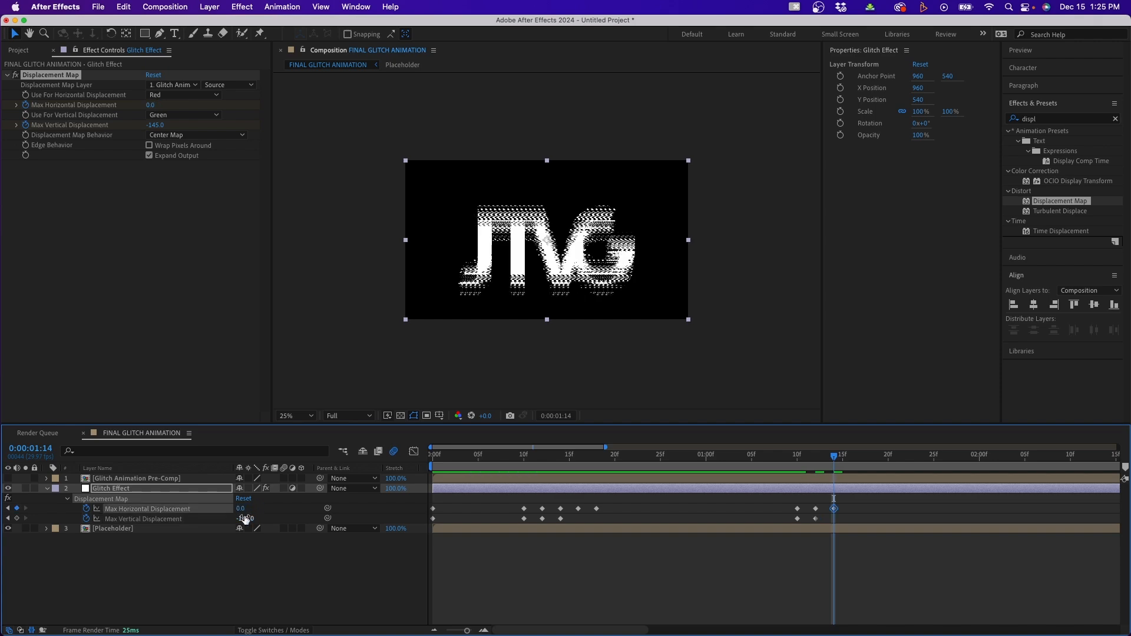
text(0)
key(Return)
Keyframe both displacements at 0 at 0:00:02:00, and at 194 horizontal and 138 vertical at 0:00:02:02
drag(814, 461, 981, 471)
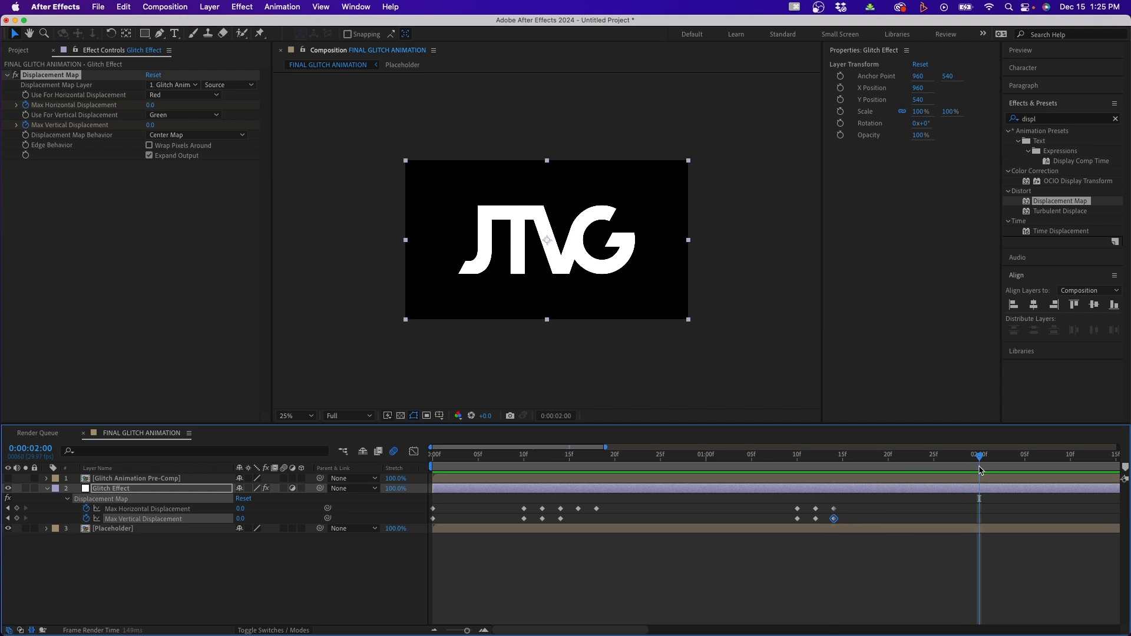
click(16, 508)
click(16, 518)
drag(990, 461, 999, 459)
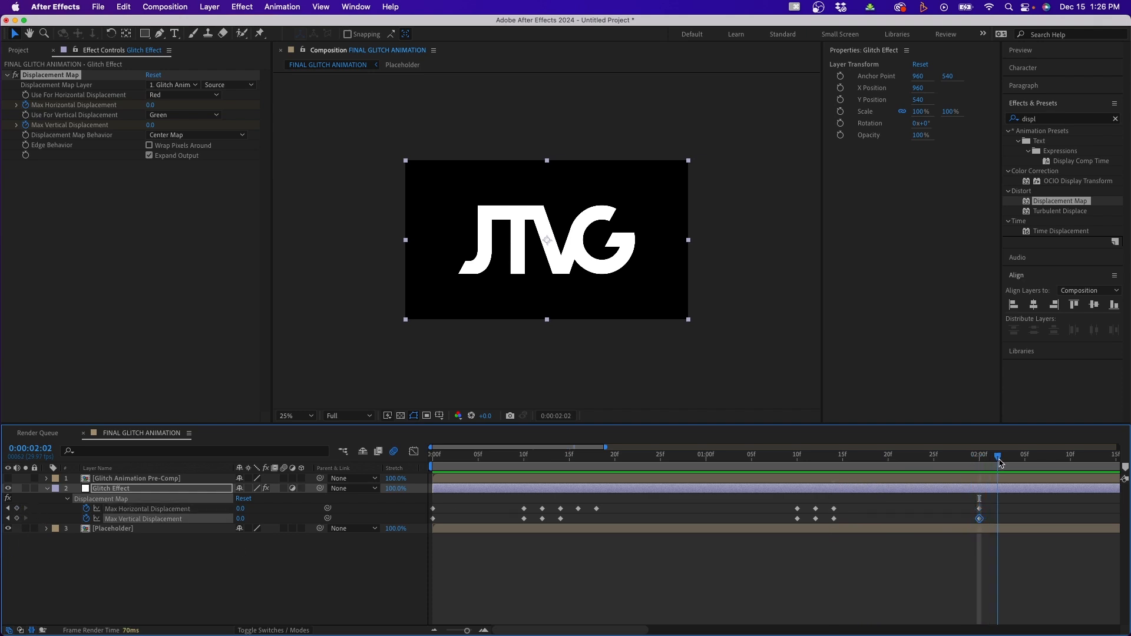
drag(238, 509, 285, 519)
At 0:00:02:04, keyframe Max Horizontal and Max Vertical Displacement at 0 and preview the full glitch sequence
drag(1000, 458, 1016, 464)
text(0)
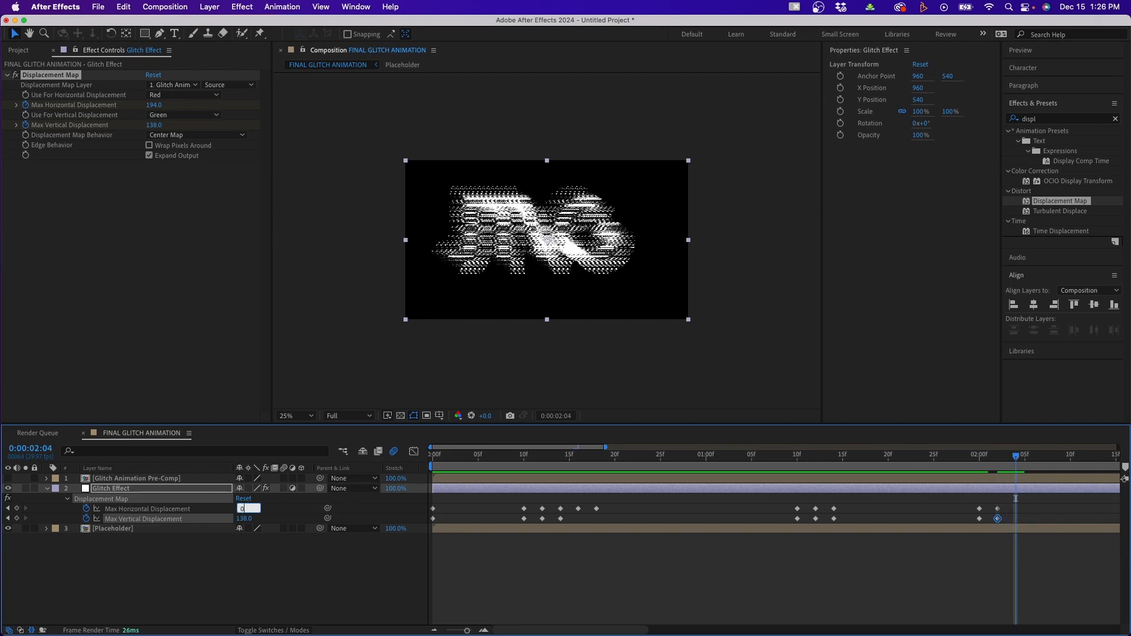
key(Tab)
text(0)
key(Return)
click(903, 568)
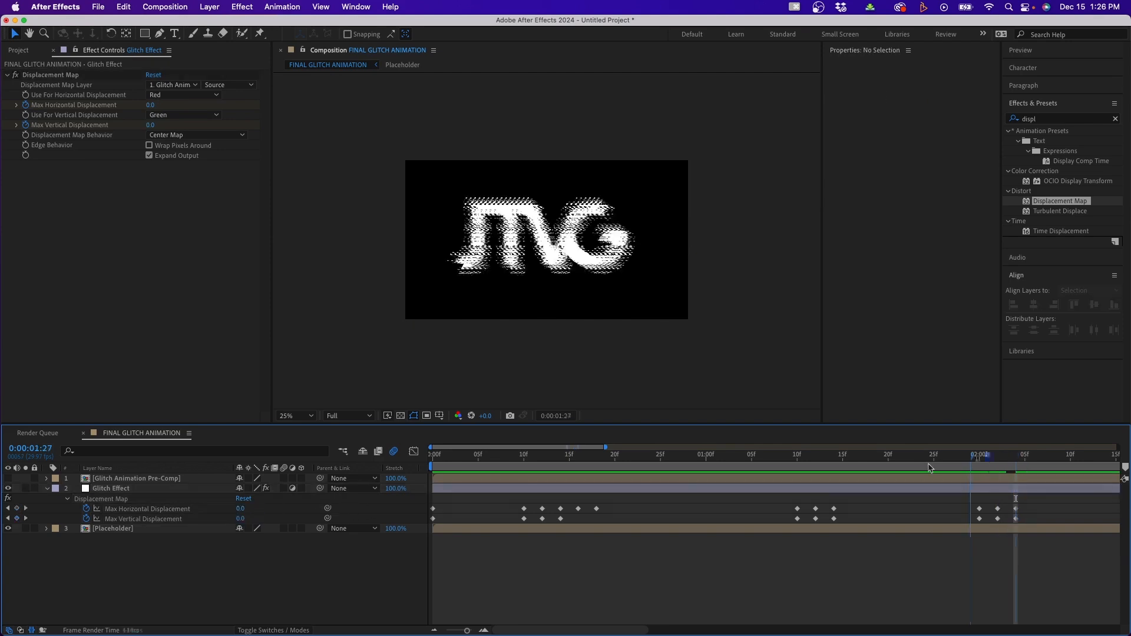
key(space)
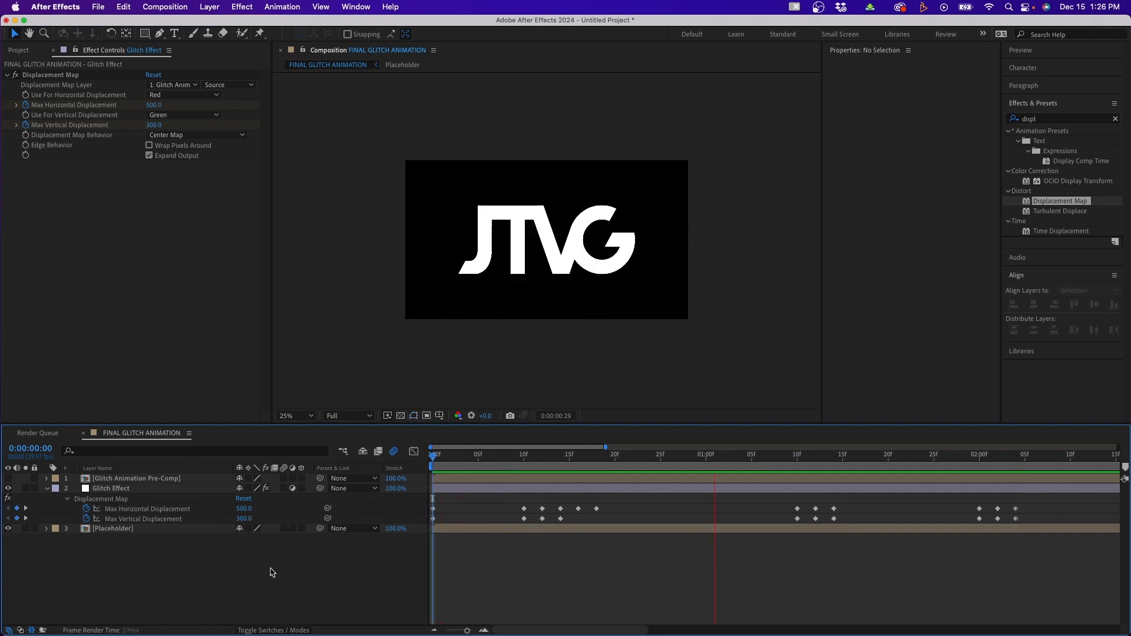
Pre-compose all three layers into a composition named "Glitch Animation Finished Pre-Comp", moving all attributes into it
key(semicolon)
click(516, 490)
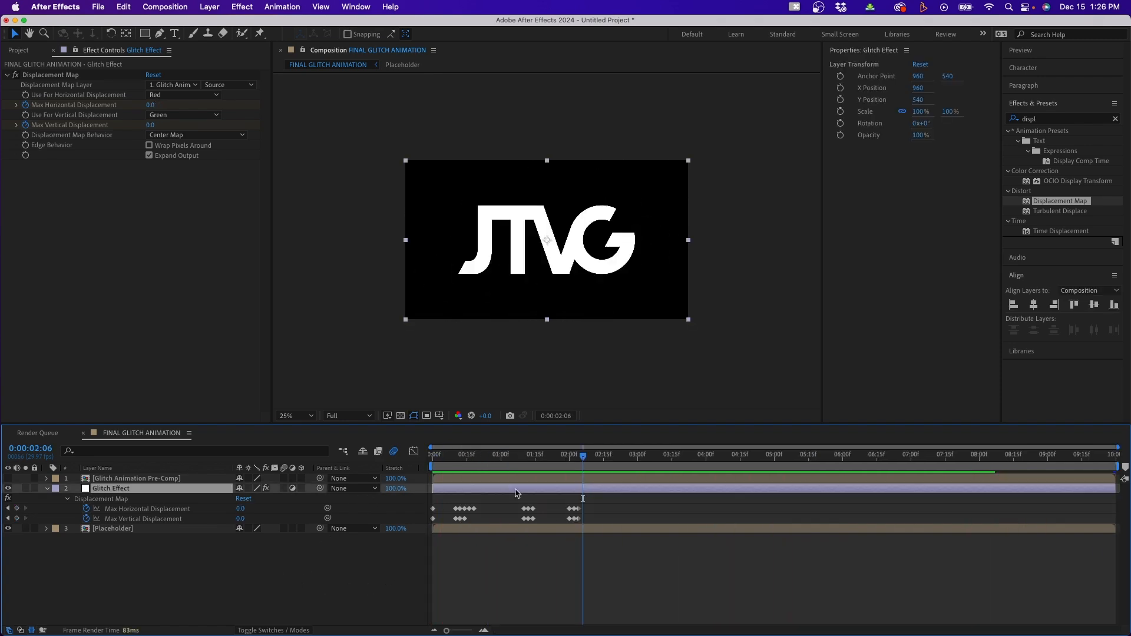
key(u)
drag(180, 526, 122, 485)
right_click(122, 484)
click(178, 548)
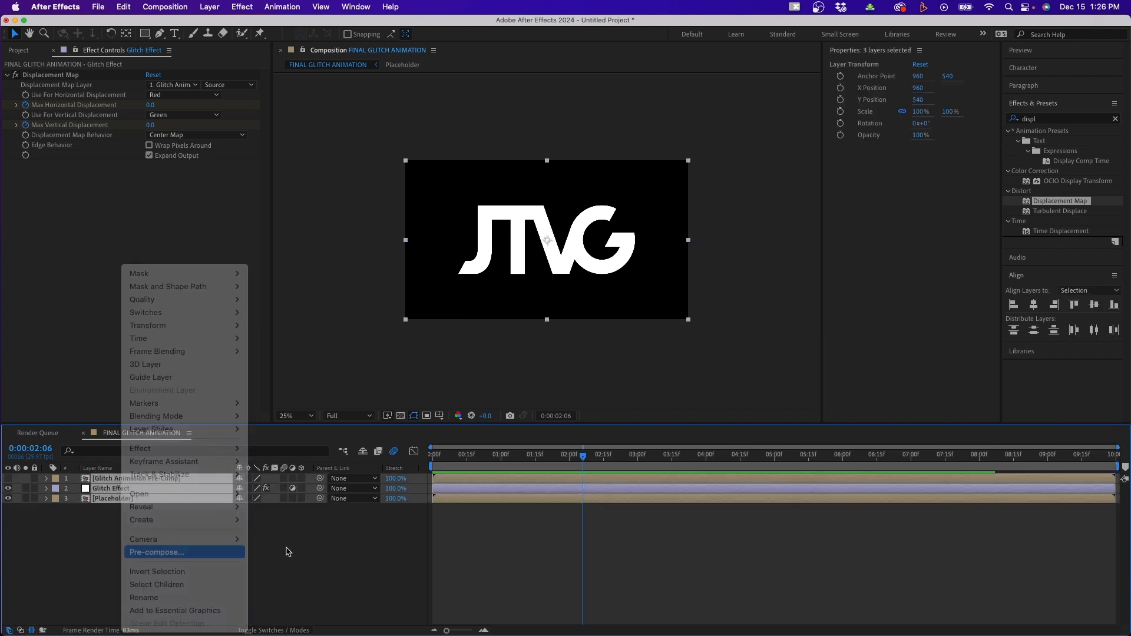
text(Glitch Animation Finished Pre-Comp)
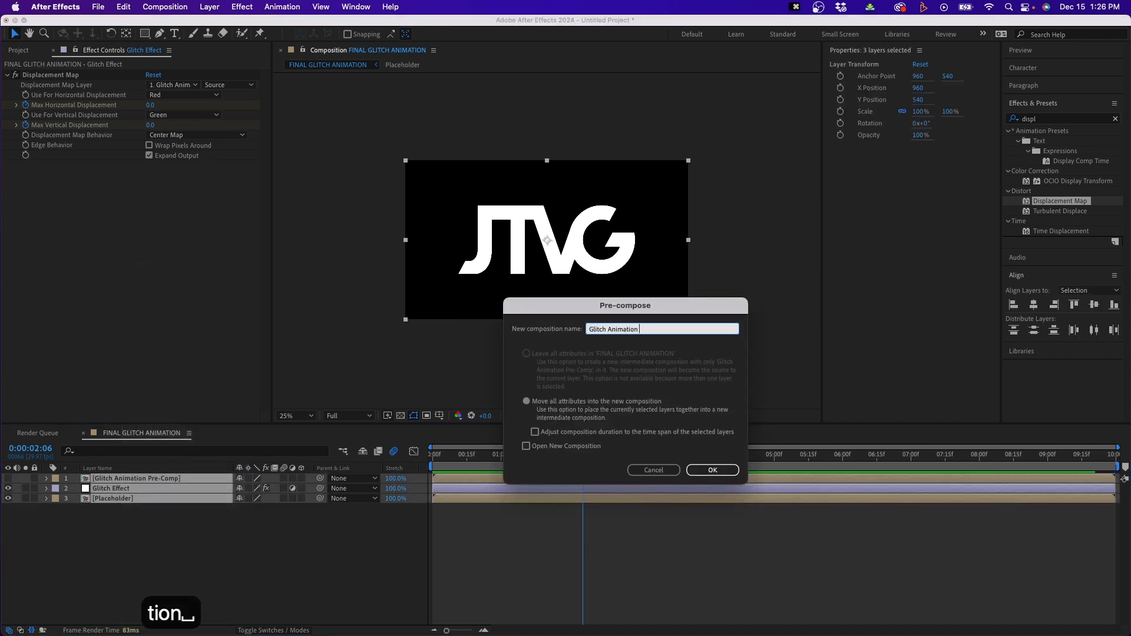
click(714, 470)
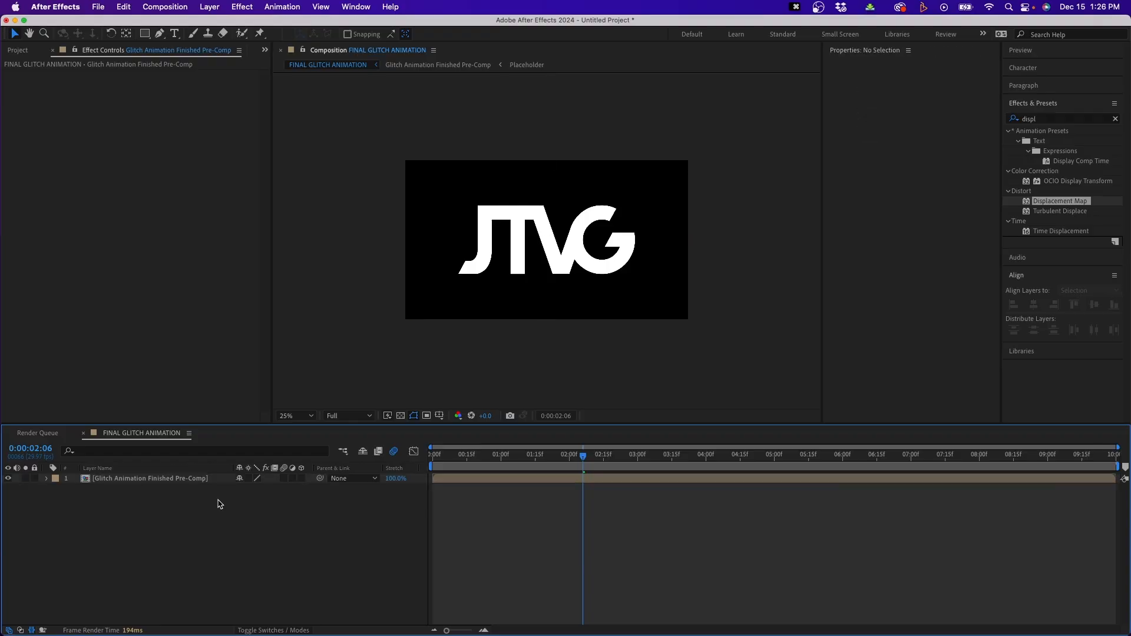
Duplicate the Glitch Animation Finished Pre-Comp layer three times
click(165, 480)
key(super+d)
key(super+d)
key(super+d)
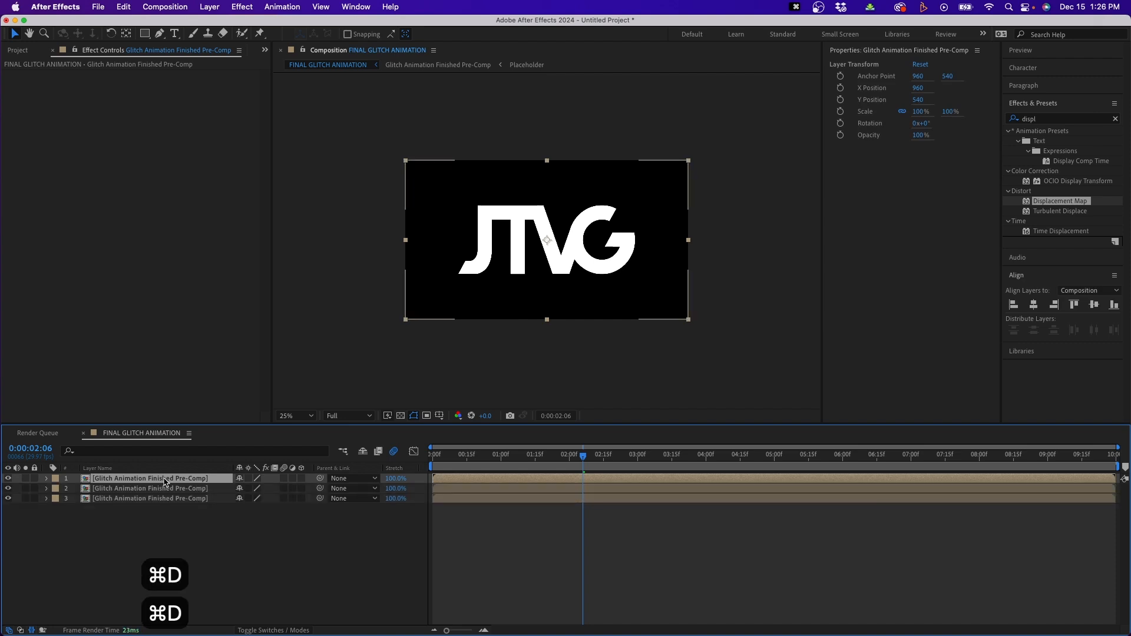
Rename the bottom pre-comp layer as Red and the one above it as Green
click(172, 519)
click(183, 510)
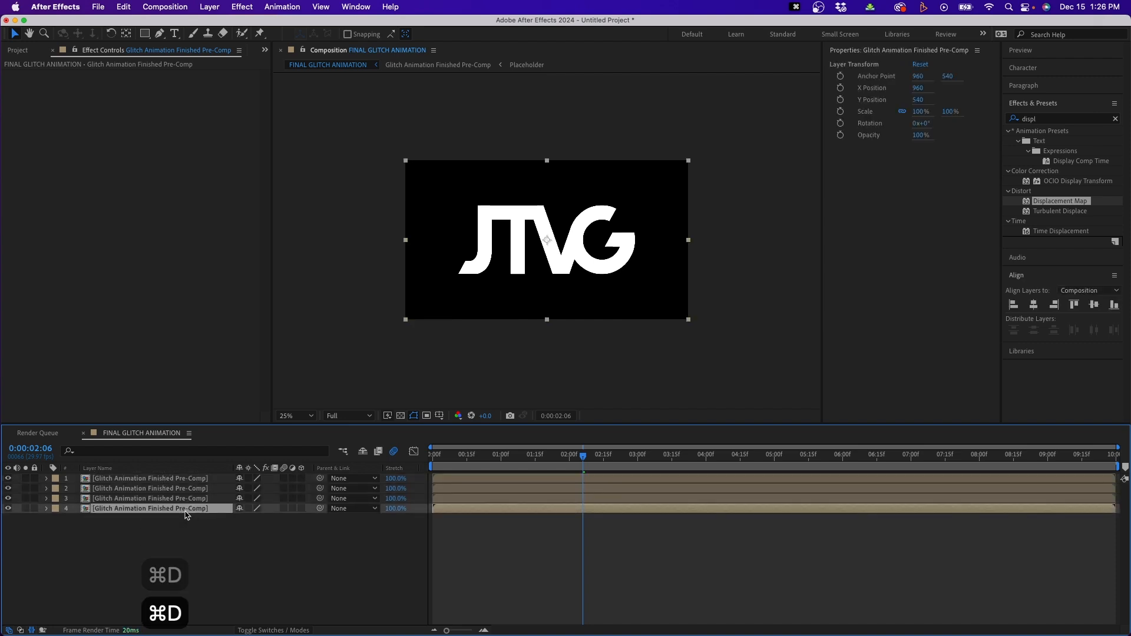
key(Return)
text(Red)
key(Return)
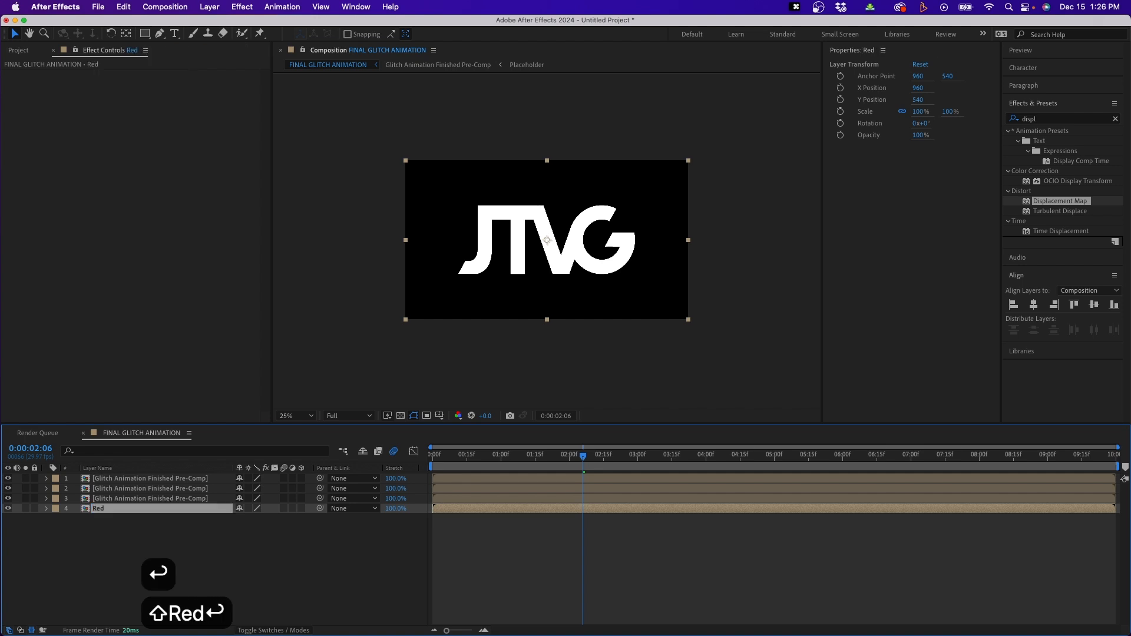
click(185, 498)
key(Return)
text(Green)
key(Return)
Rename the second layer as Blue and the top layer as Full
click(182, 488)
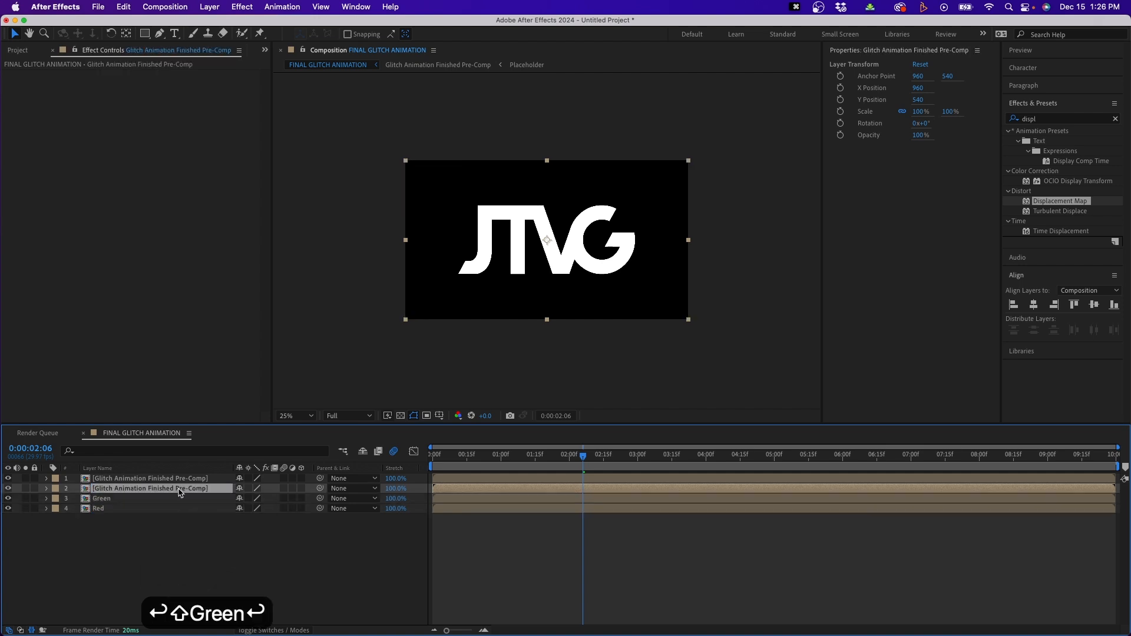
key(Return)
text(Blue)
key(Return)
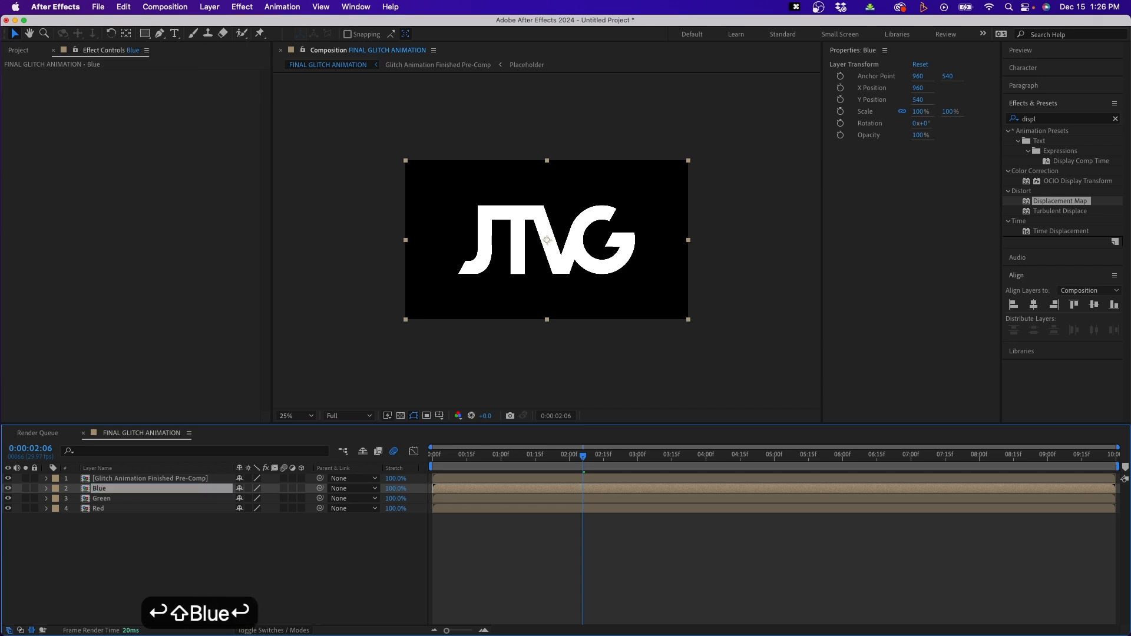
click(177, 479)
key(Return)
text(Fu)
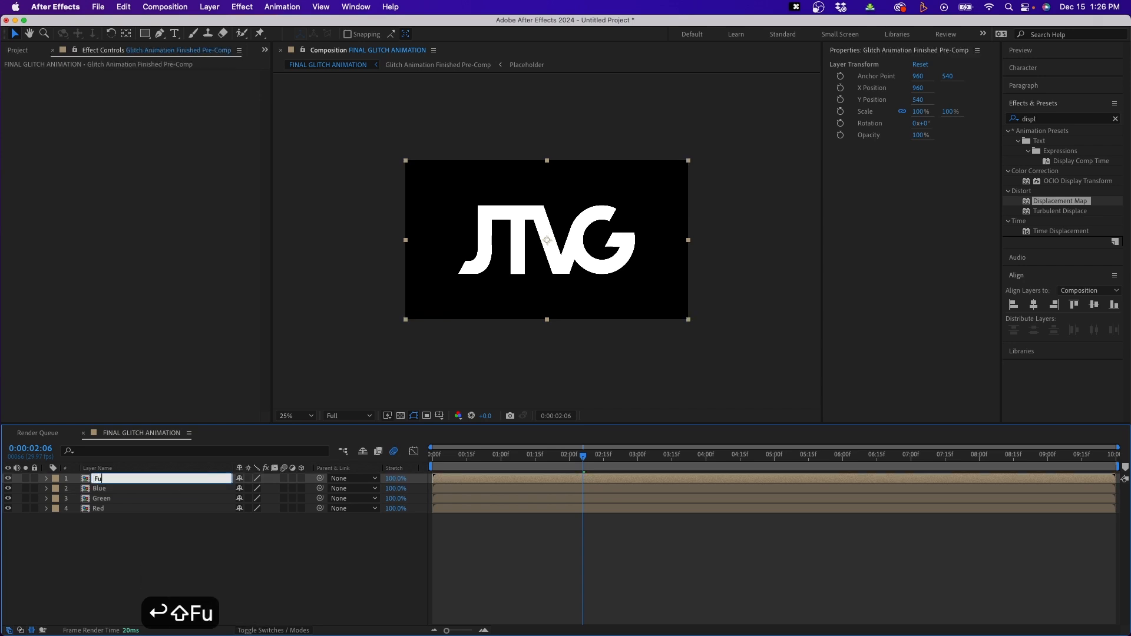
text(ll)
key(Return)
Solo the Red layer and apply the Curves color correction effect to it
click(101, 509)
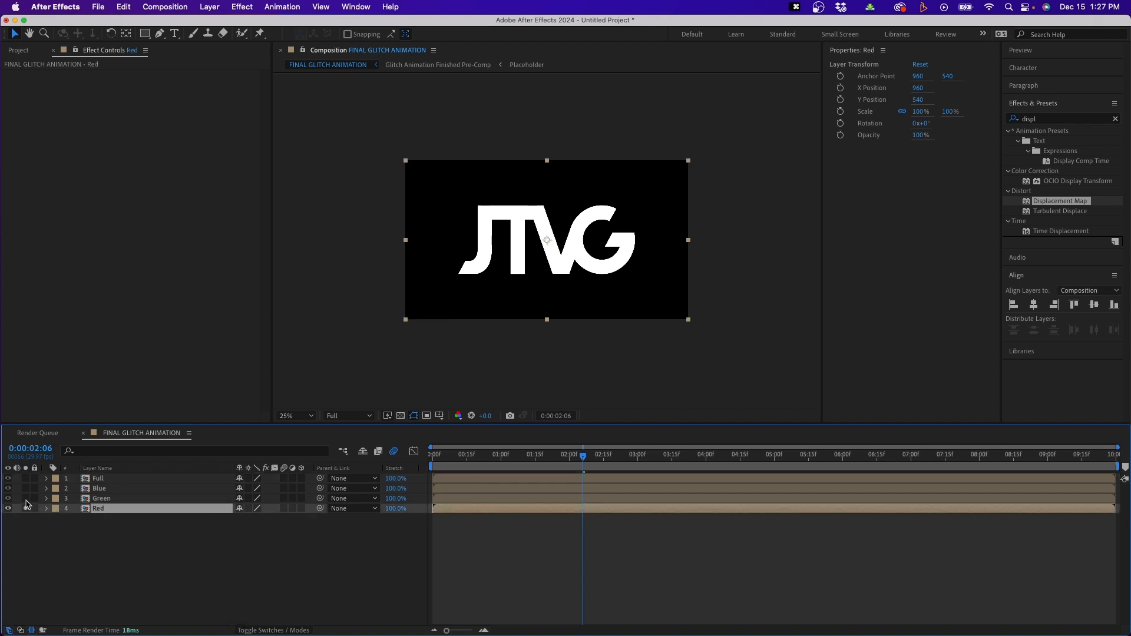
click(1116, 119)
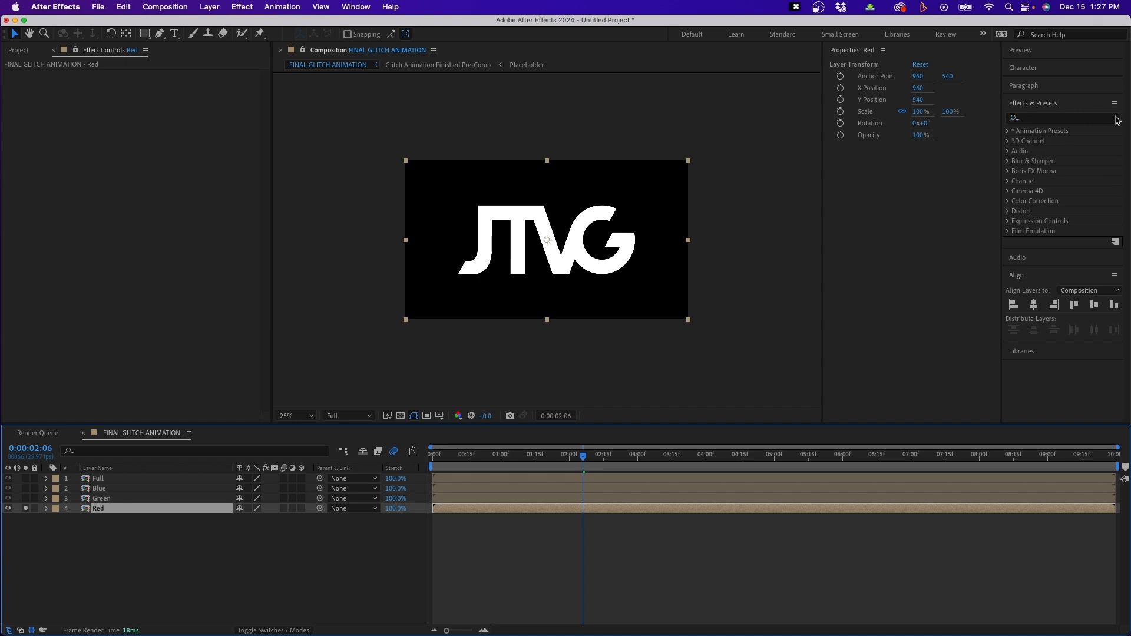
click(1086, 119)
text(curves)
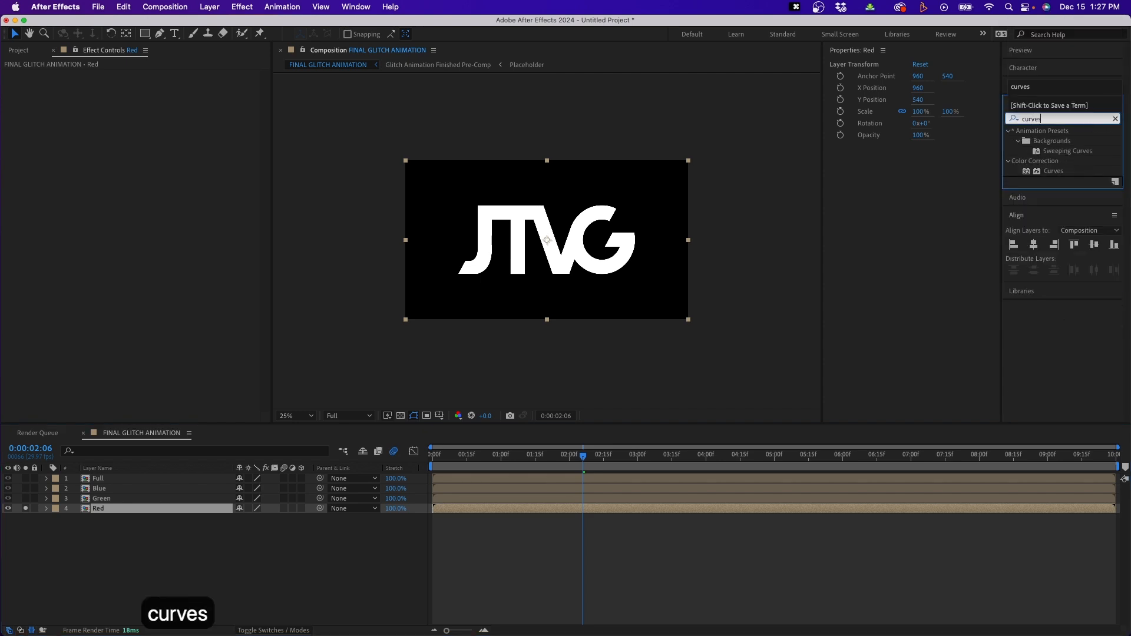
drag(1055, 171, 526, 268)
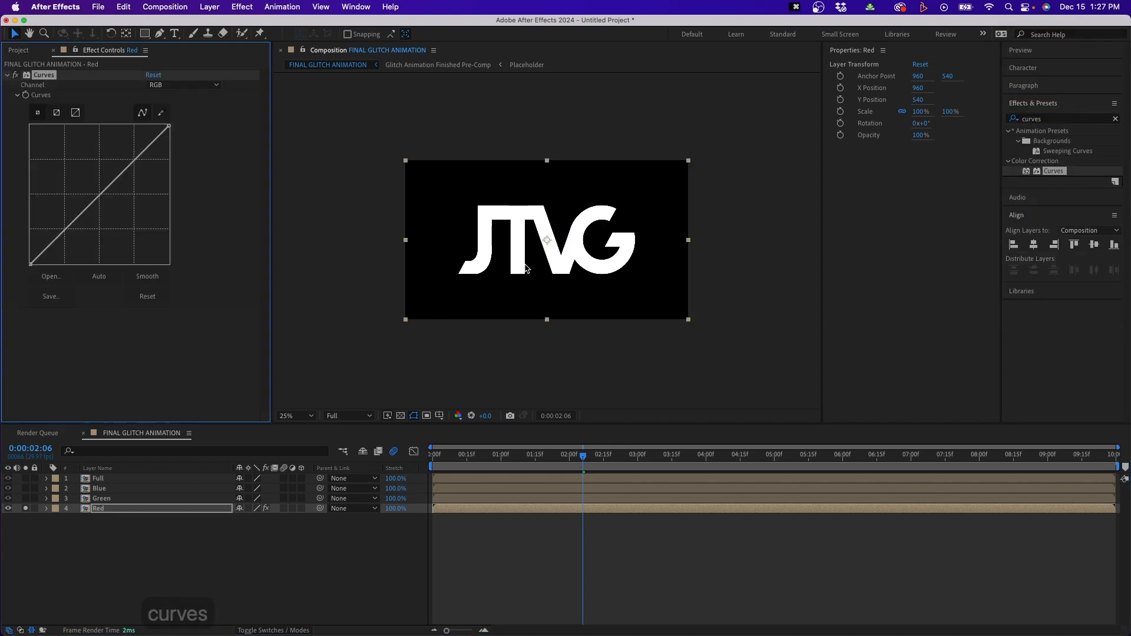
Flatten the Green and Blue channel curves to zero on the Red layer so only its red channel remains
click(171, 85)
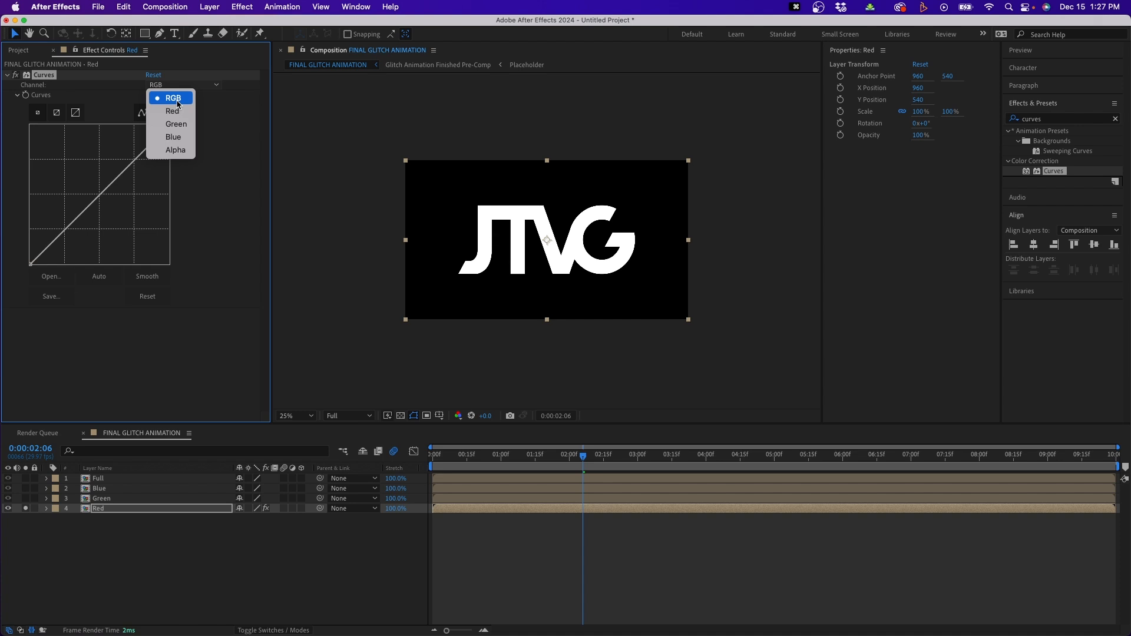
click(177, 124)
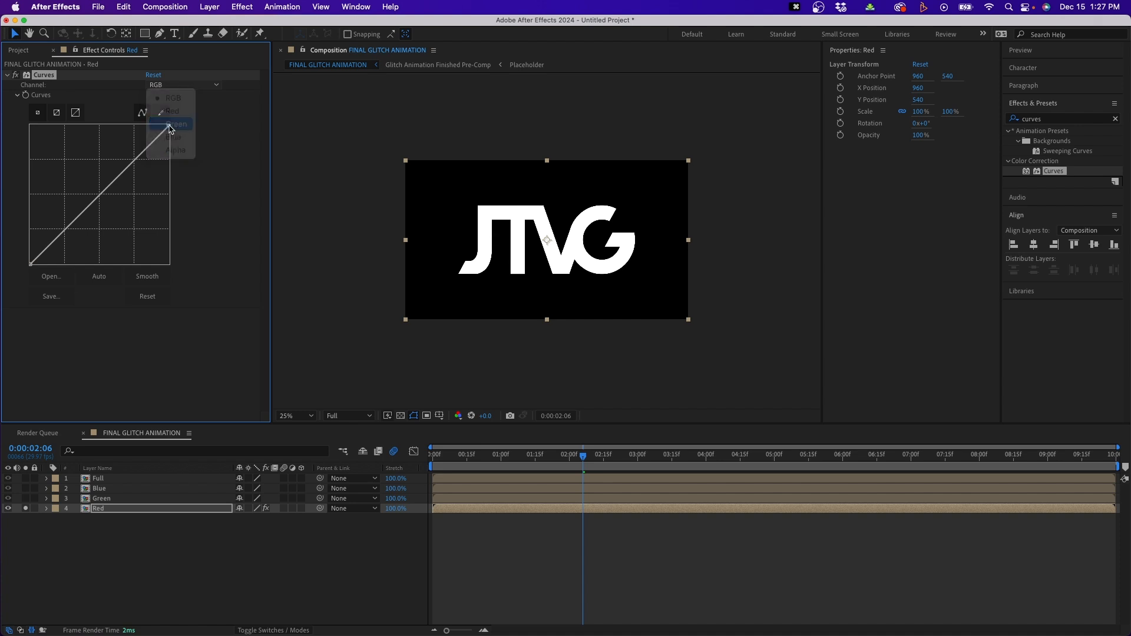
drag(169, 126, 174, 343)
click(194, 86)
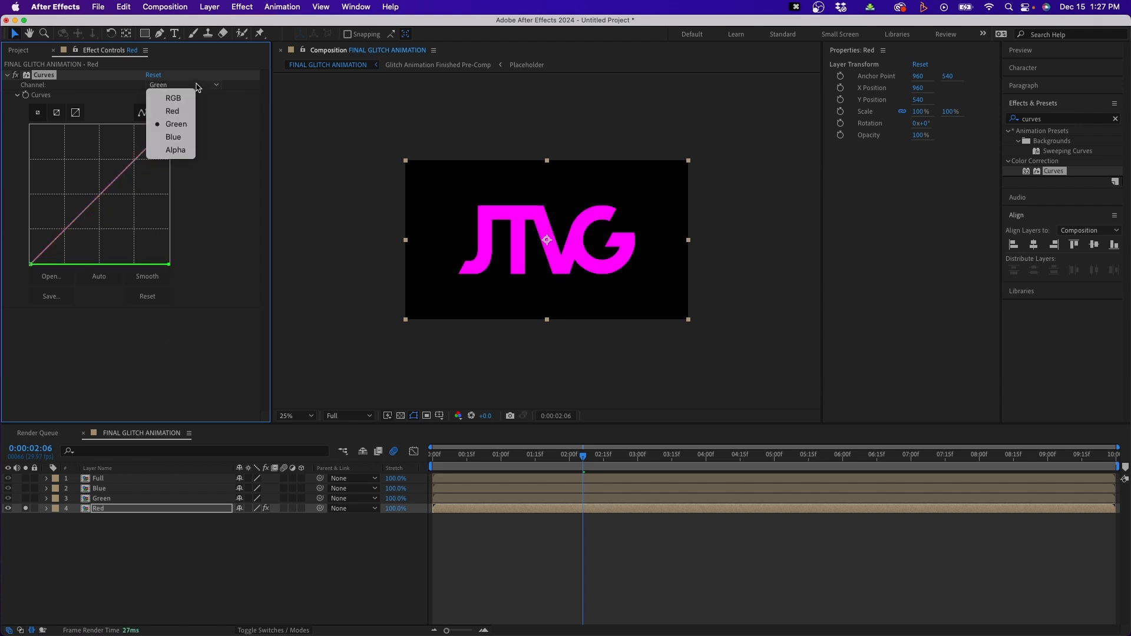
click(177, 136)
drag(169, 126, 208, 283)
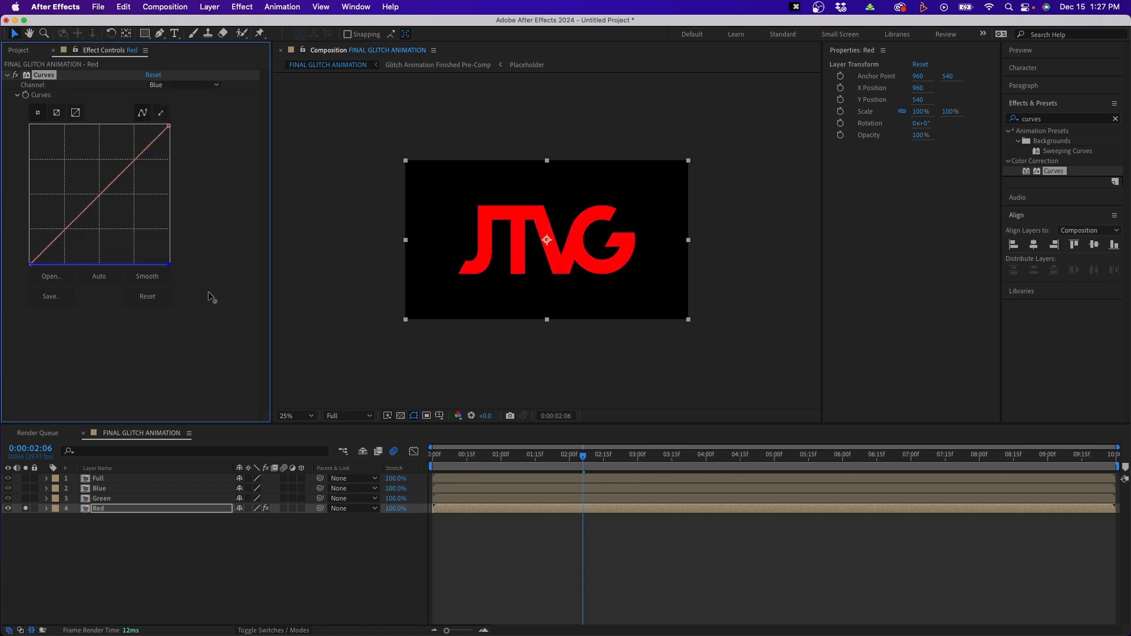
click(123, 537)
click(98, 509)
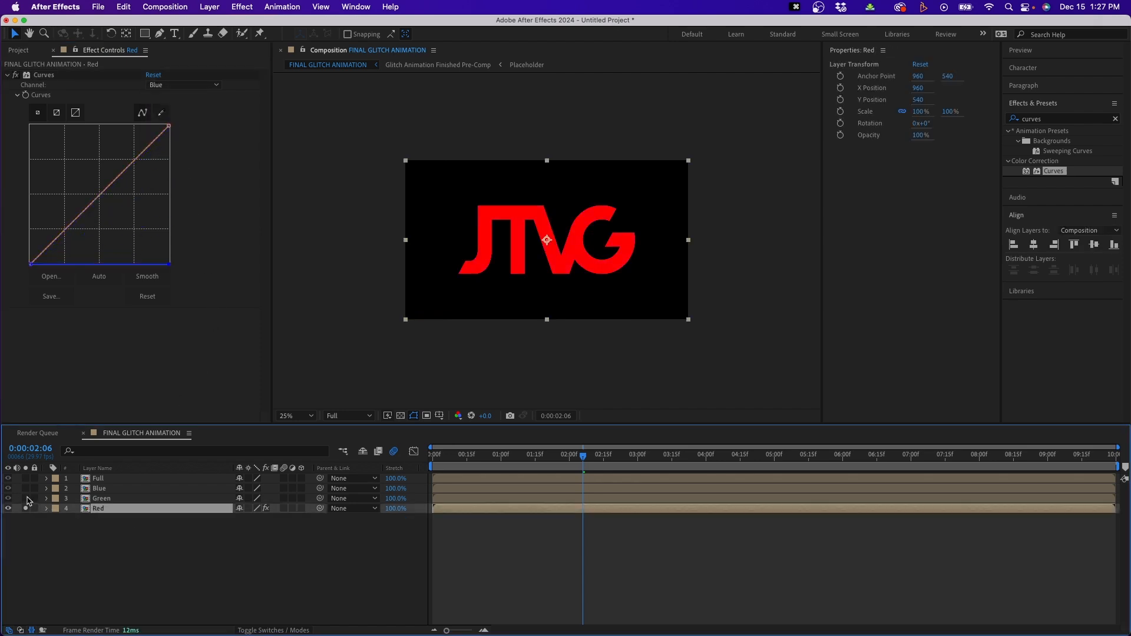
Solo the Green layer instead of Red and apply the Curves color correction effect to it
click(27, 499)
click(133, 496)
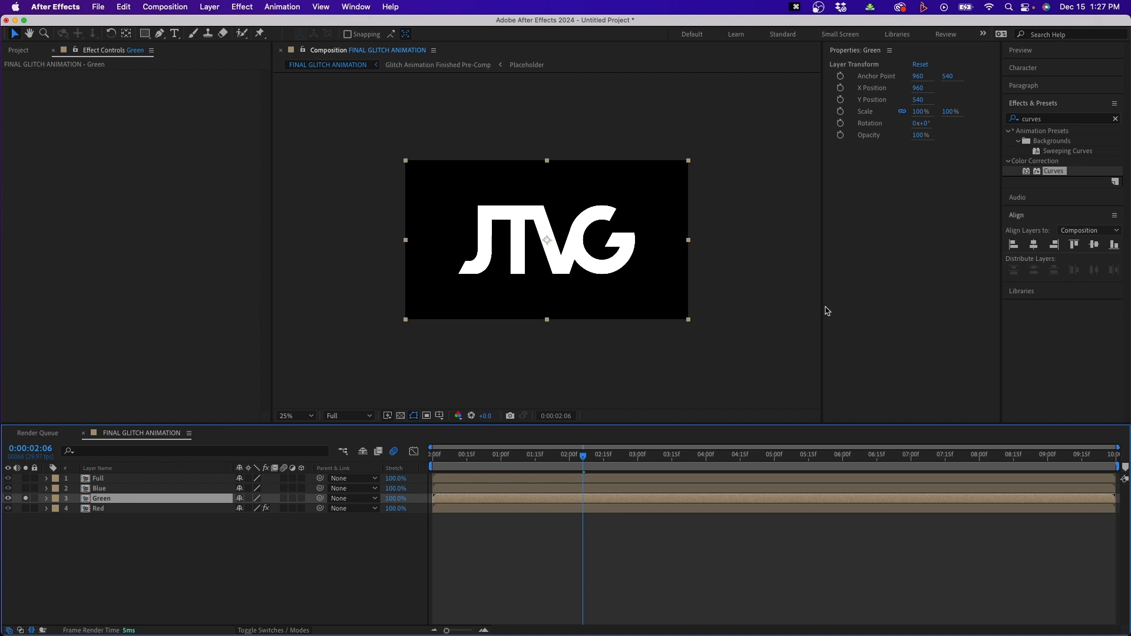
double_click(1053, 171)
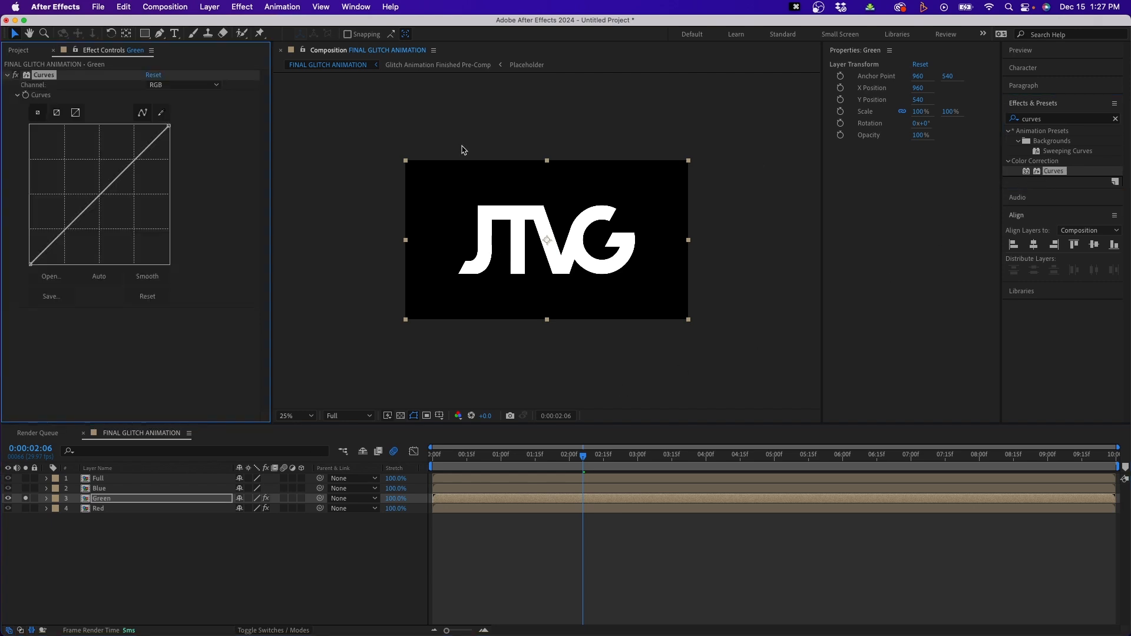
Flatten the Red and Blue channel curves to zero on the Green layer so only its green channel remains
click(185, 86)
click(177, 104)
drag(169, 126, 203, 312)
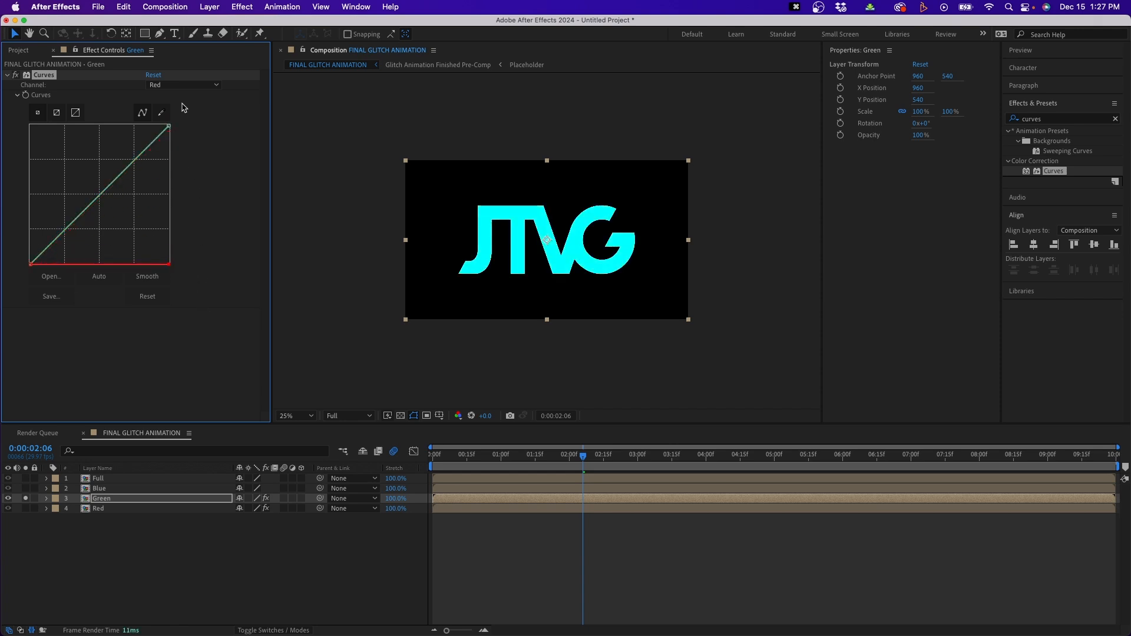
click(184, 85)
click(178, 139)
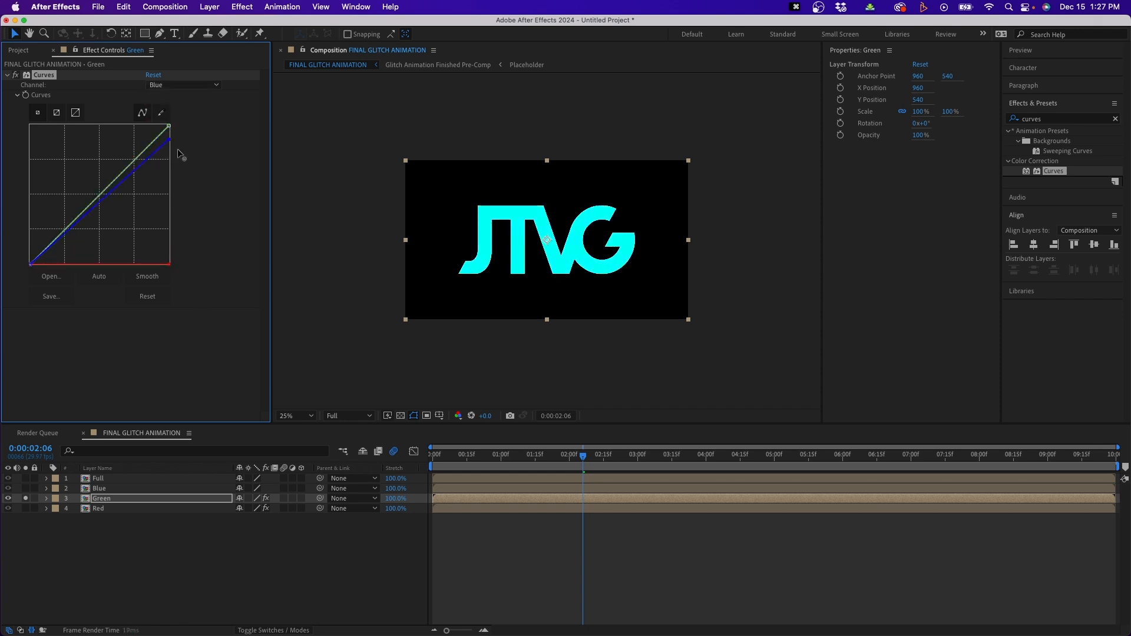
drag(170, 133, 204, 354)
Solo the Blue layer instead of Green and apply the Curves color correction effect to it
click(25, 499)
click(25, 489)
click(98, 488)
Flatten the Red and Green channel curves to zero on the Blue layer, and turn off its solo
click(179, 85)
click(179, 106)
drag(169, 125, 214, 345)
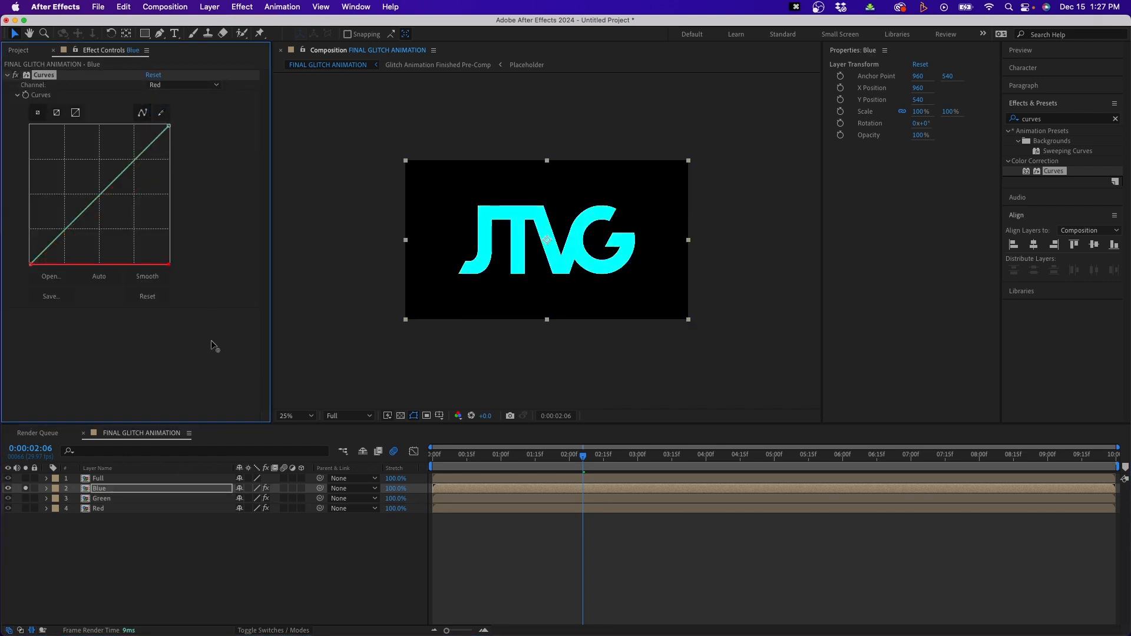
click(187, 86)
click(177, 118)
drag(169, 126, 266, 391)
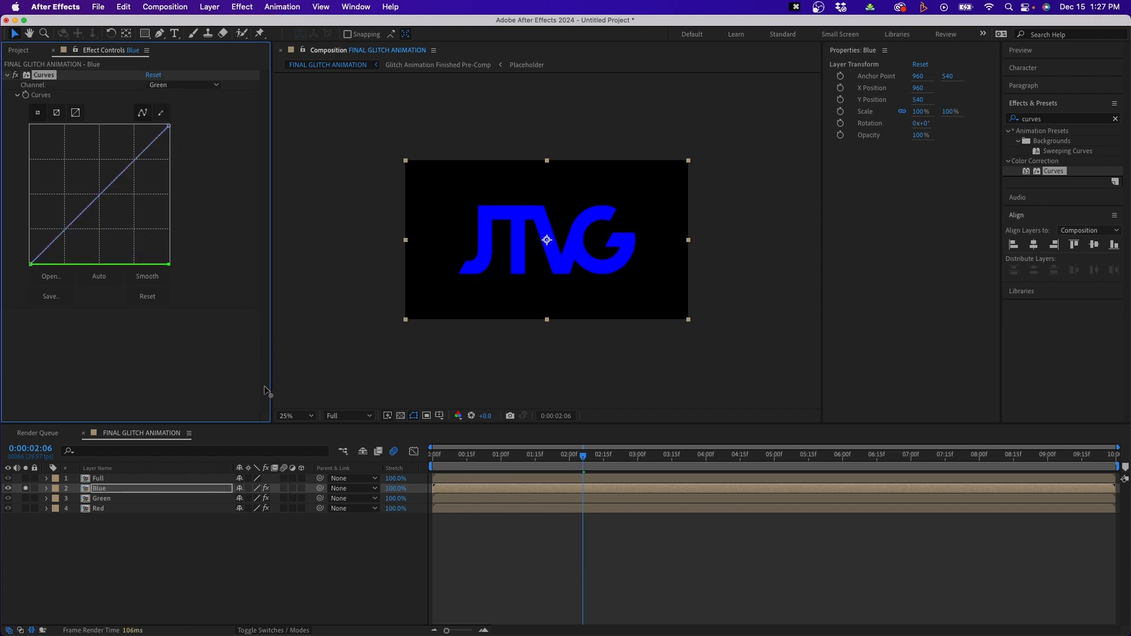
click(25, 488)
Stagger the Blue, Green and Red layers so each starts one frame after the layer above it, with Blue starting at 0:00:00:01
drag(437, 466, 429, 467)
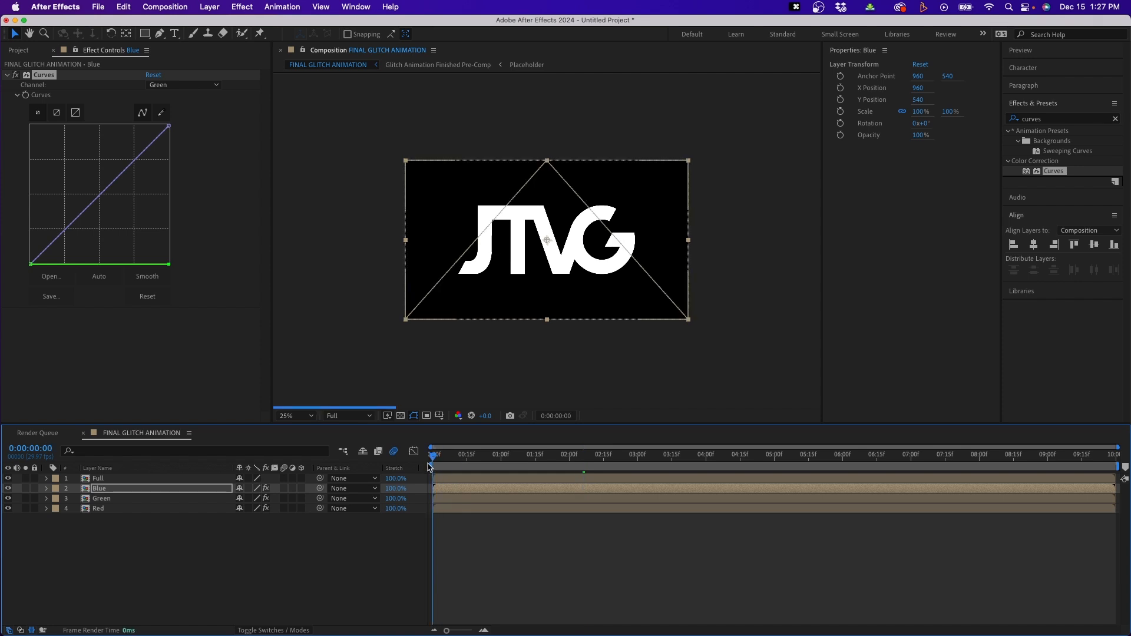
key(equal)
key(equal)
key(equal)
key(equal)
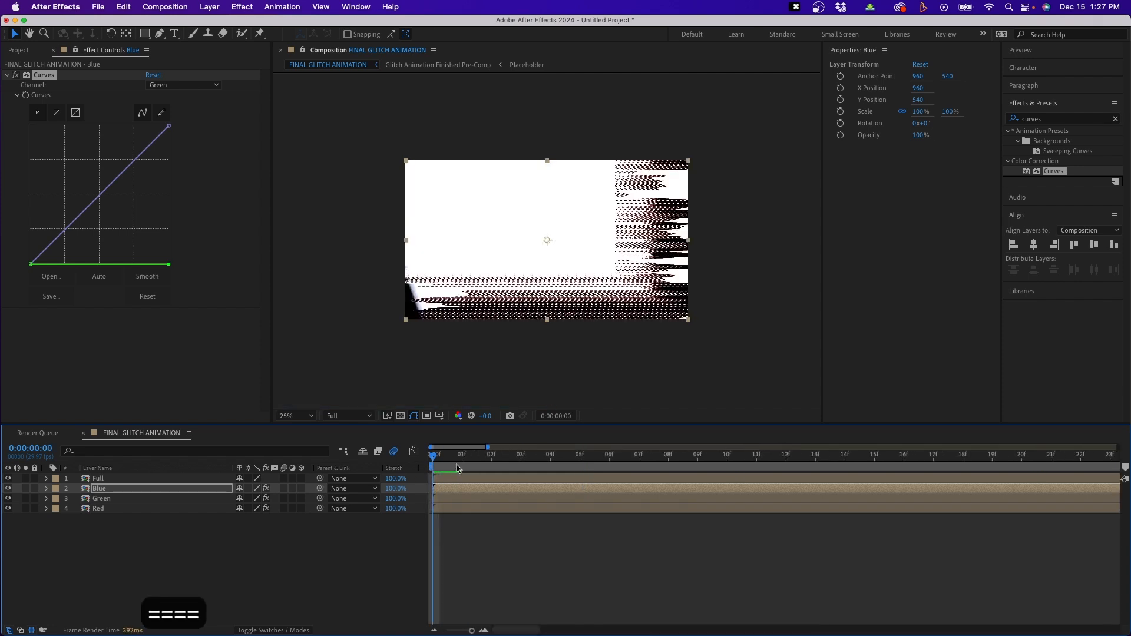
click(462, 467)
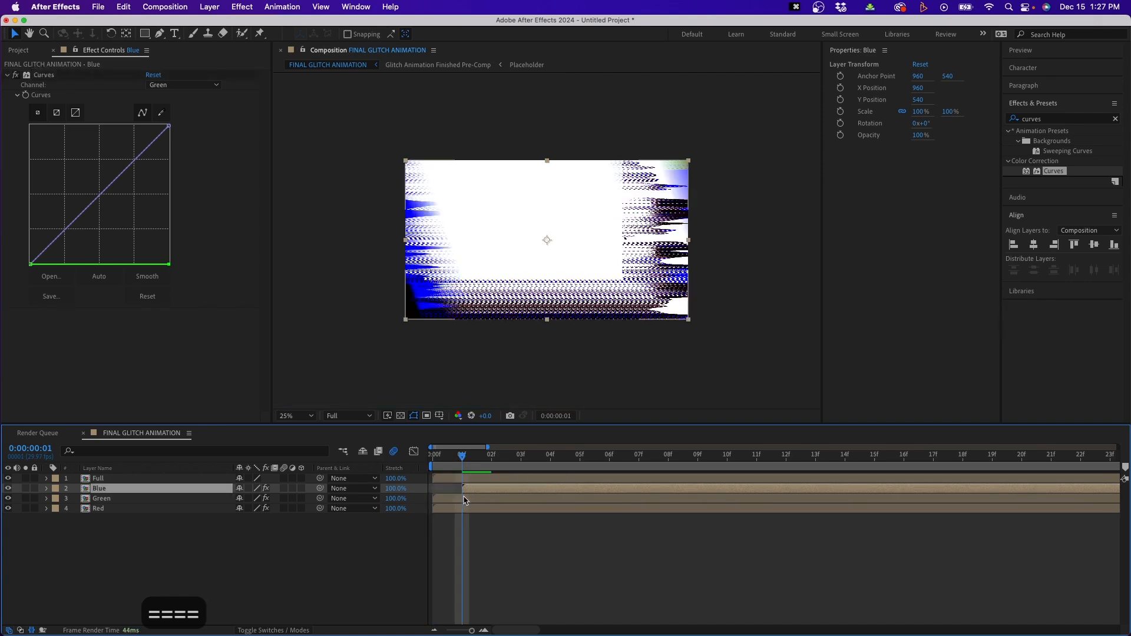
click(464, 499)
click(472, 509)
Preview the animation with the staggered color layers
key(minus)
key(minus)
key(minus)
key(minus)
click(341, 559)
key(space)
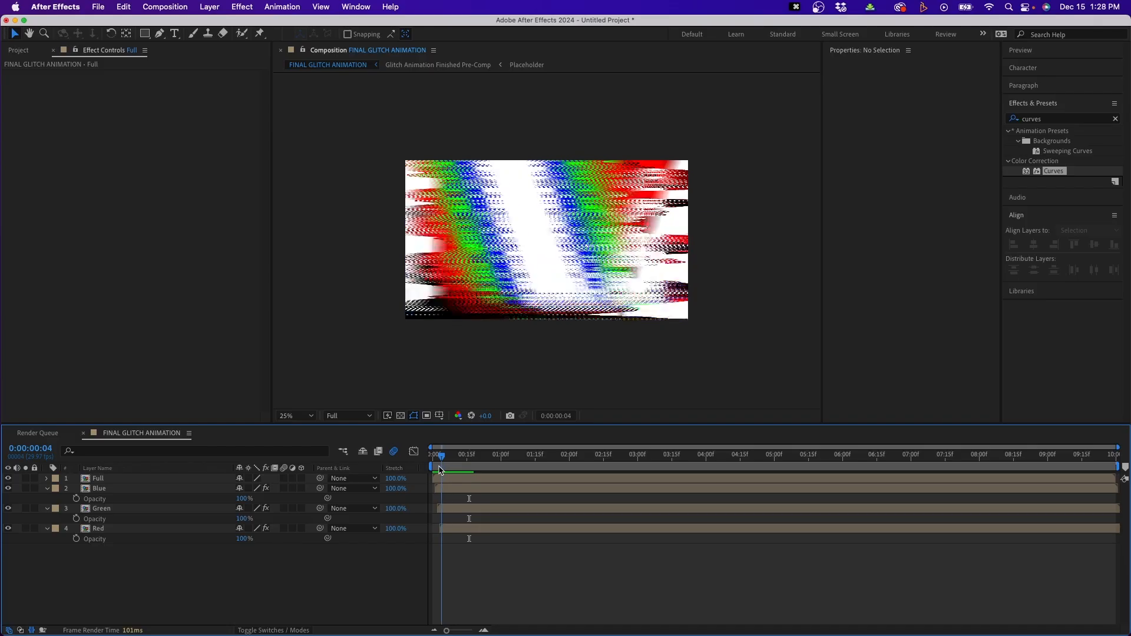
Keyframe the opacity of the Blue, Green and Red layers at 0% at 0:00:00:04 and 100% at 0:00:00:07
click(467, 529)
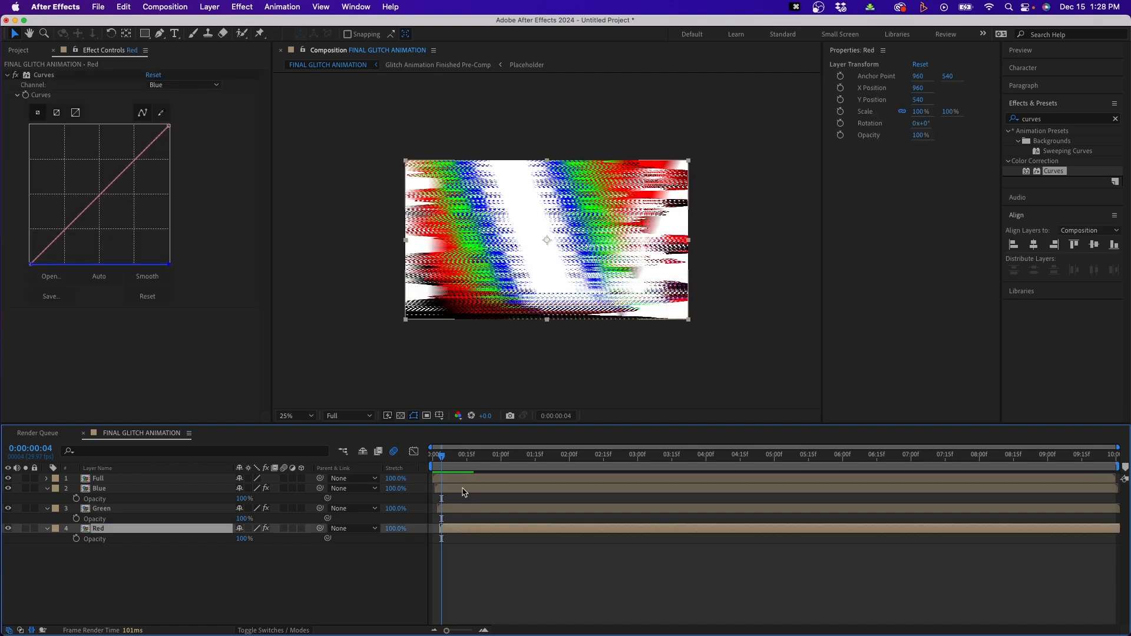
shift+click(465, 493)
click(76, 499)
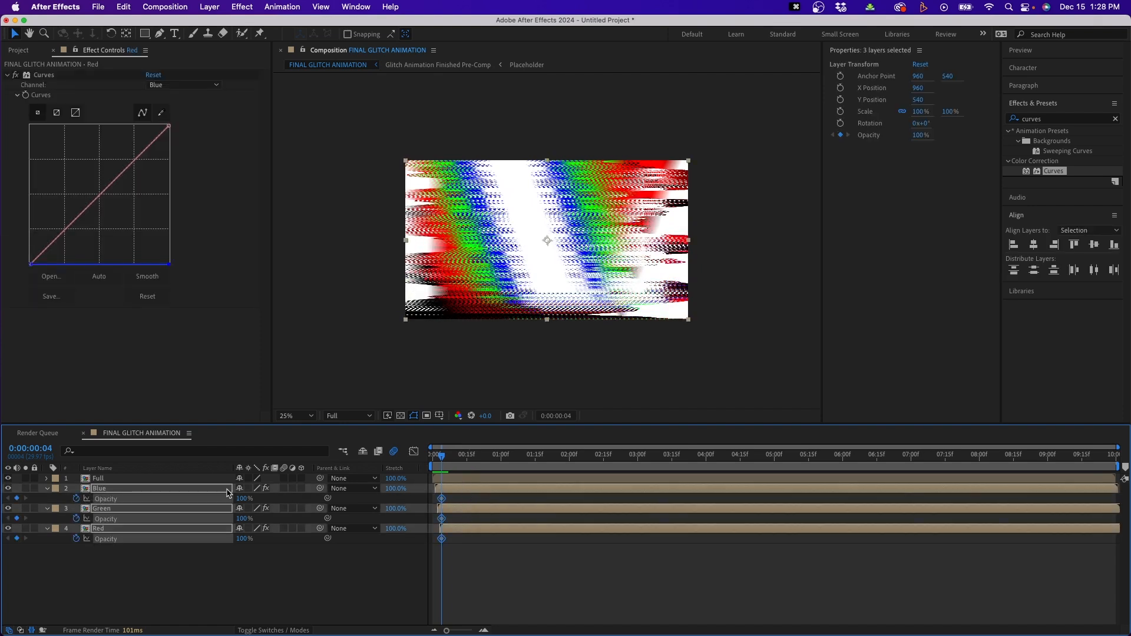
text(0)
key(Return)
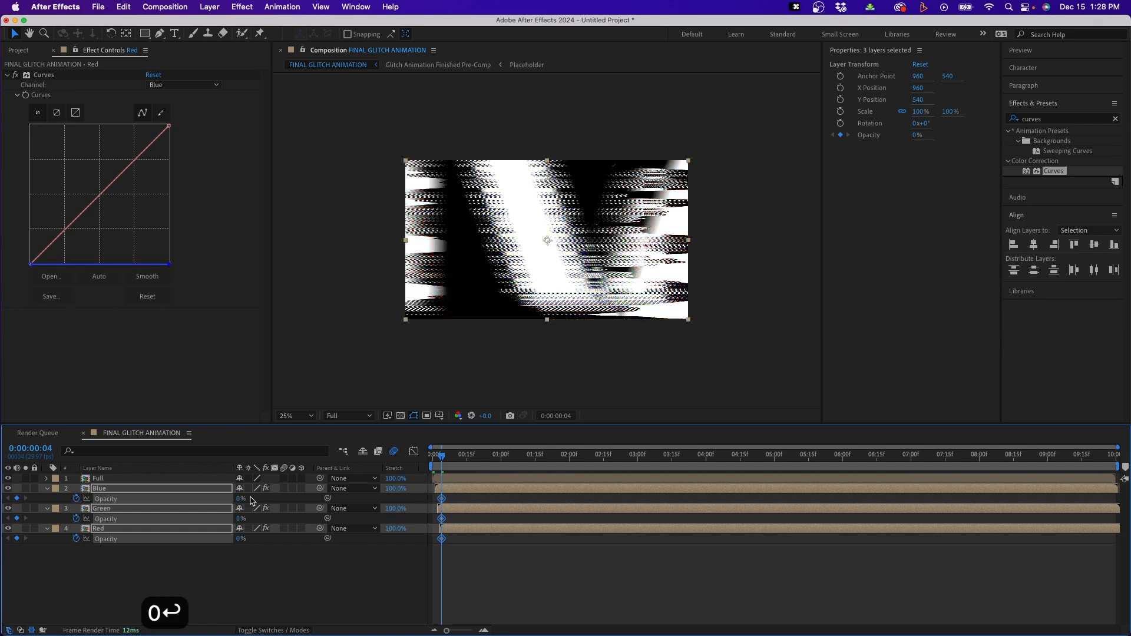
click(447, 456)
drag(240, 499, 541, 459)
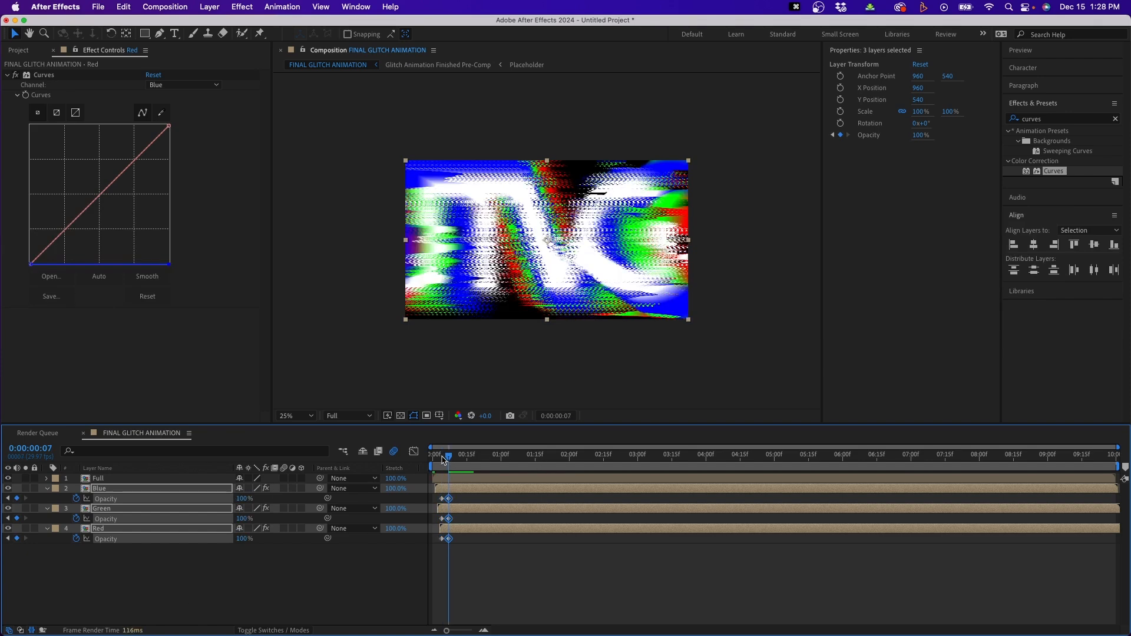
Hold the three color layers' opacity at 100% at 0:00:00:13, drop it to 0% at 0:00:00:16, and preview the fade
drag(443, 459, 462, 459)
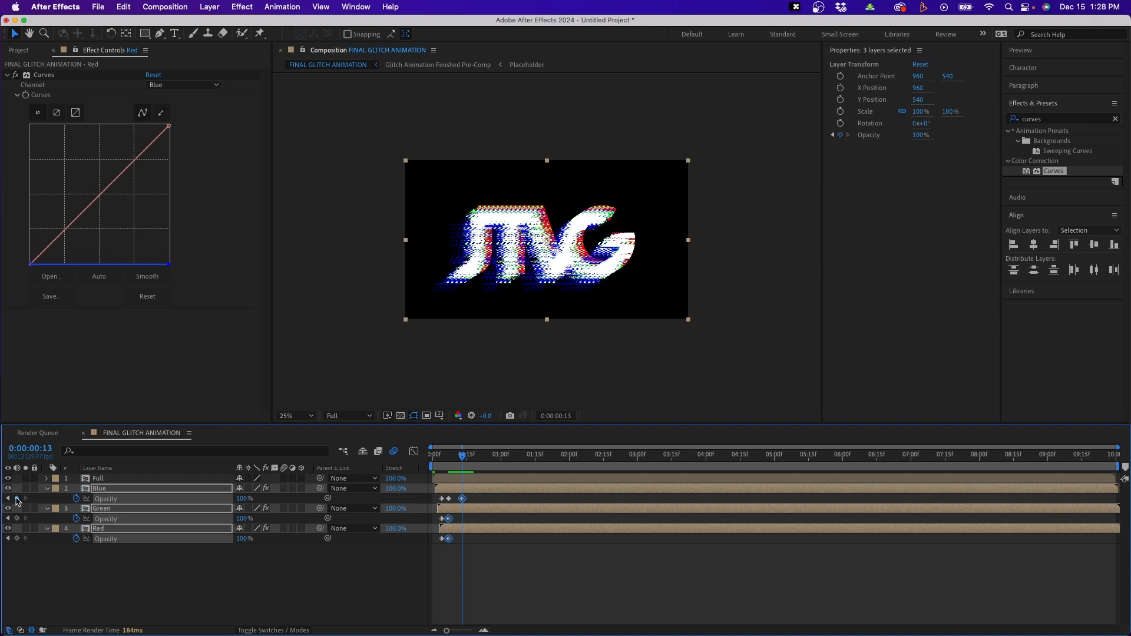
drag(463, 455, 469, 455)
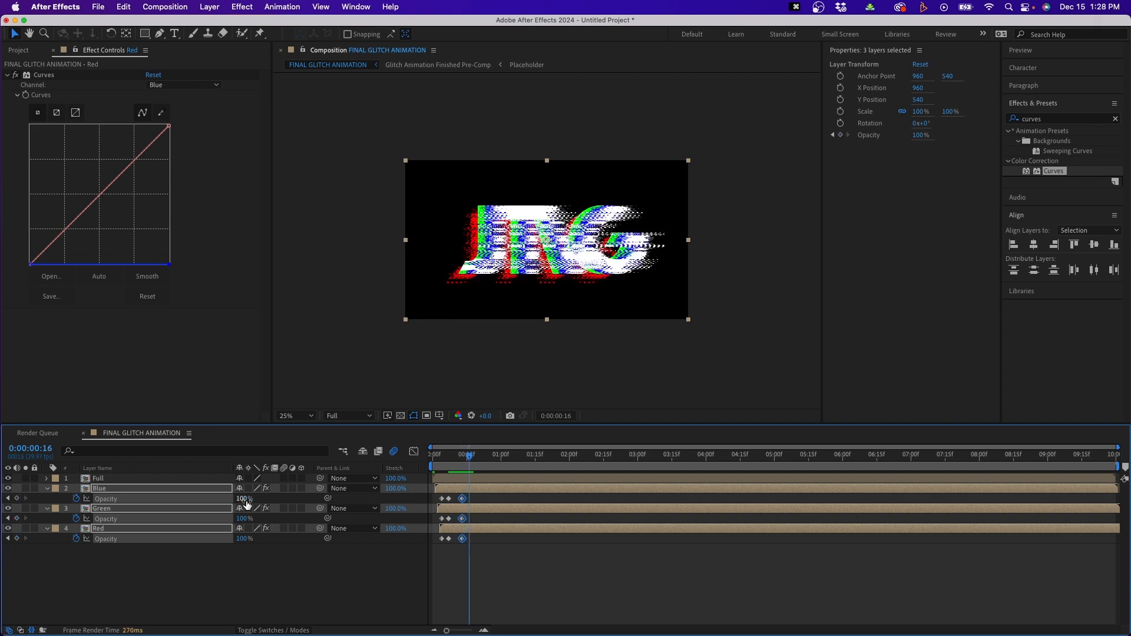
text(0)
key(Return)
key(space)
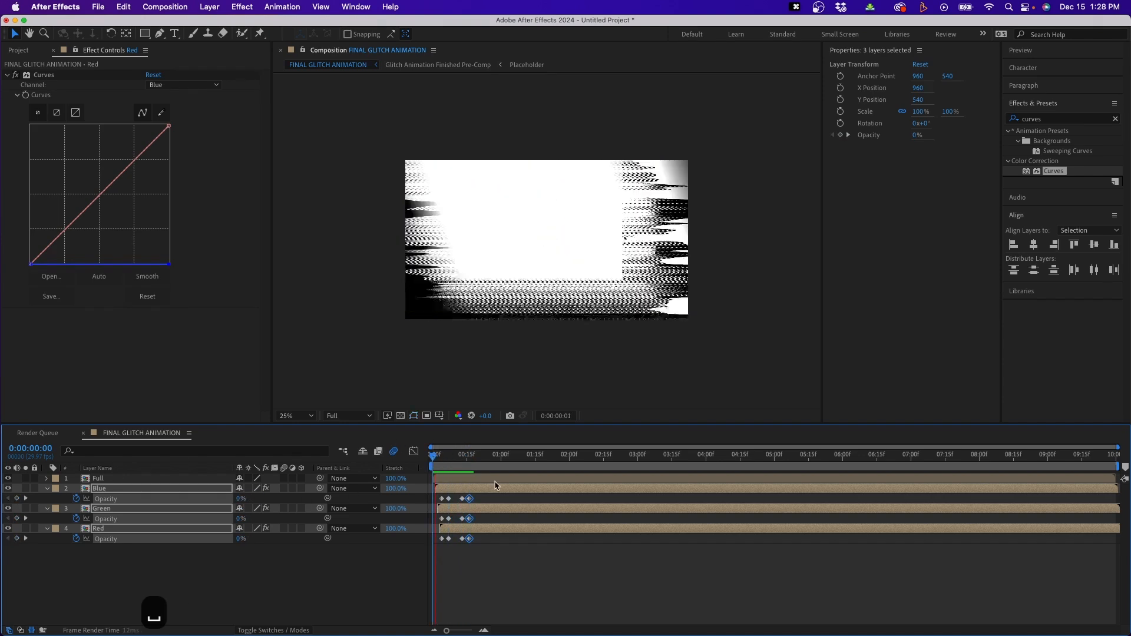
key(space)
click(470, 570)
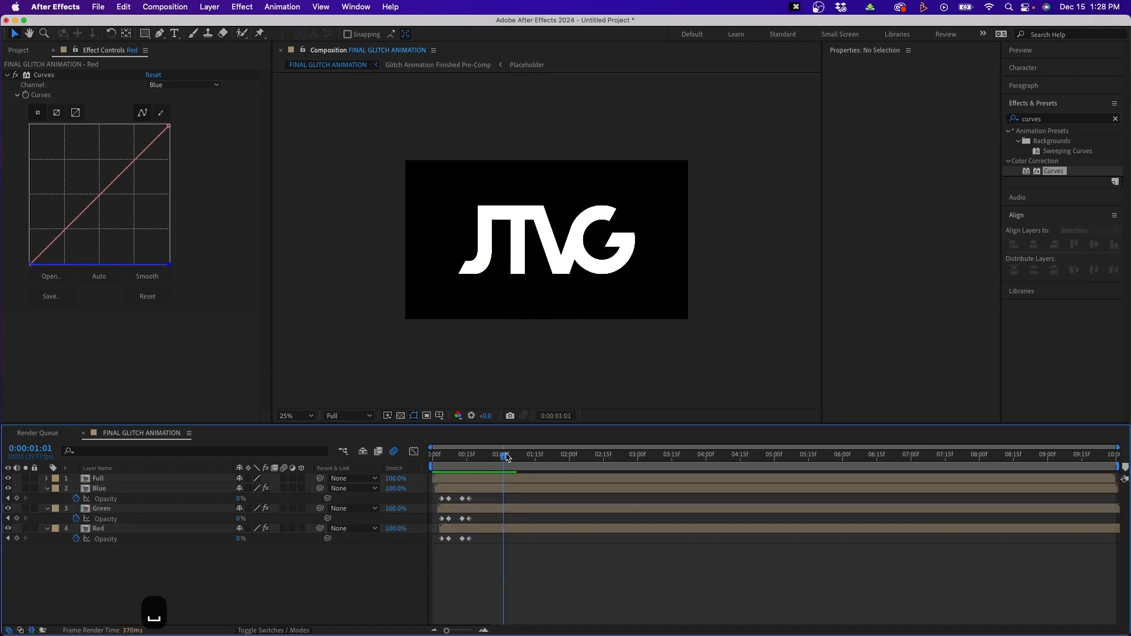
Keyframe the Blue layer's opacity at 0% at 0:00:01:11, 100% at 0:00:01:13 and 0% at 0:00:01:14
drag(512, 455, 526, 453)
click(525, 488)
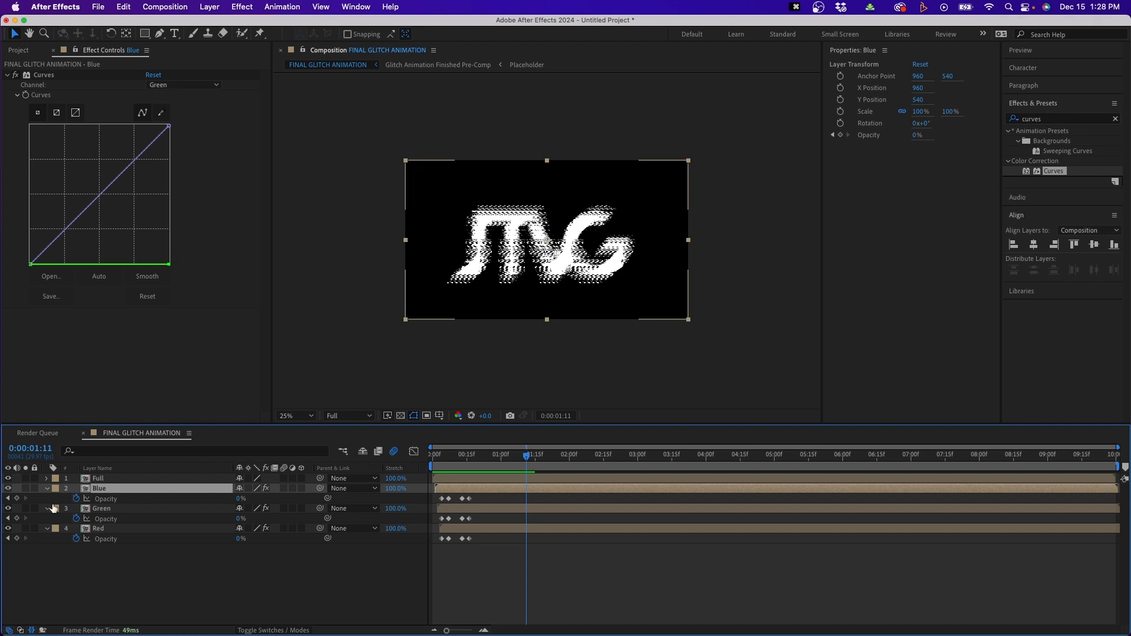
click(17, 499)
drag(528, 456, 531, 459)
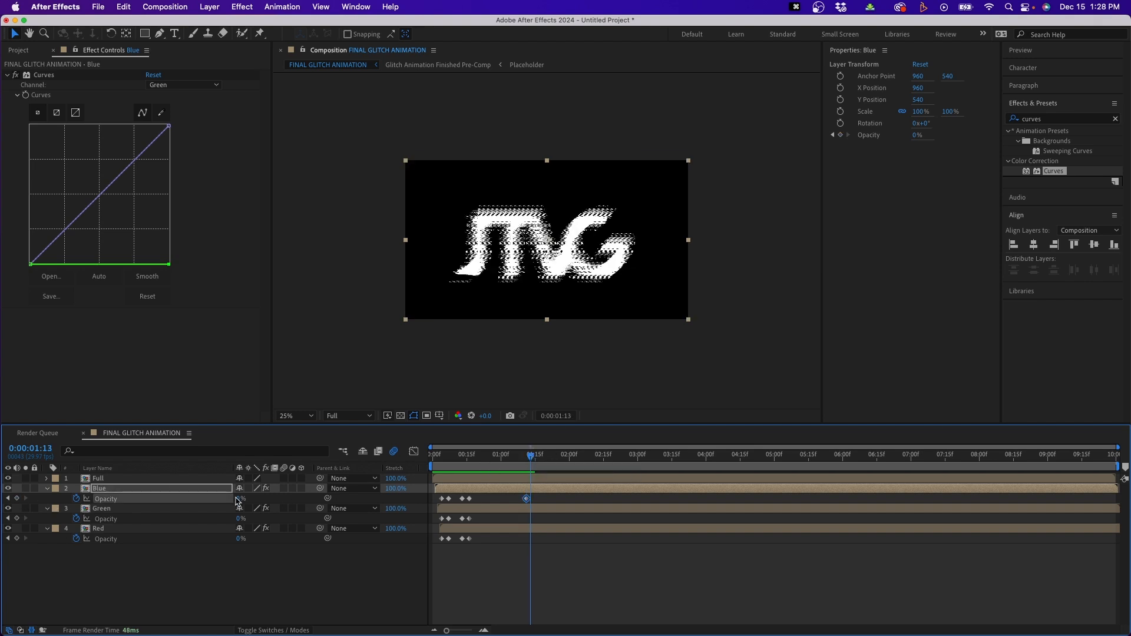
drag(241, 499, 529, 461)
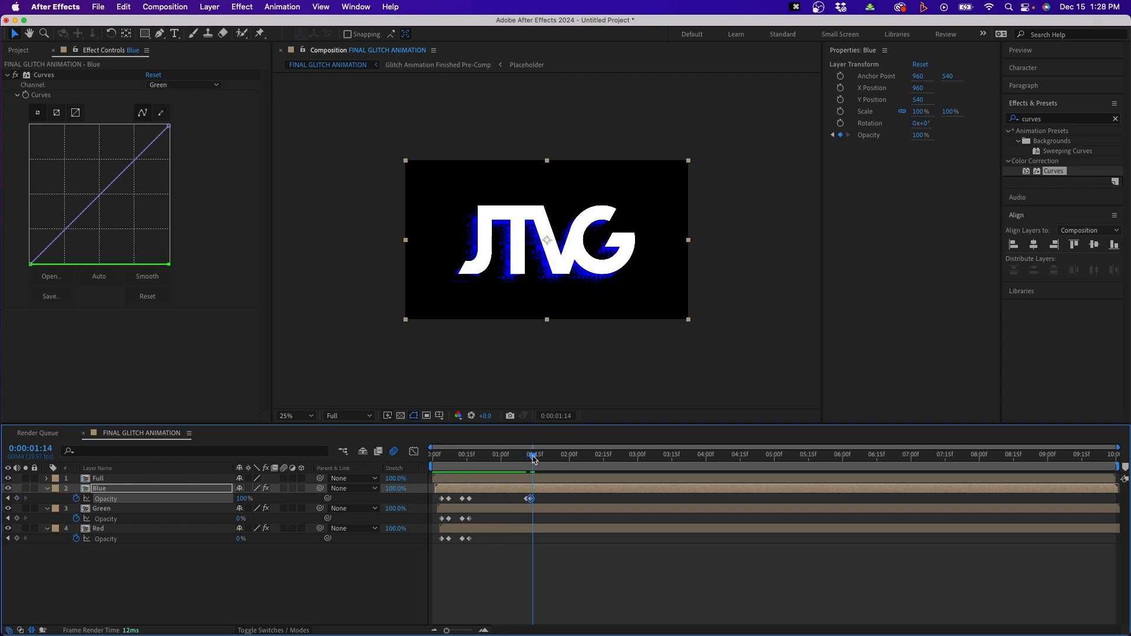
click(243, 499)
text(0)
key(Return)
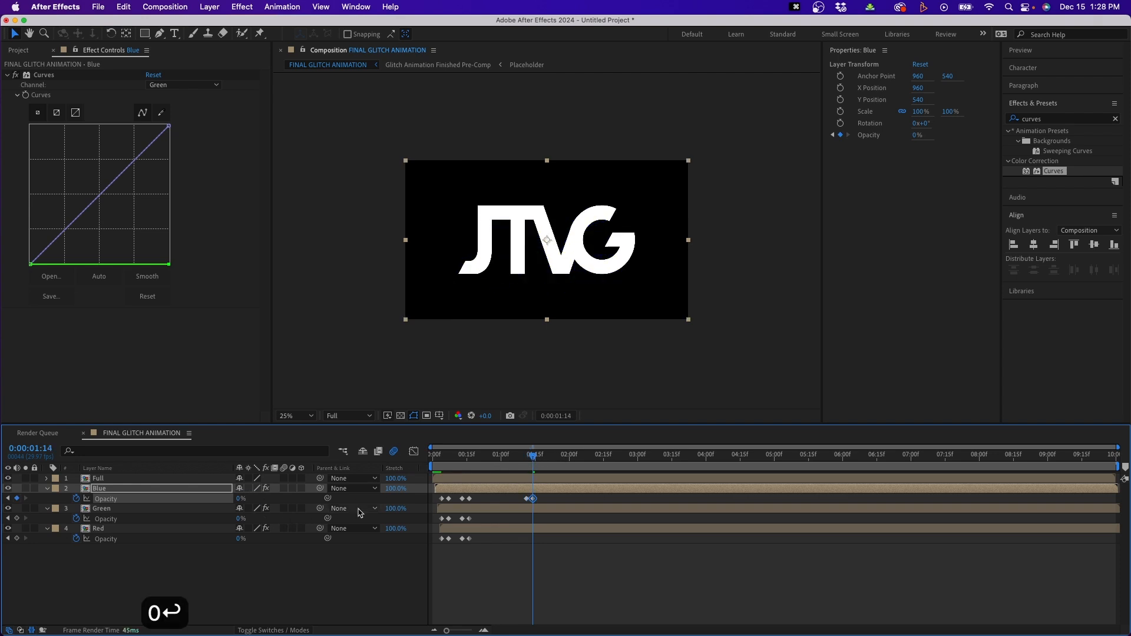
Keyframe the Green layer's opacity at 0% at 0:00:01:12, 100% at 0:00:01:14 and 0% at 0:00:01:16, and preview the flash
drag(521, 456, 529, 459)
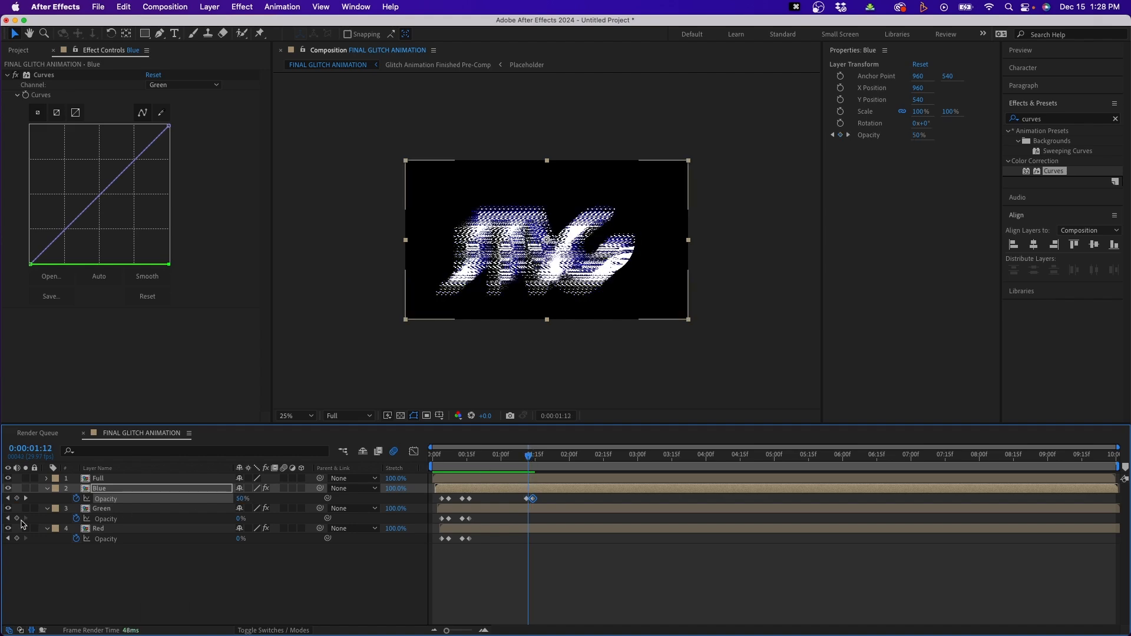
click(17, 518)
drag(531, 456, 533, 456)
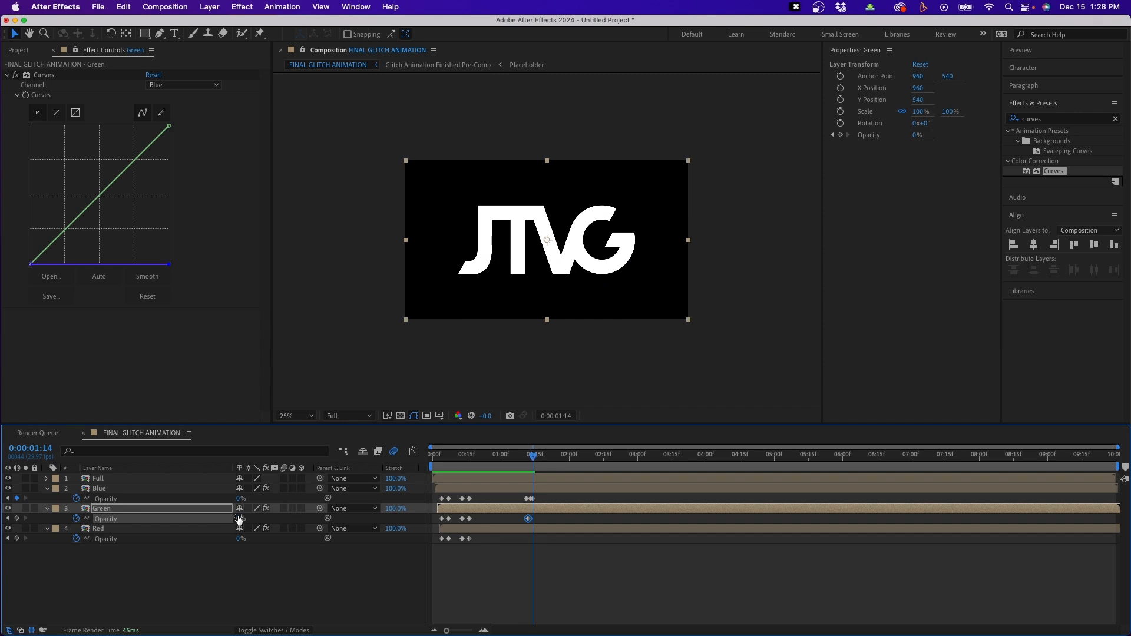
drag(239, 518, 479, 492)
drag(536, 458, 538, 457)
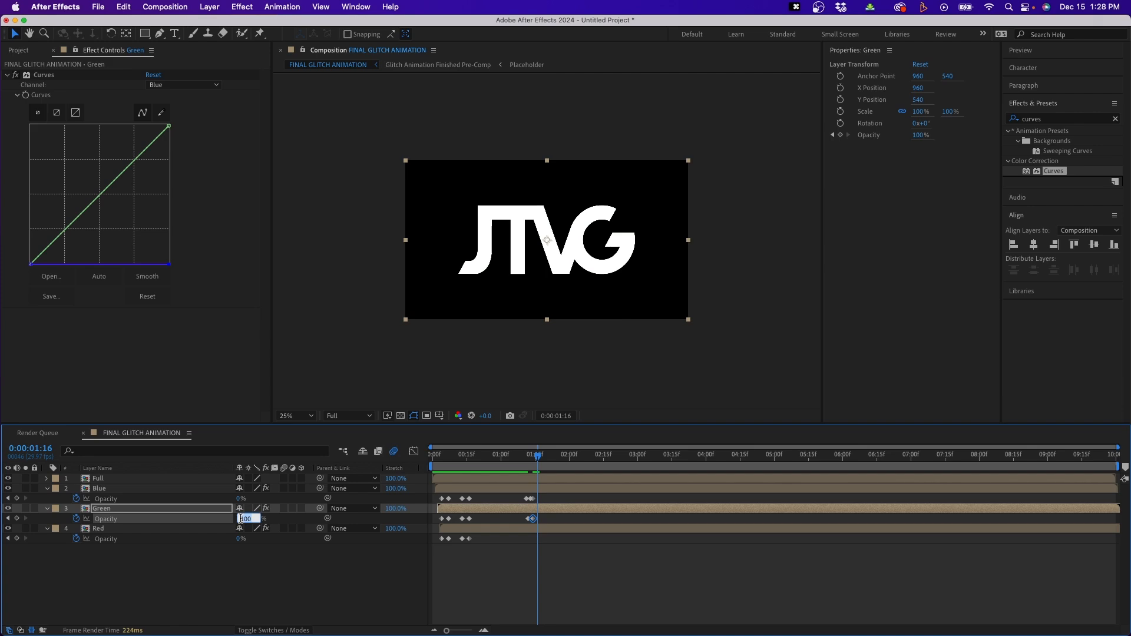
text(0)
key(Return)
click(516, 459)
key(space)
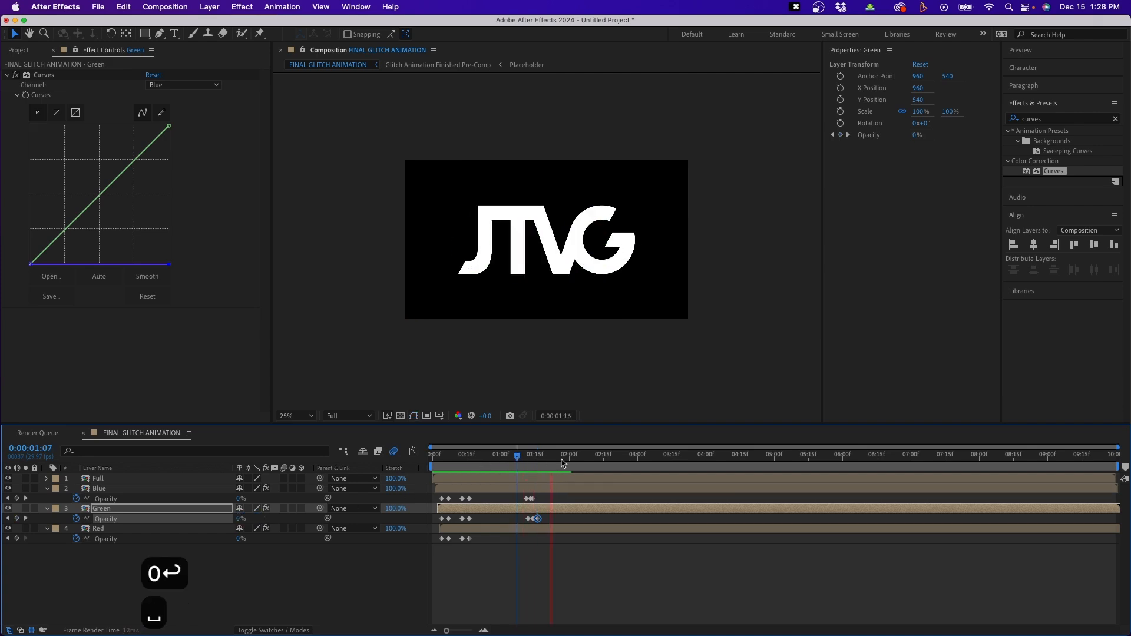
key(space)
Keyframe the Blue, Green and Red layers' opacity at 0% at 0:00:02:01, 100% shortly after, and 0% at 0:00:02:06
click(542, 461)
drag(544, 462, 572, 466)
click(17, 498)
click(17, 518)
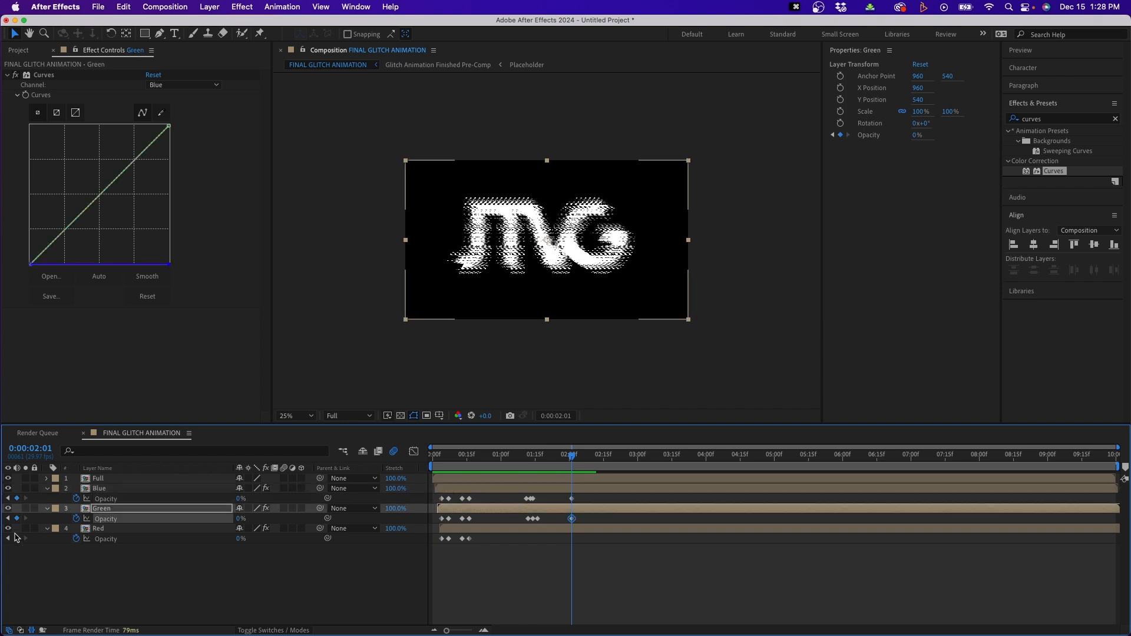
click(16, 539)
click(576, 460)
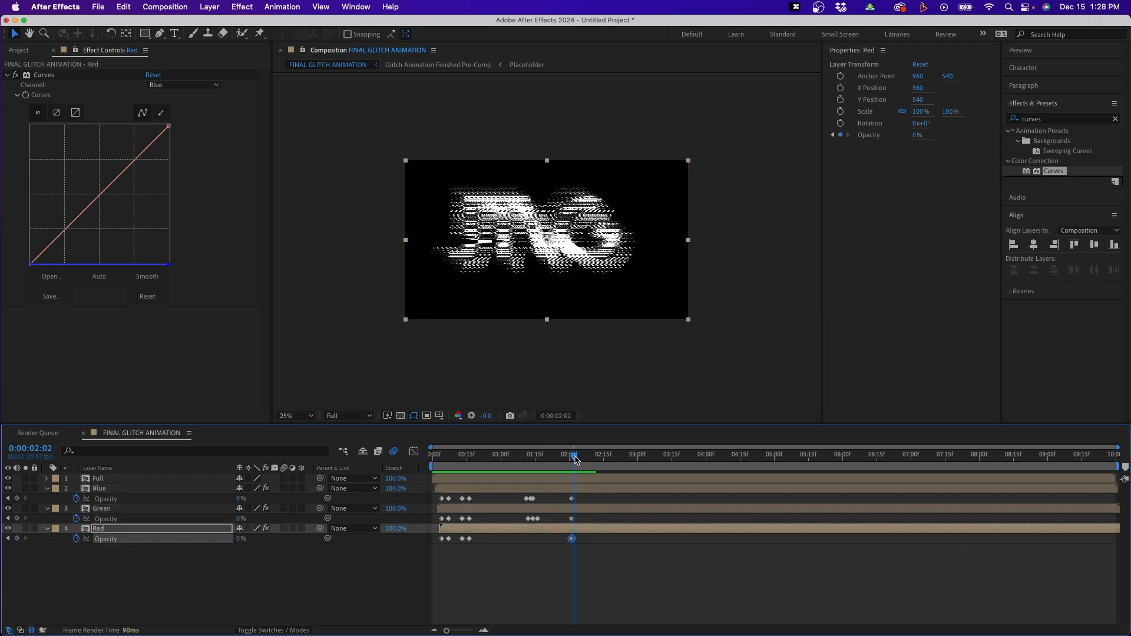
drag(575, 459, 577, 461)
drag(238, 499, 583, 457)
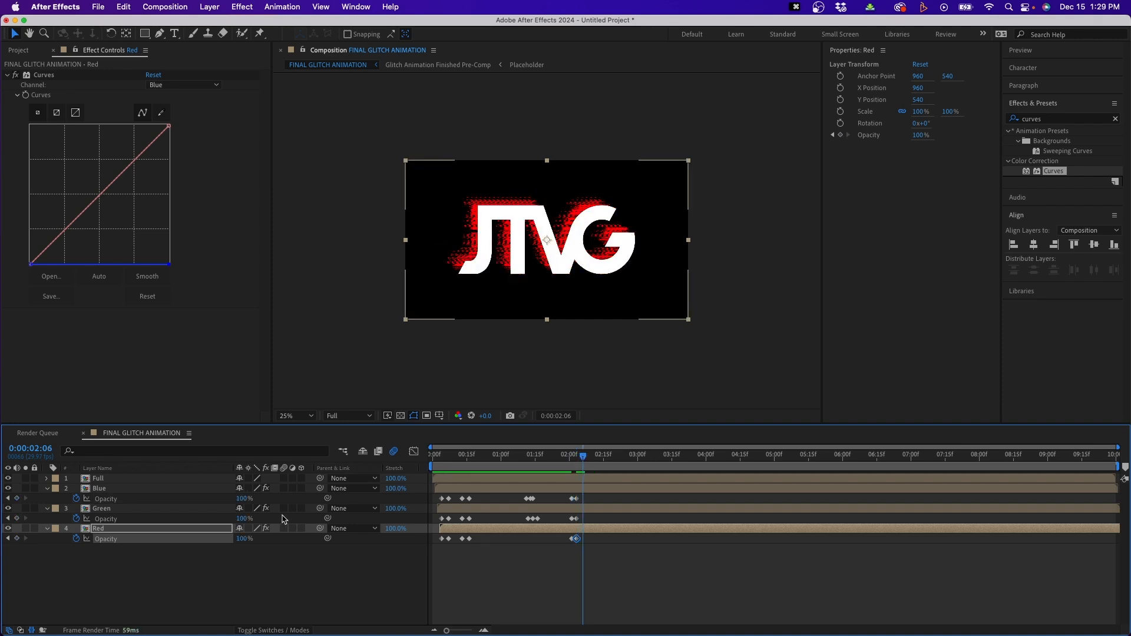
Preview the whole glitch animation with its RGB split flashes from the start
click(788, 598)
key(space)
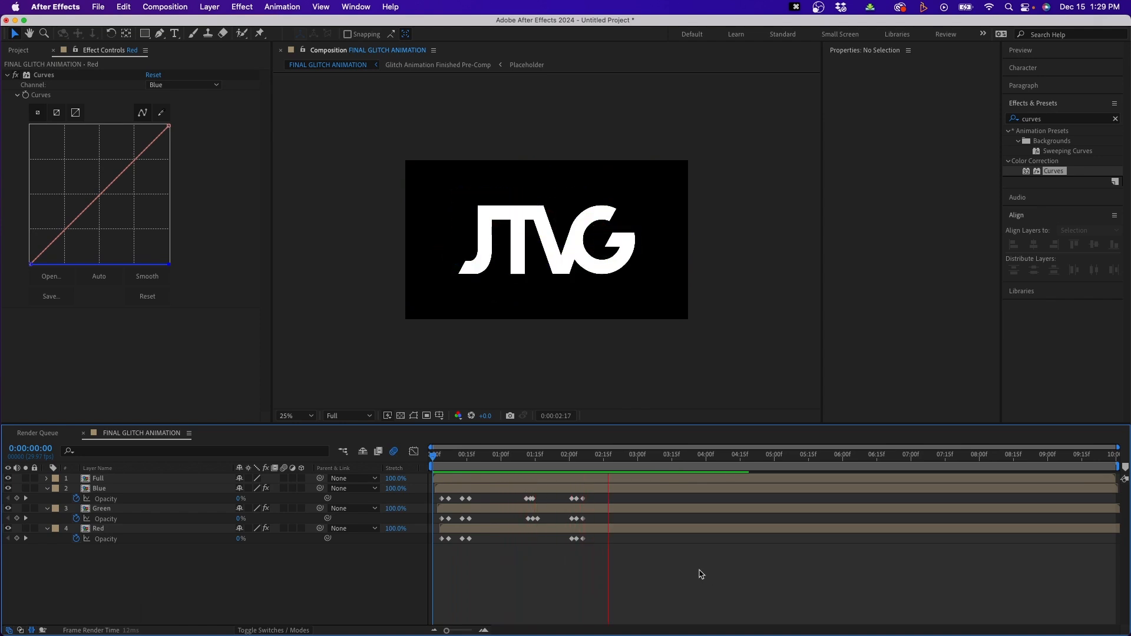
key(space)
Pre-compose all four layers as Glitch Animation With RGB Split Pre-Comp with all attributes moved into it, and select the new layer
key(u)
drag(476, 457, 420, 471)
drag(106, 519, 100, 476)
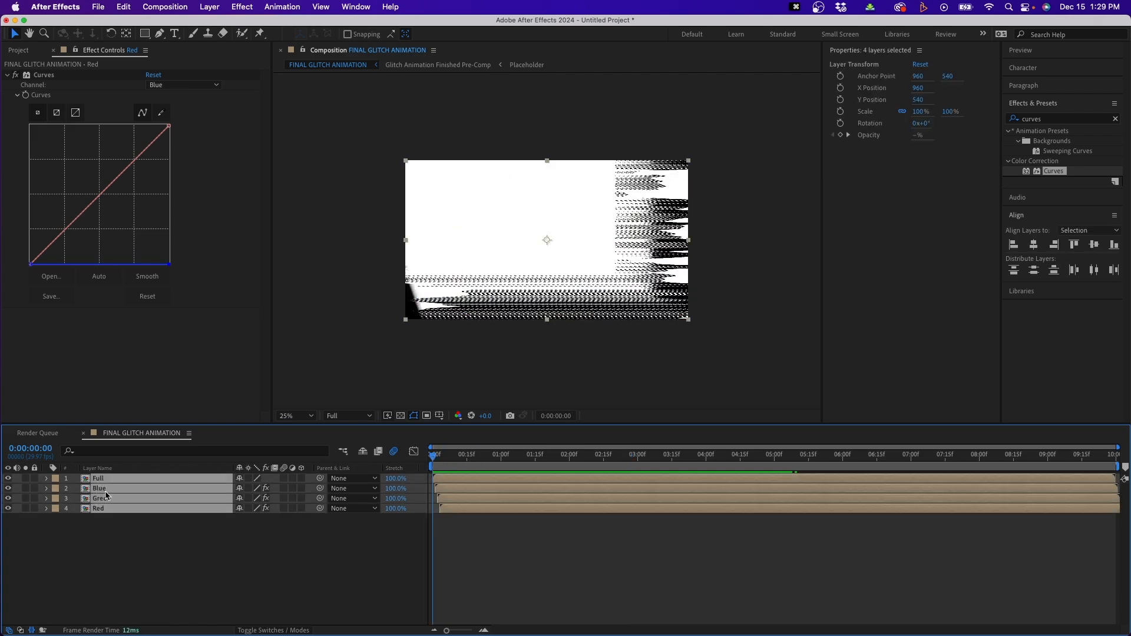
right_click(102, 501)
click(202, 552)
text(G)
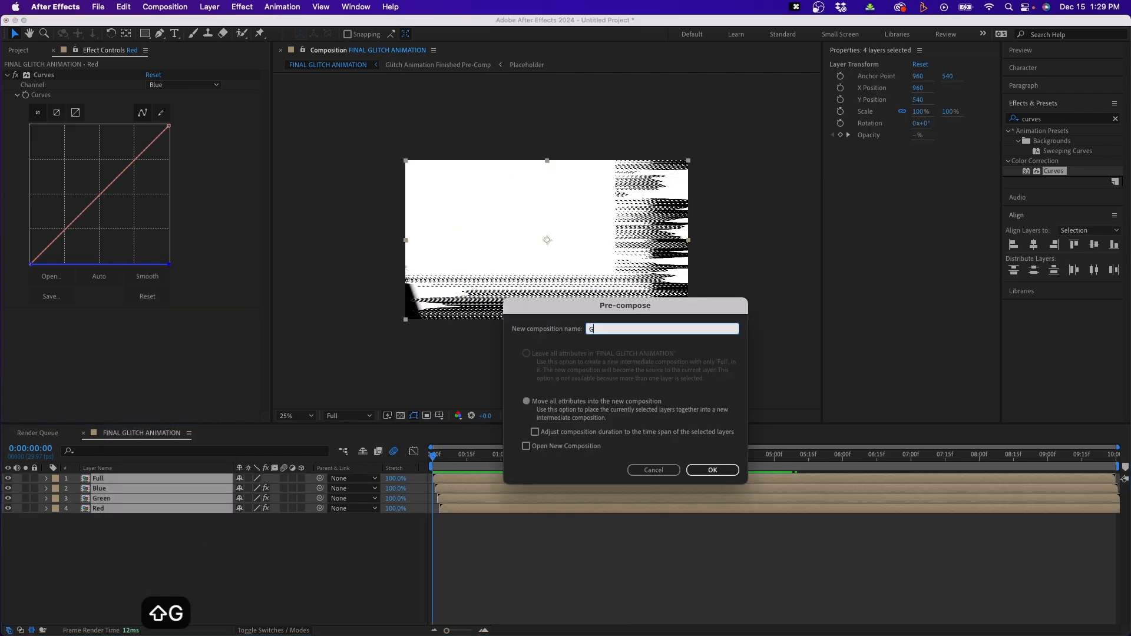
text(litch Animation With RGB)
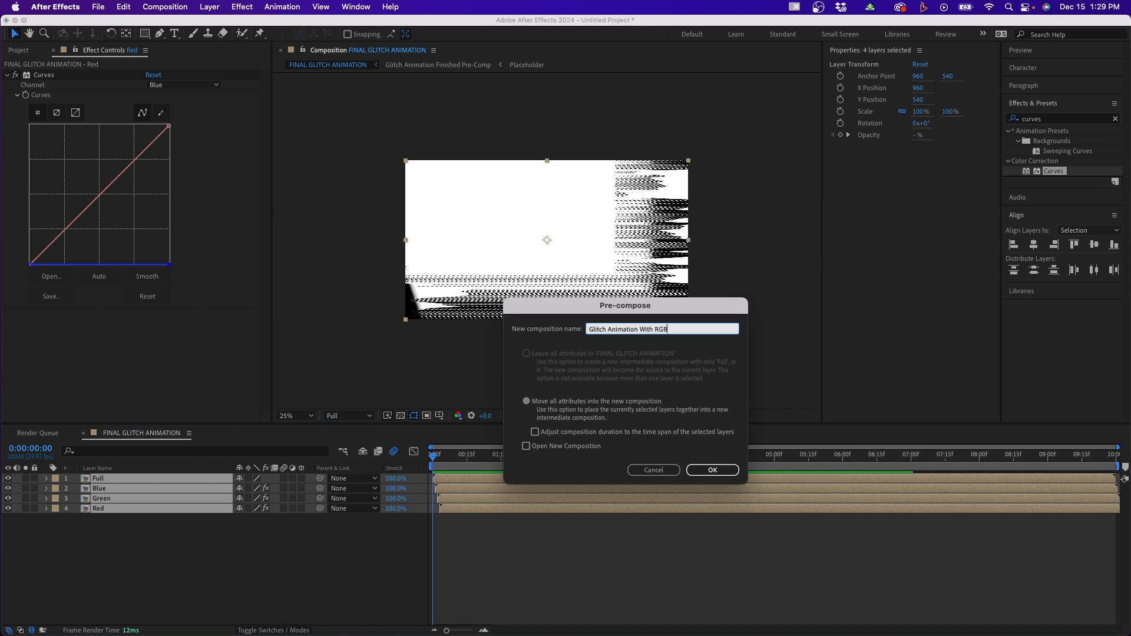
text( Split Pre-Comp)
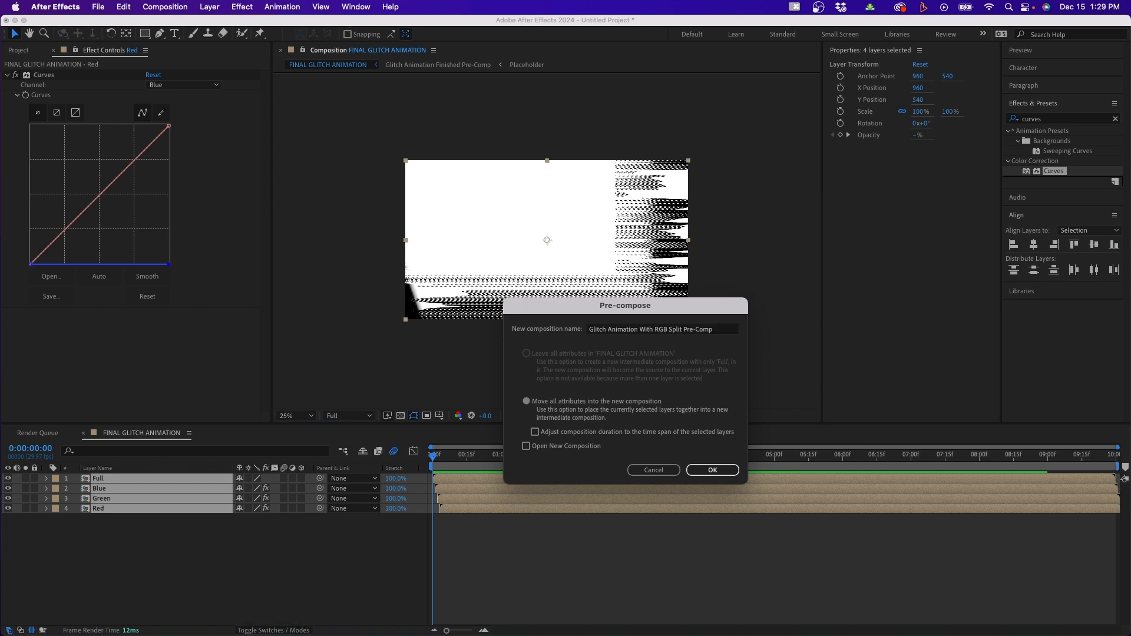
key(Return)
click(120, 482)
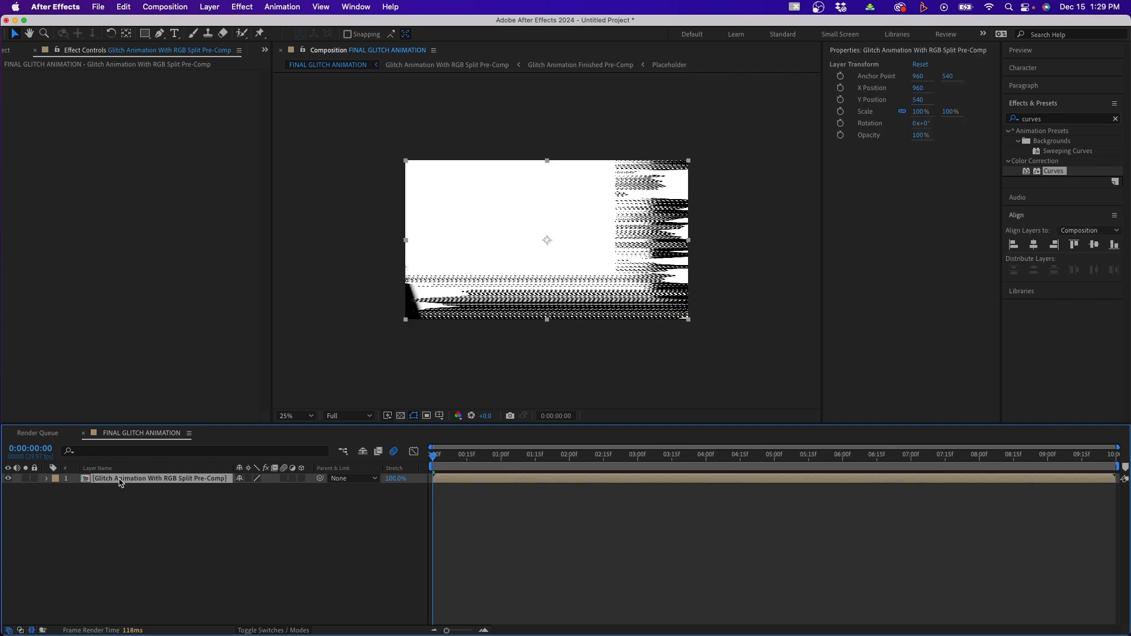
Duplicate the Glitch Animation With RGB Split Pre-Comp layer and apply a Directional Blur effect to the lower copy
key(super+d)
click(121, 489)
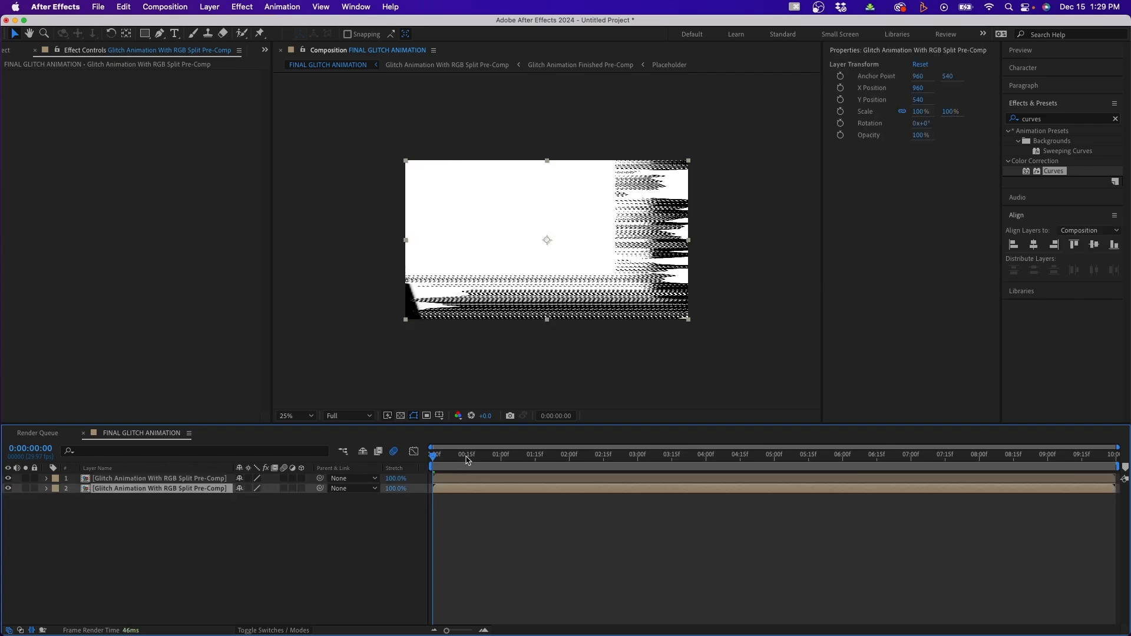
key(space)
click(1061, 118)
text(blur)
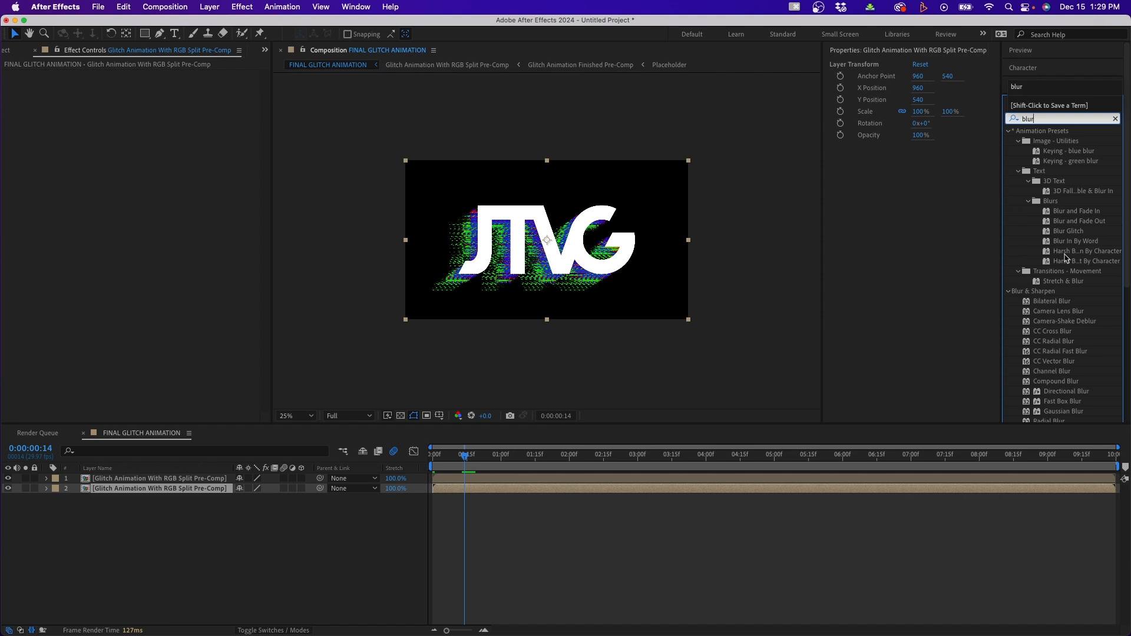
drag(1067, 391, 508, 493)
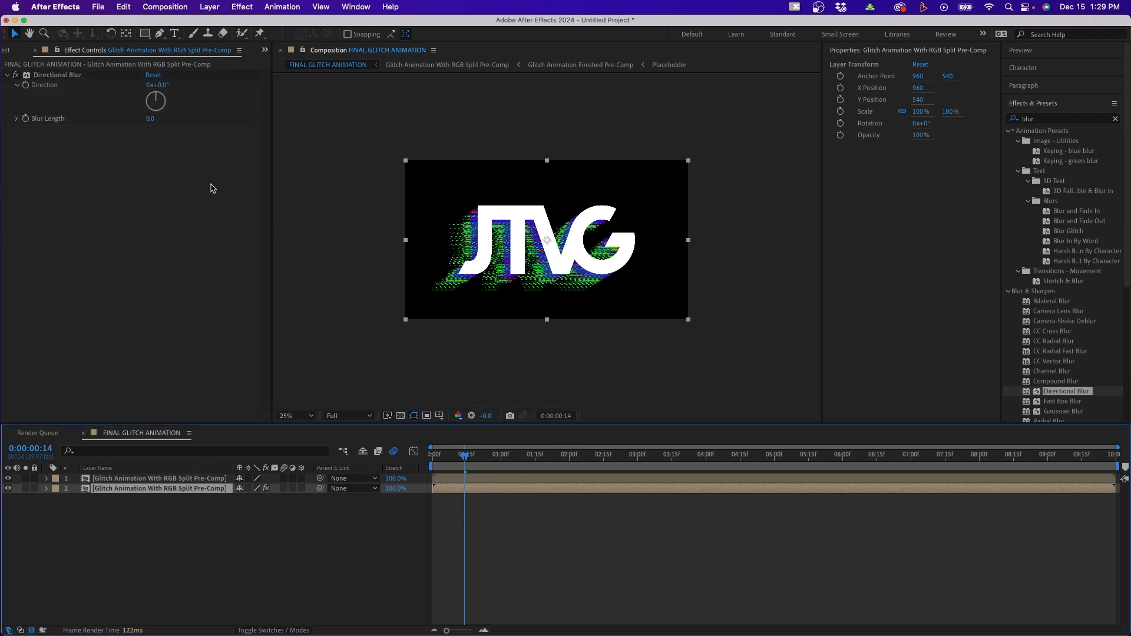
Set the Directional Blur's direction to 90° and its Blur Length to 150
click(158, 85)
text(90)
key(Return)
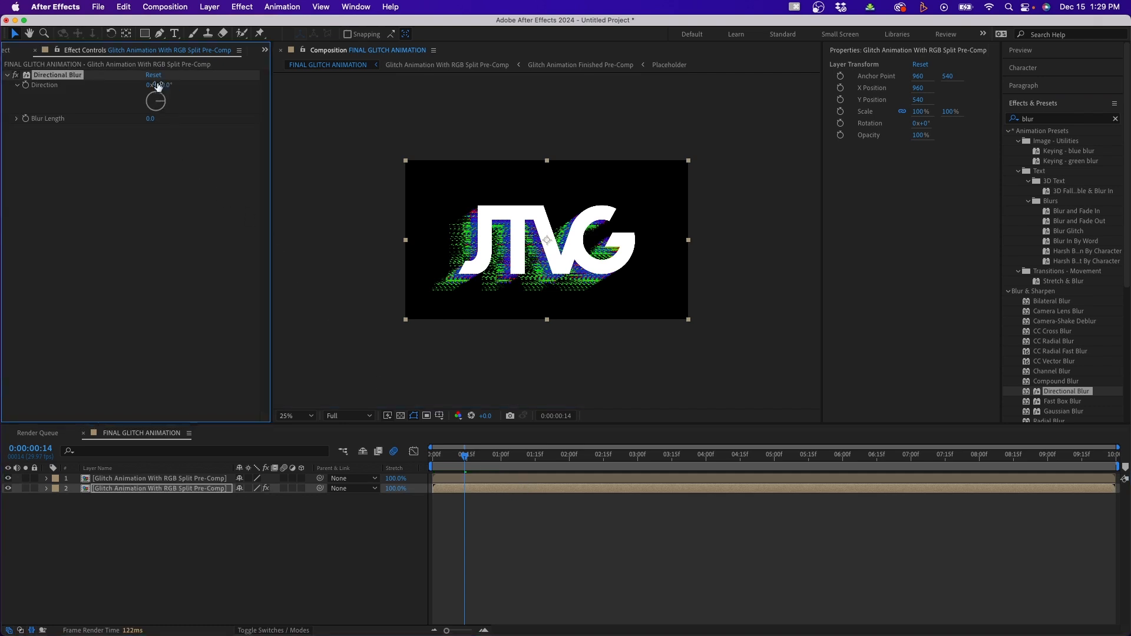
click(148, 117)
text(150)
key(Return)
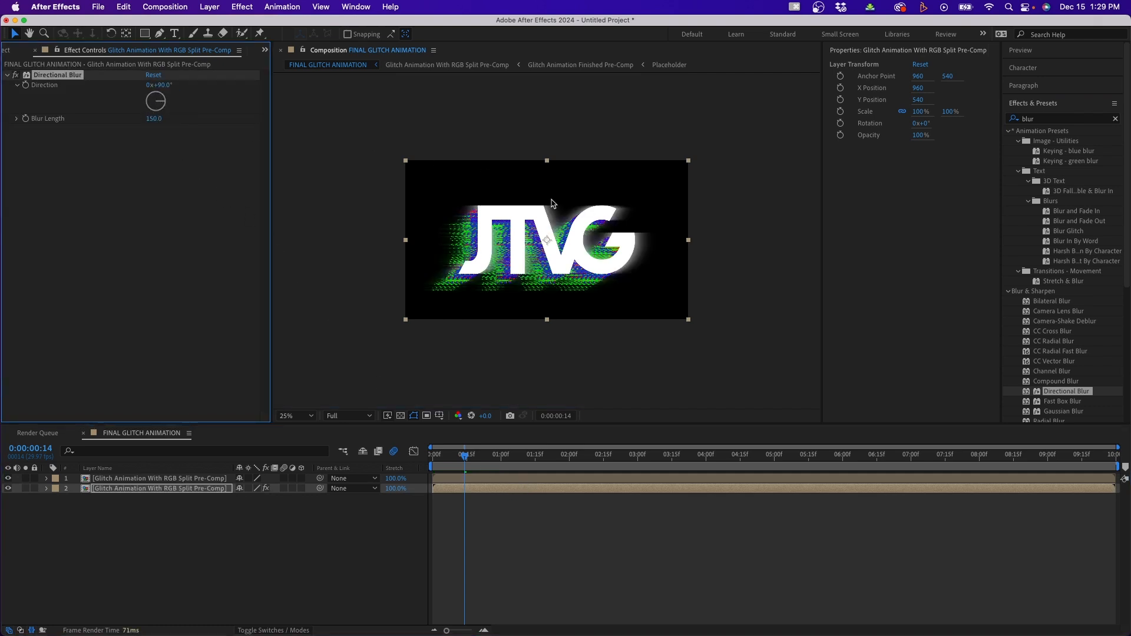
Keyframe the Directional Blur's Blur Length at 0 at 0:00:00:08 and 30 at 0:00:00:11
drag(466, 457, 451, 459)
click(26, 119)
click(148, 118)
text(0)
key(Return)
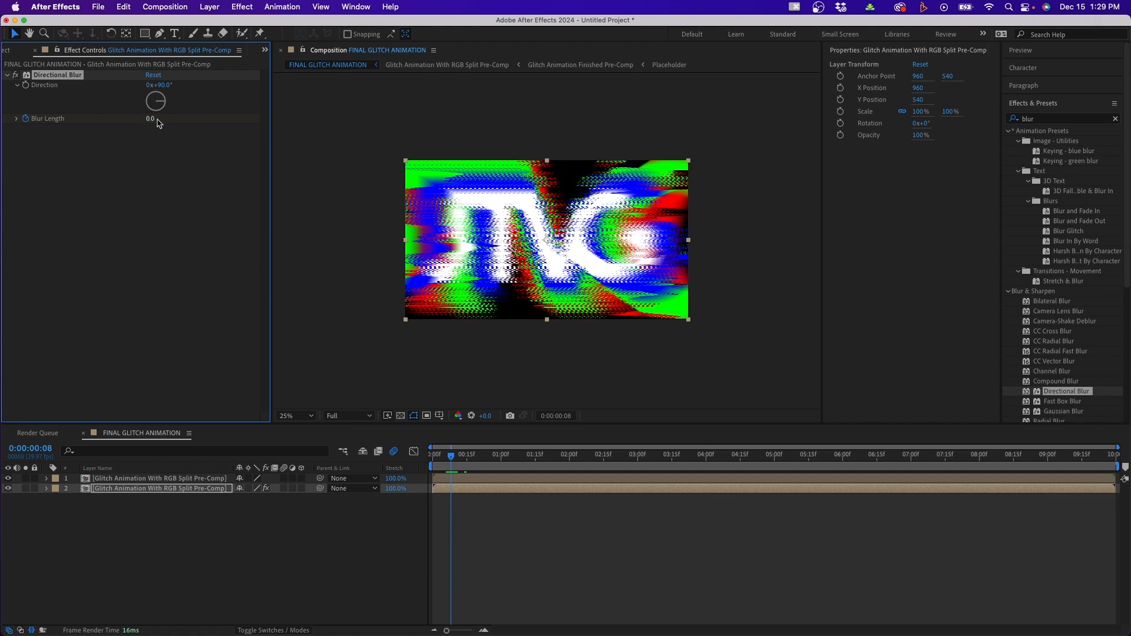
drag(453, 459, 462, 463)
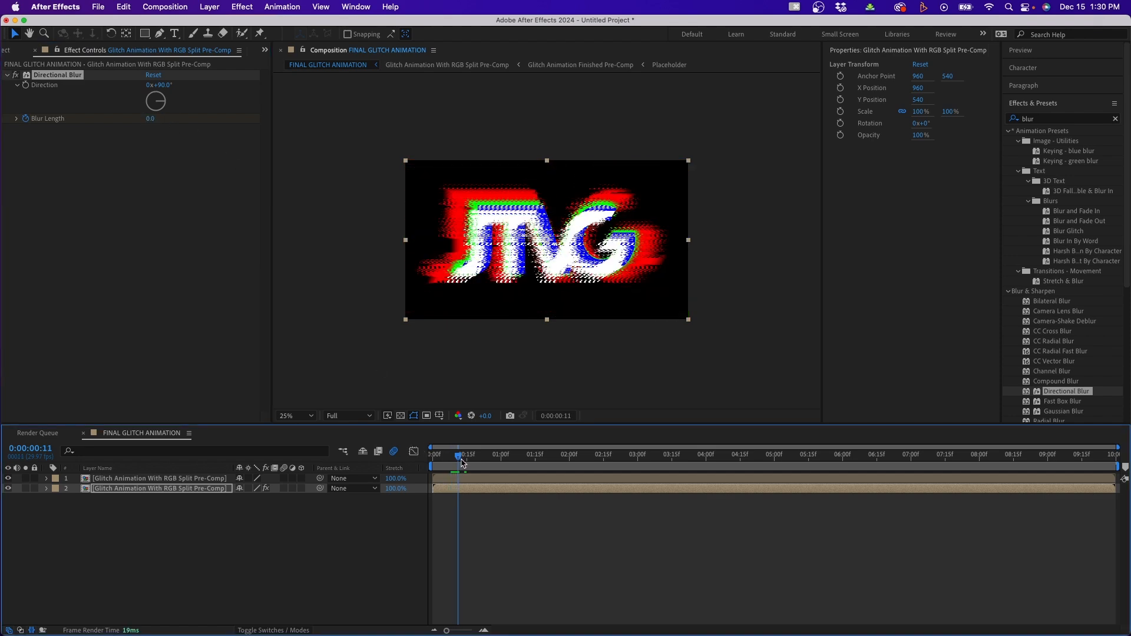
click(149, 118)
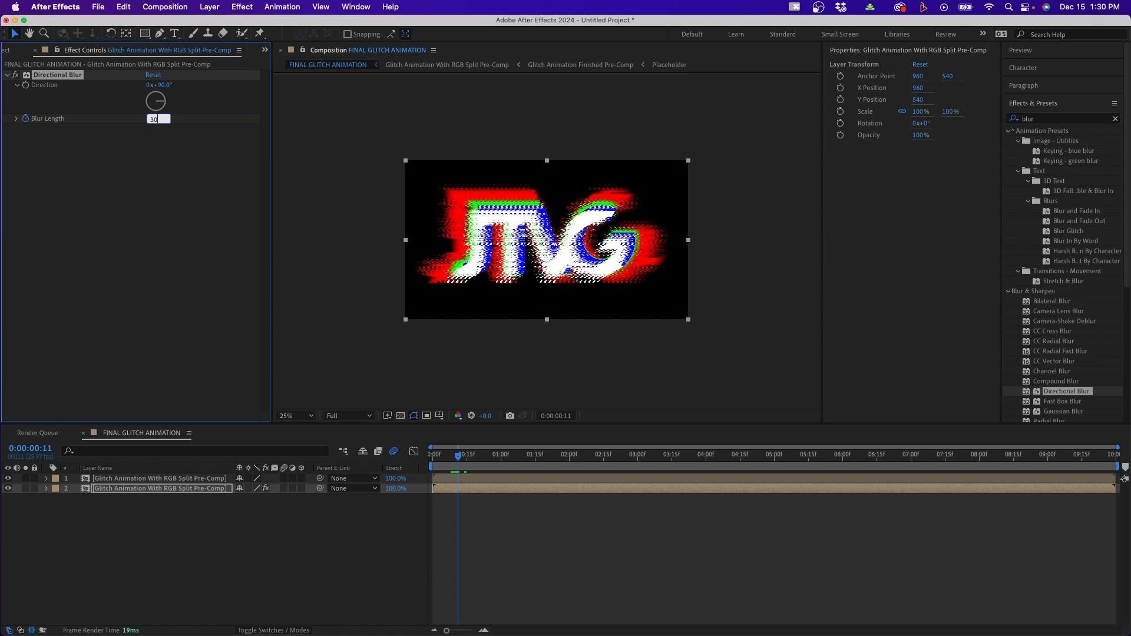
key(Return)
Reveal the blurred layer's keyframes in the timeline and preview the animation from the start
click(493, 566)
key(u)
key(Home)
key(space)
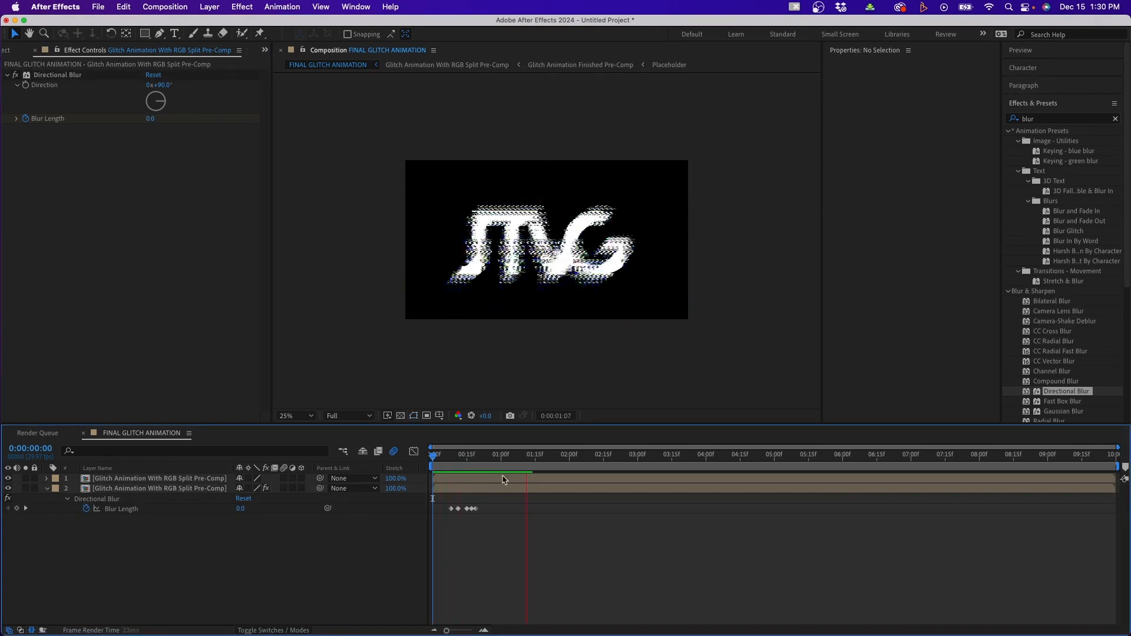
Add a Blur Length keyframe of 0 at 0:00:01:11 to start the second blur burst
click(526, 457)
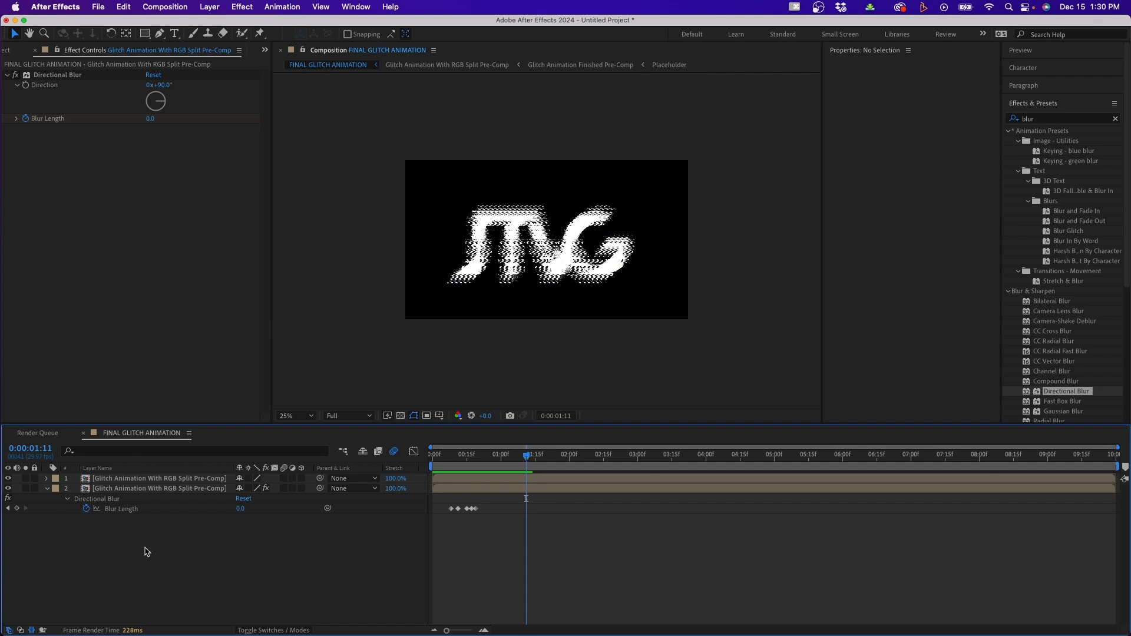
click(16, 509)
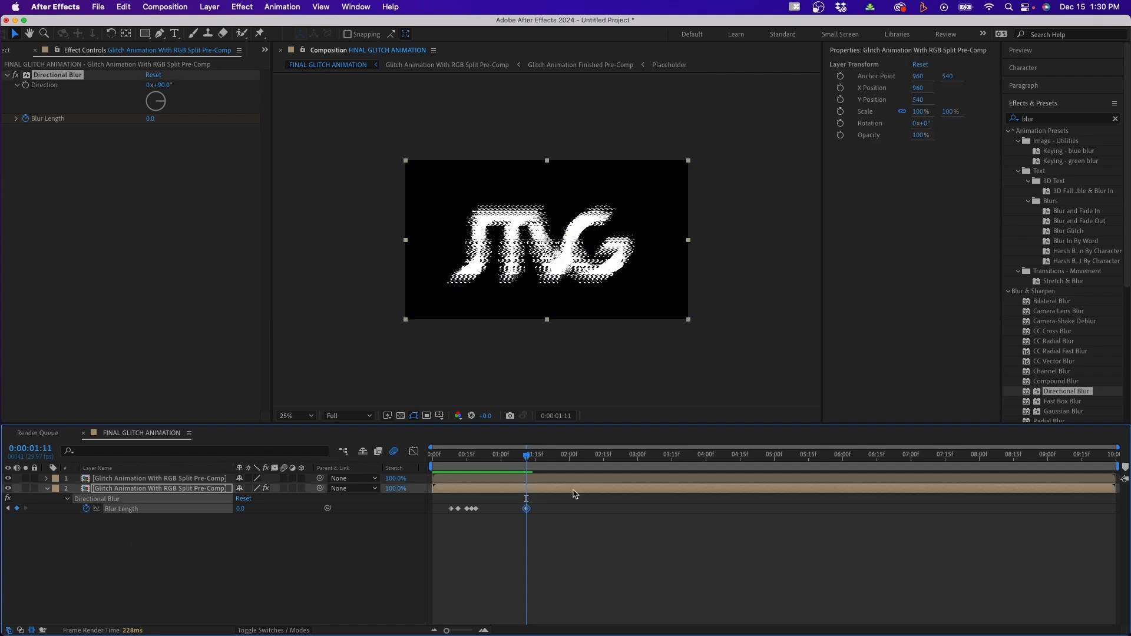
click(530, 459)
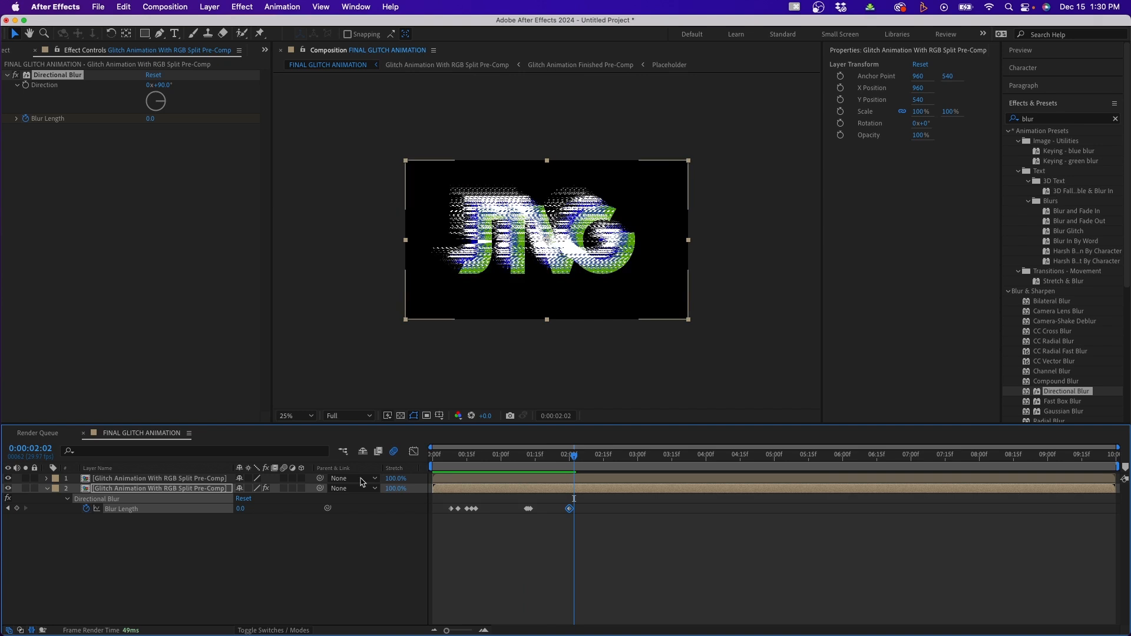
Keyframe the Blur Length at 200 at 0:00:02:02 and 0 at 0:00:02:04
click(240, 509)
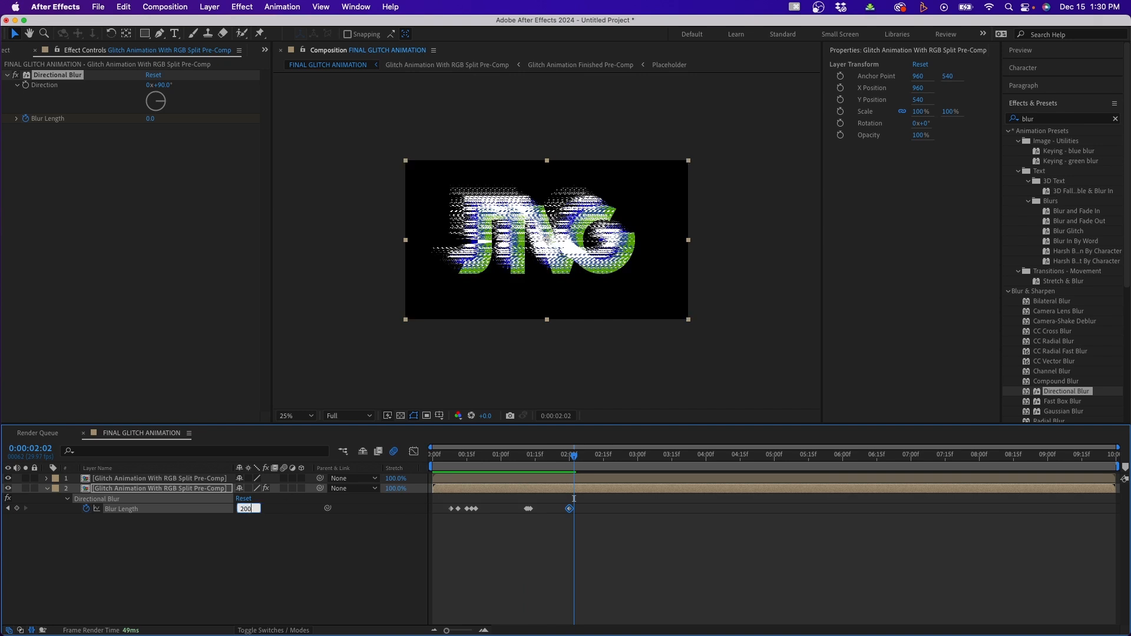
key(Return)
drag(574, 460, 578, 462)
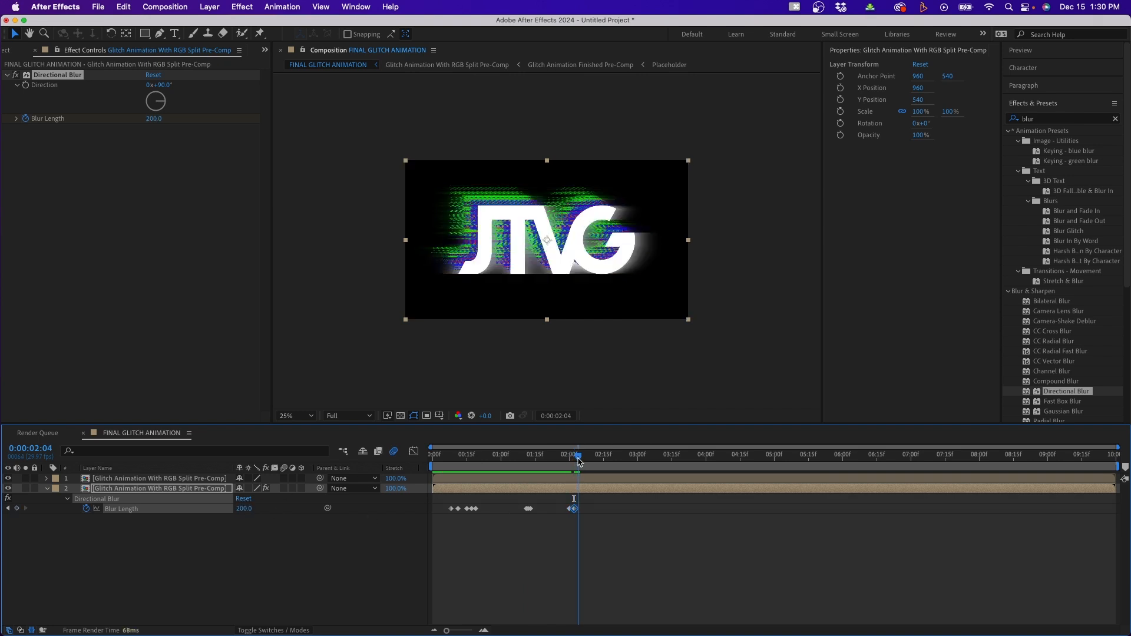
click(244, 509)
text(0)
key(Return)
Add another blur pulse by keyframing the Blur Length at 100 at 0:00:02:05 and 0 at 0:00:02:07
click(641, 555)
click(579, 460)
drag(579, 461, 580, 461)
click(242, 510)
text(100)
key(Return)
key(Page_Down)
key(Page_Down)
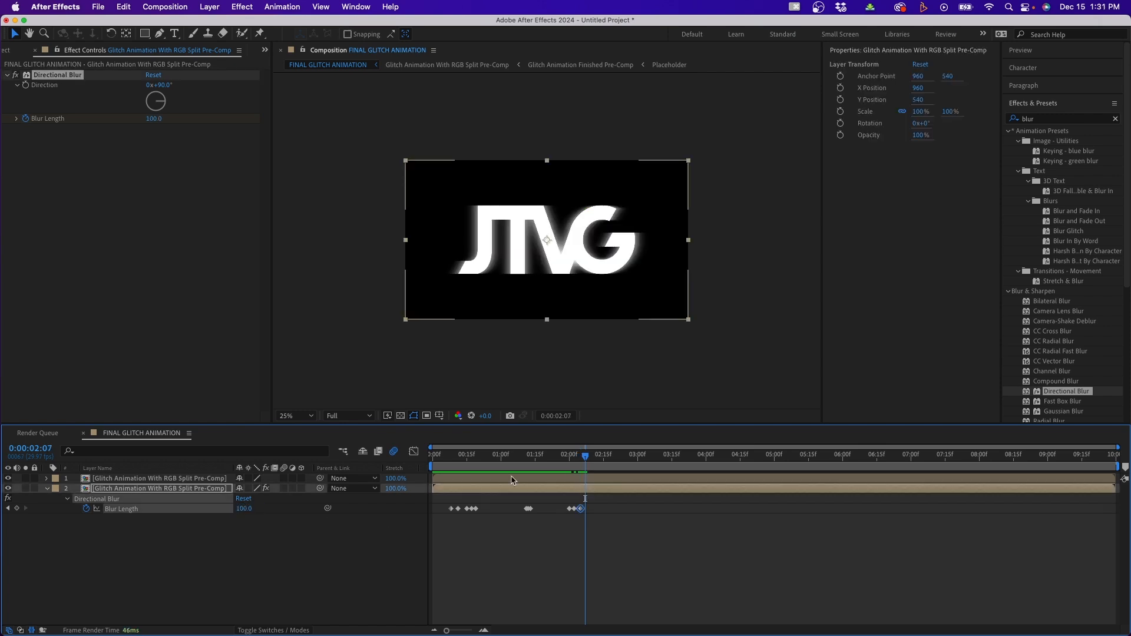
click(245, 509)
key(Return)
Deselect the layer and preview the full glitch animation with its directional blur bursts from the start
click(639, 563)
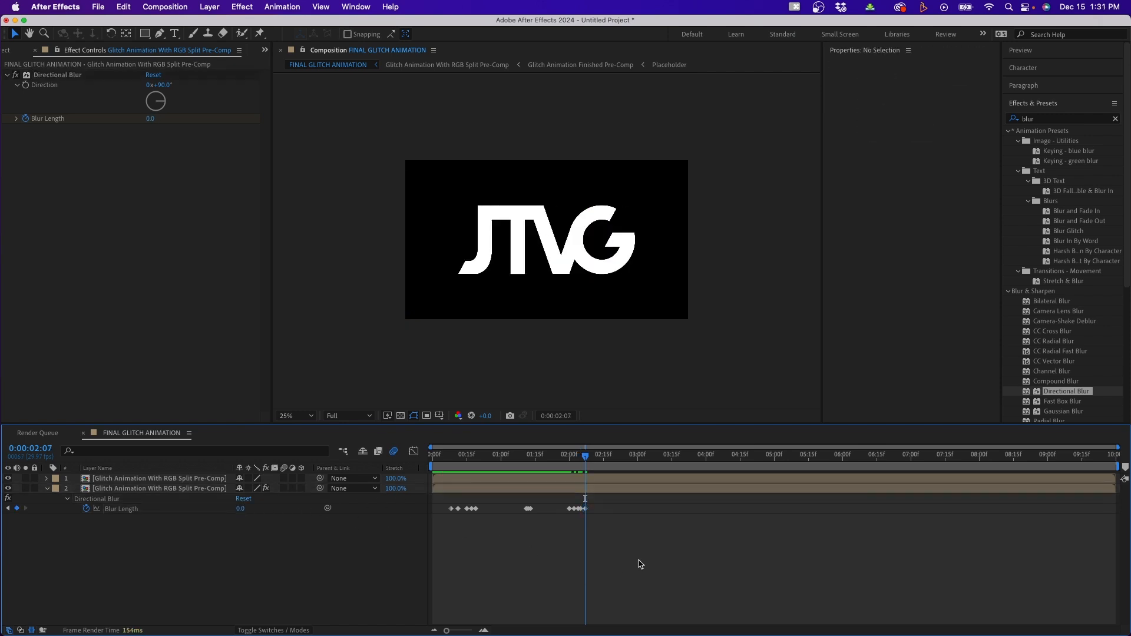
drag(583, 463, 422, 474)
key(space)
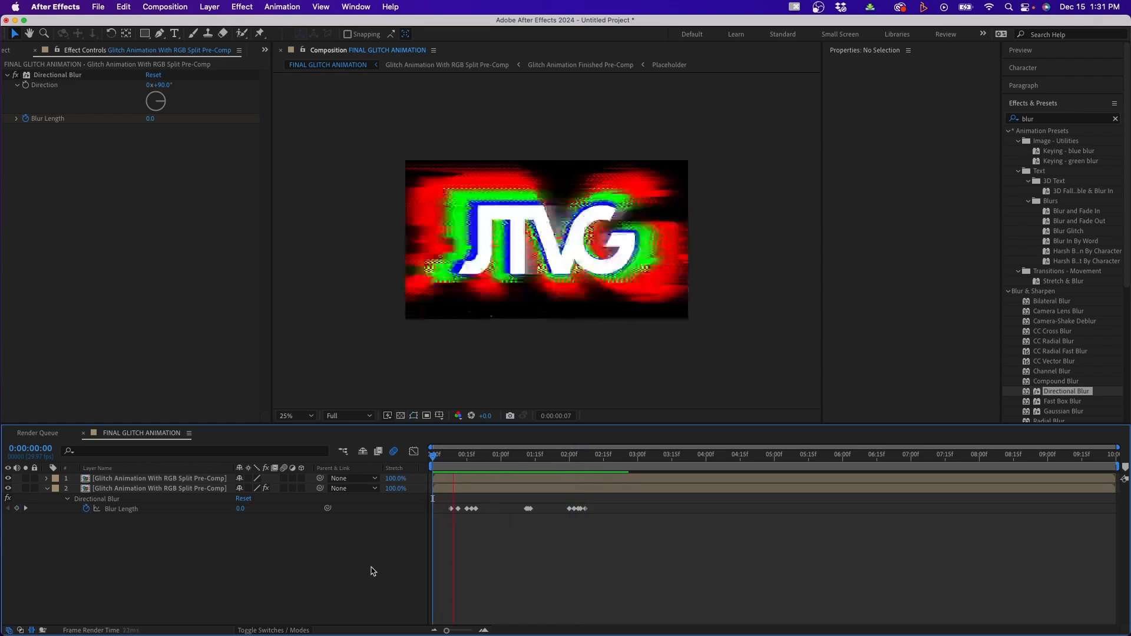